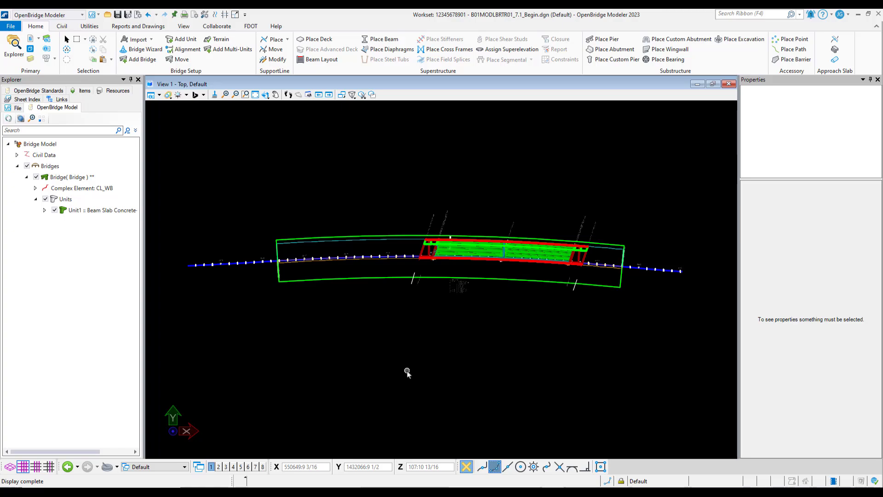
Step: Set the design file's working units to MU format with 0.123 accuracy and save the settings
{"action": "left_click", "coordinate": [15, 29]}
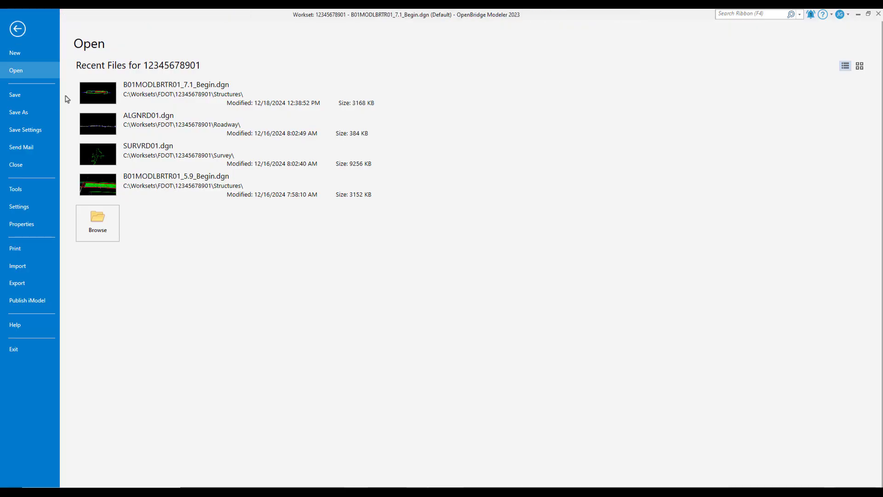
{"action": "left_click", "coordinate": [17, 207]}
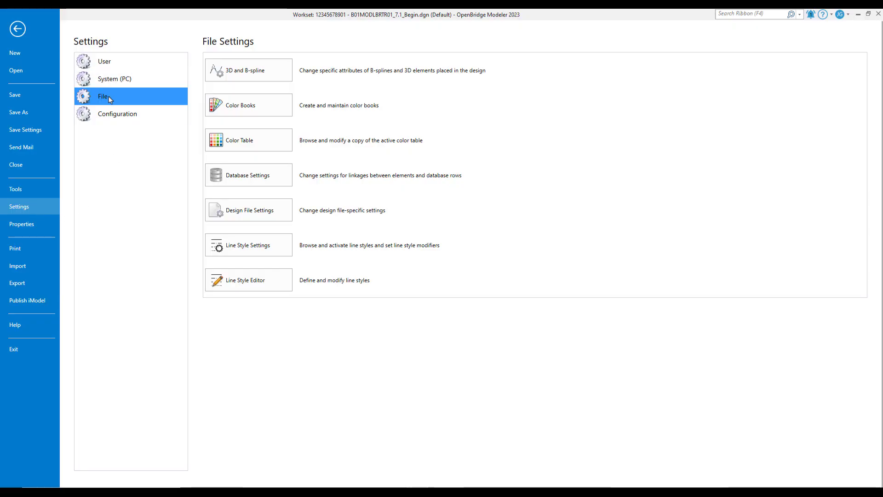
{"action": "left_click", "coordinate": [257, 217]}
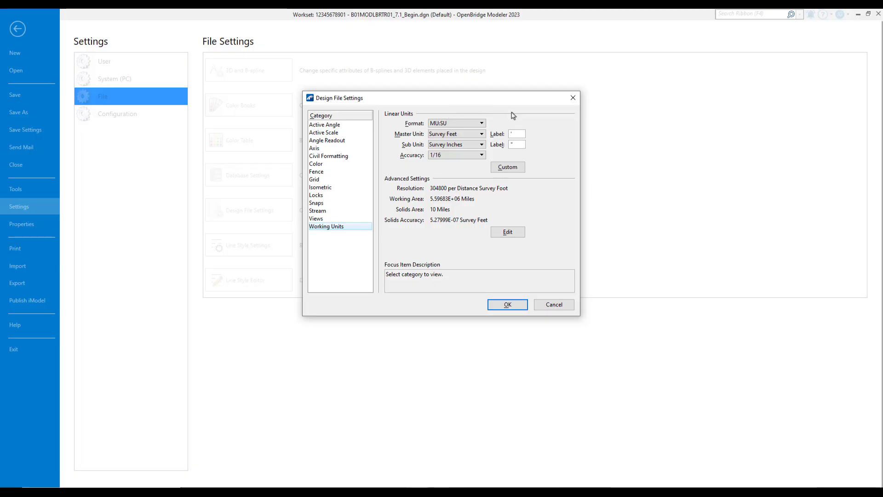
{"action": "left_click", "coordinate": [454, 125]}
{"action": "left_click", "coordinate": [458, 114]}
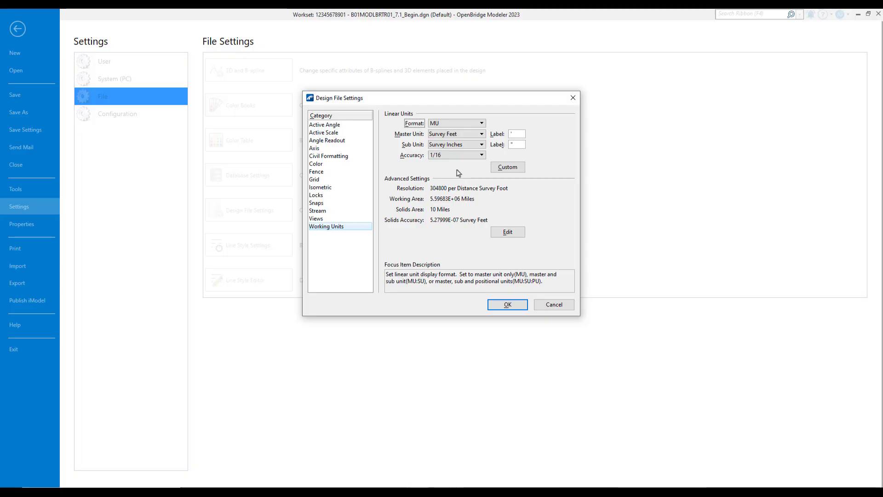
{"action": "left_click", "coordinate": [464, 157]}
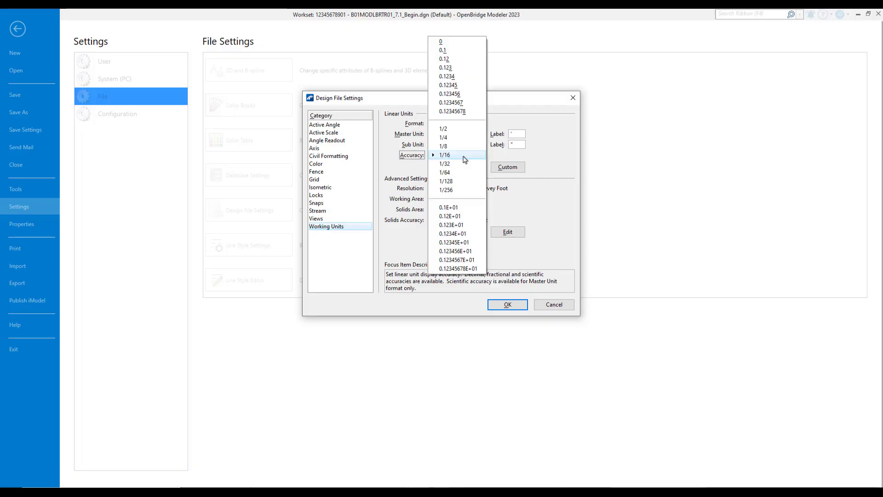
{"action": "left_click", "coordinate": [460, 69]}
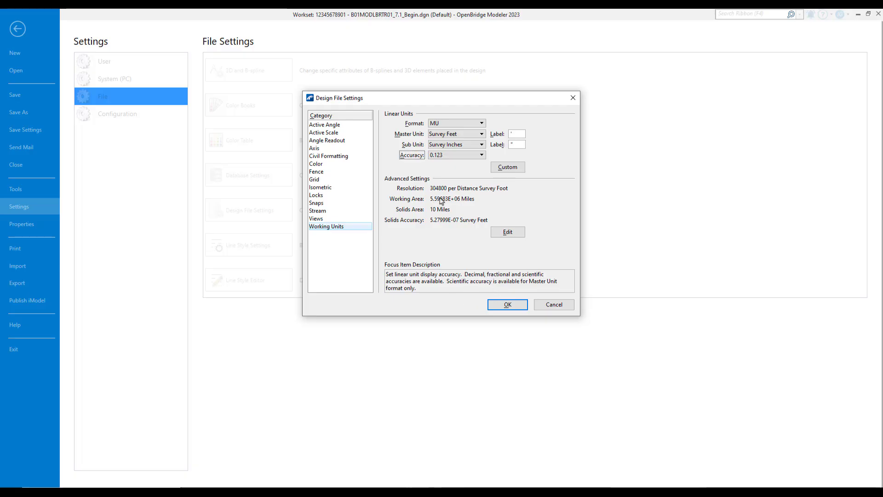
{"action": "left_click", "coordinate": [497, 306]}
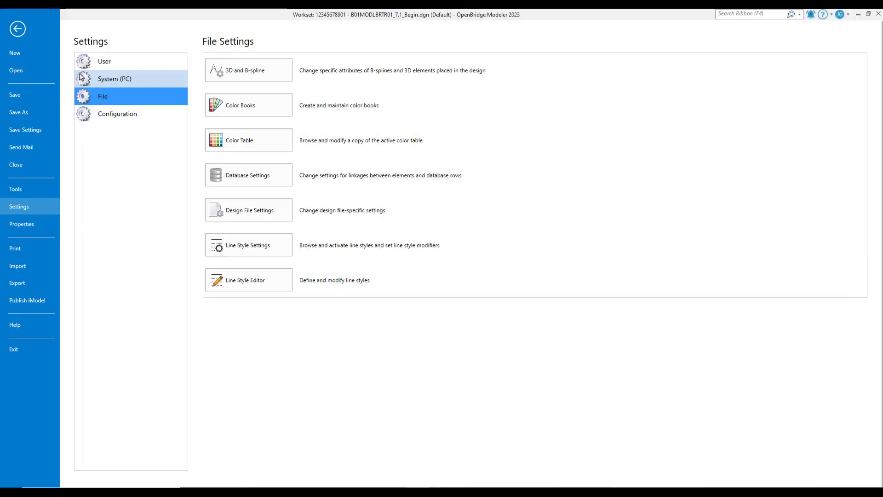
{"action": "left_click", "coordinate": [18, 29]}
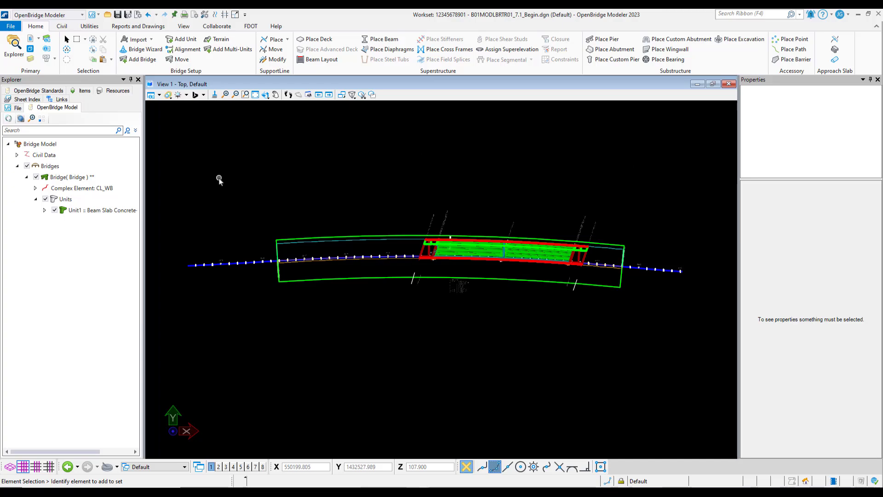
{"action": "left_click", "coordinate": [128, 16]}
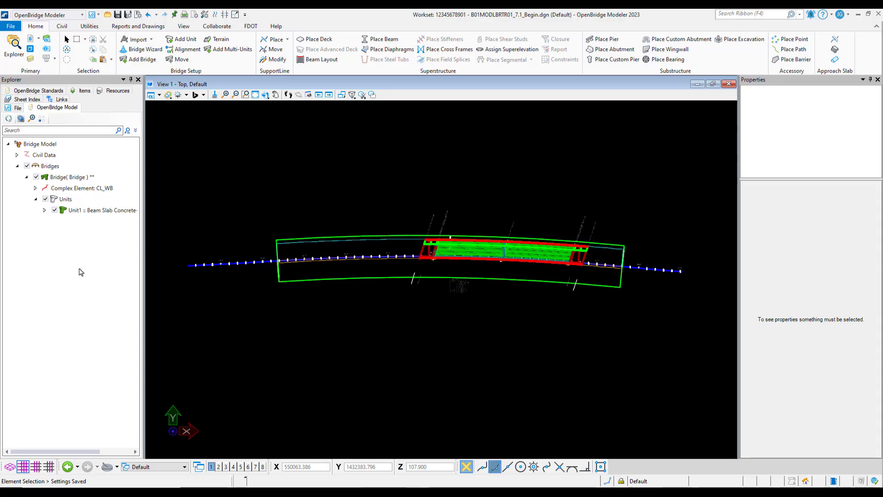
Step: Generate a quantities report for all bridges and all units with unit/cost data hidden
{"action": "left_click", "coordinate": [134, 27]}
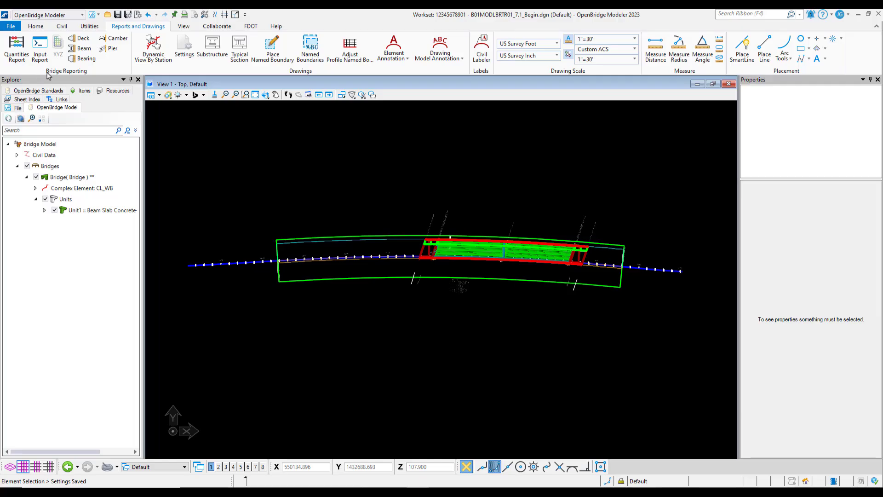
{"action": "left_click", "coordinate": [22, 45]}
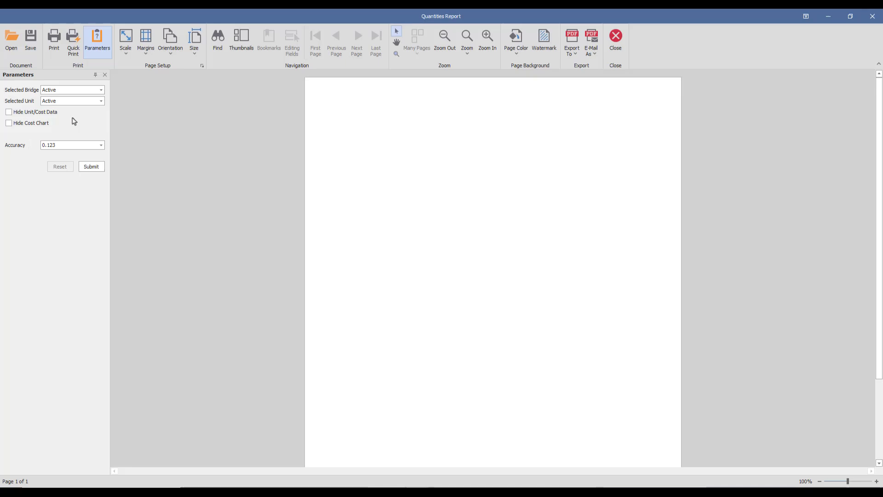
{"action": "left_click", "coordinate": [101, 90]}
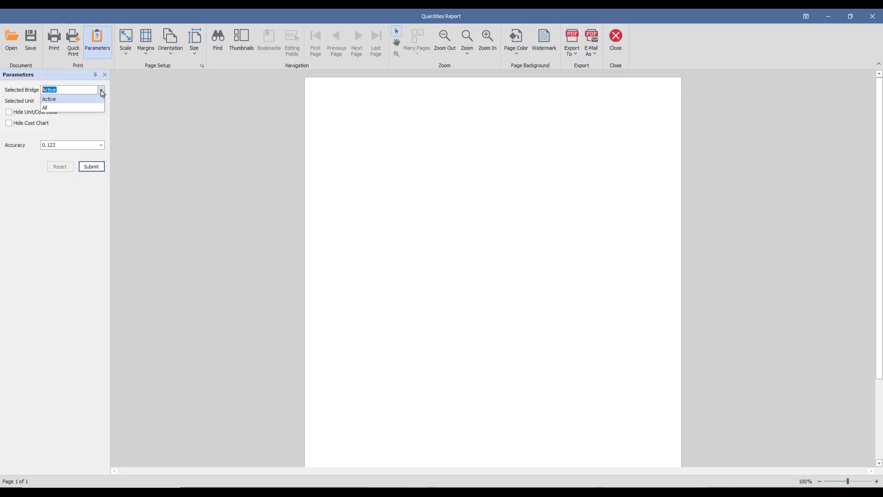
{"action": "left_click", "coordinate": [51, 113]}
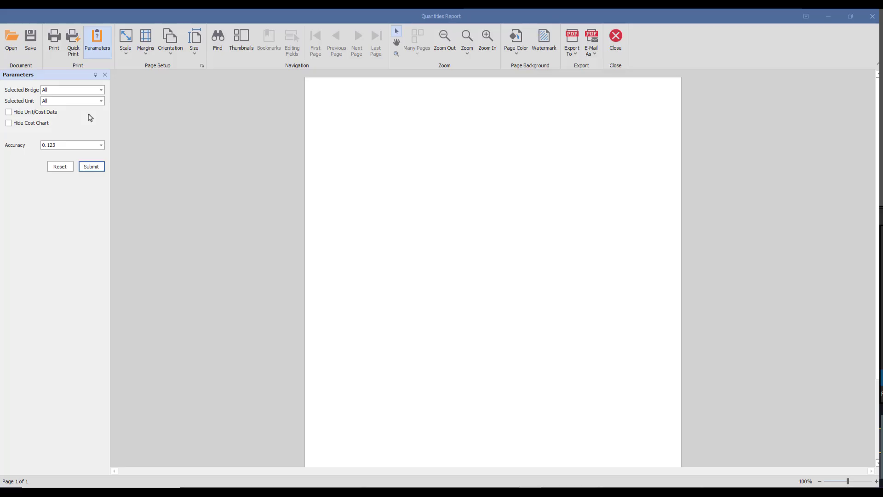
{"action": "left_click", "coordinate": [36, 113]}
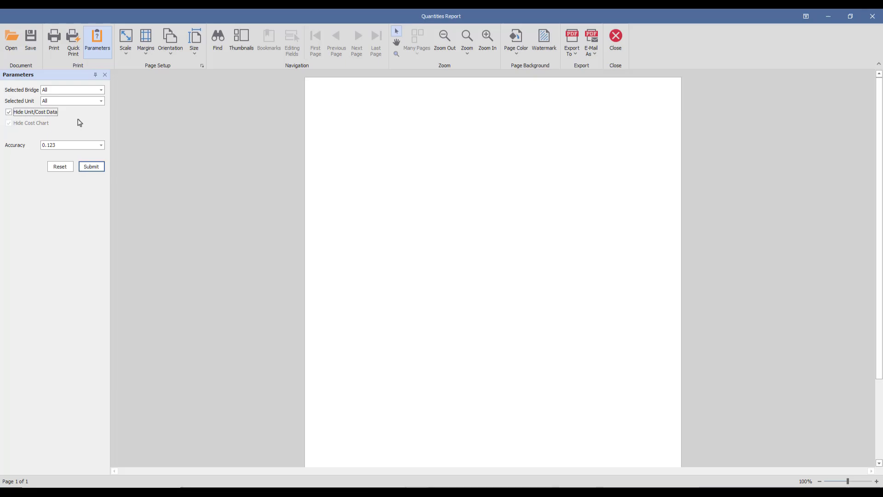
{"action": "left_click", "coordinate": [93, 168]}
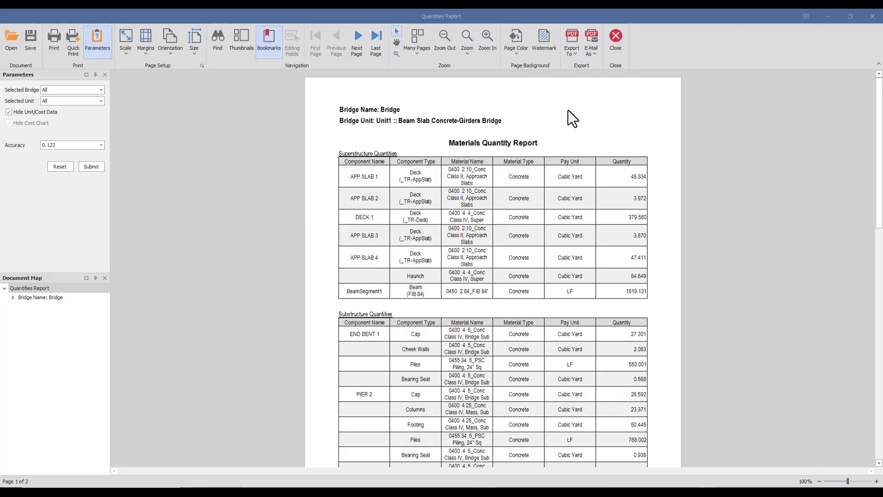
Step: Export the quantities report to PDF as QuantitiesReport_TR_Bridge.pdf in the eng_data folder
{"action": "left_click", "coordinate": [572, 52]}
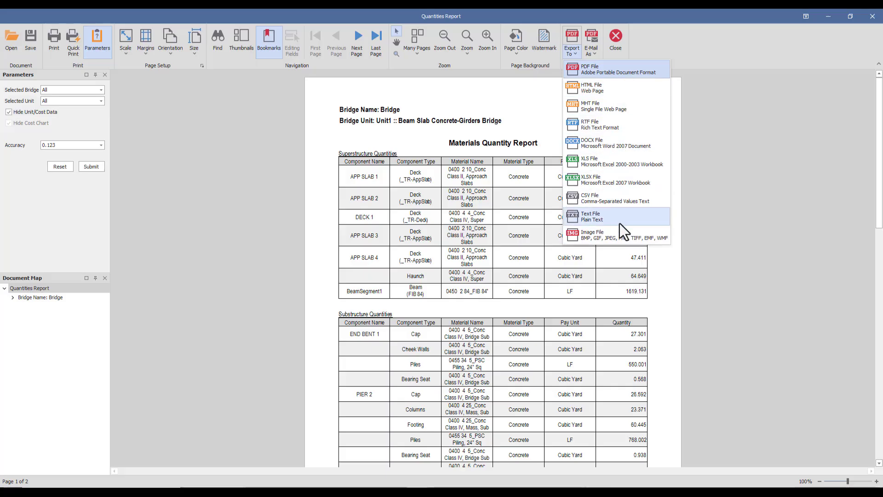
{"action": "left_click", "coordinate": [605, 69]}
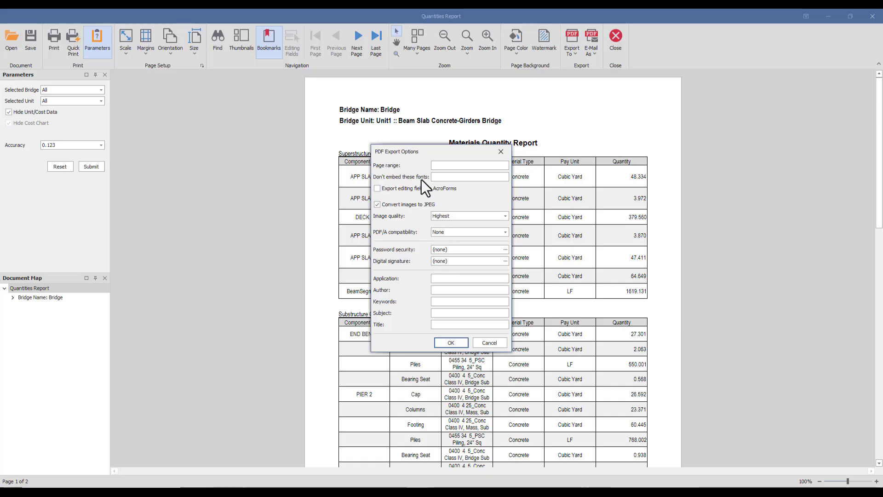
{"action": "left_click", "coordinate": [457, 346]}
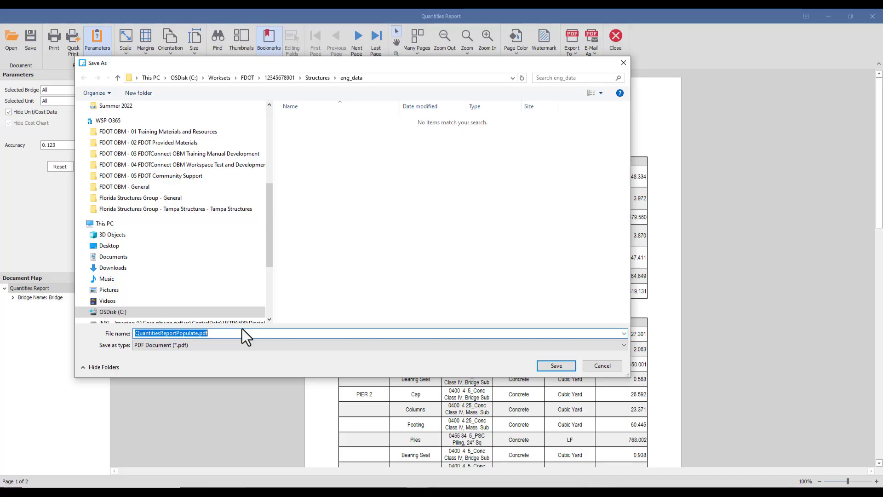
{"action": "key", "text": "Home"}
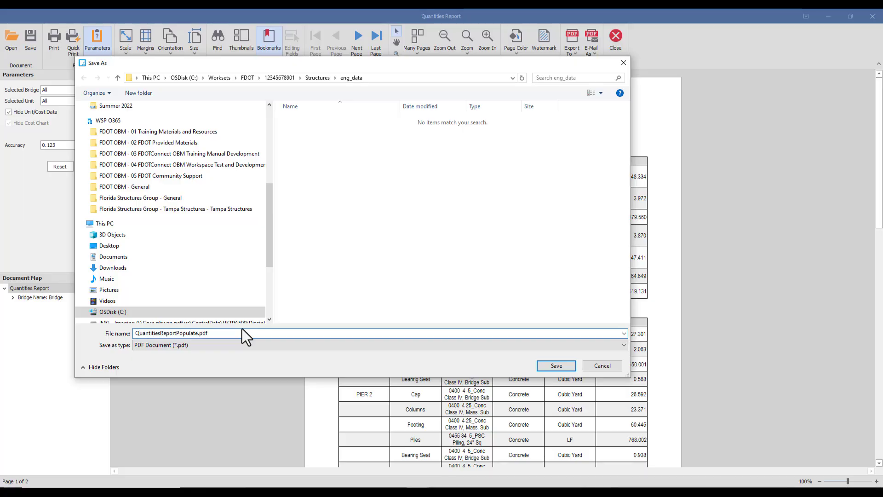
{"action": "key", "text": "Right"}
{"action": "key", "text": "Right"}
{"action": "key", "text": "Right"}
{"action": "key", "text": "Right"}
{"action": "key", "text": "Right"}
{"action": "key", "text": "Right"}
{"action": "key", "text": "Right"}
{"action": "key", "text": "Right"}
{"action": "key", "text": "Right"}
{"action": "key", "text": "Right"}
{"action": "key", "text": "Right"}
{"action": "key", "text": "Right"}
{"action": "key", "text": "Right"}
{"action": "key", "text": "Right"}
{"action": "key", "text": "Right"}
{"action": "key", "text": "Right"}
{"action": "key", "text": "Delete"}
{"action": "key", "text": "Delete"}
{"action": "key", "text": "Delete"}
{"action": "key", "text": "Delete"}
{"action": "key", "text": "Delete"}
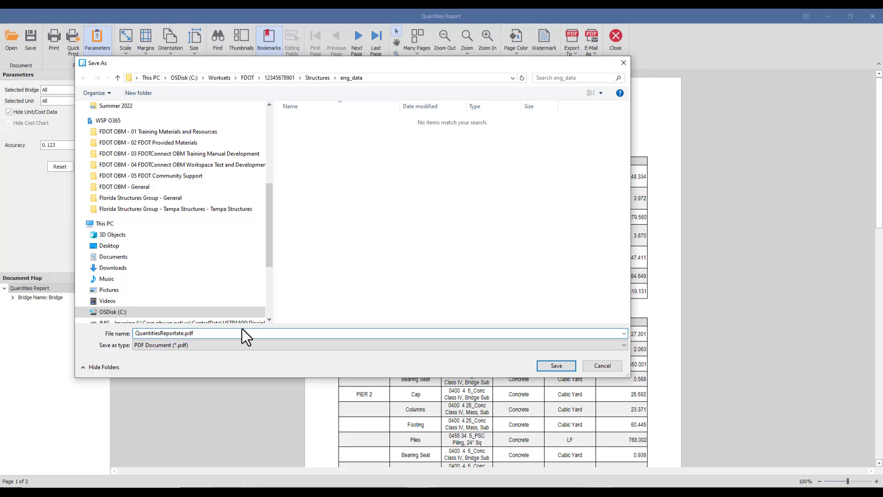
{"action": "key", "text": "Delete"}
{"action": "key", "text": "Delete"}
{"action": "key", "text": "Delete"}
{"action": "type", "text": "_TR_Bridge"}
{"action": "left_click", "coordinate": [543, 367]}
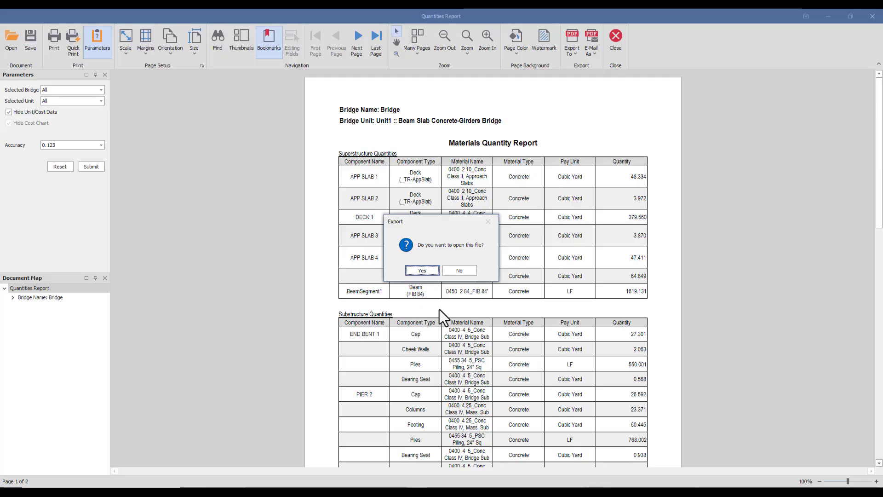
Step: Open the exported PDF to review its pages, then close it and the quantities report viewer
{"action": "left_click", "coordinate": [422, 270]}
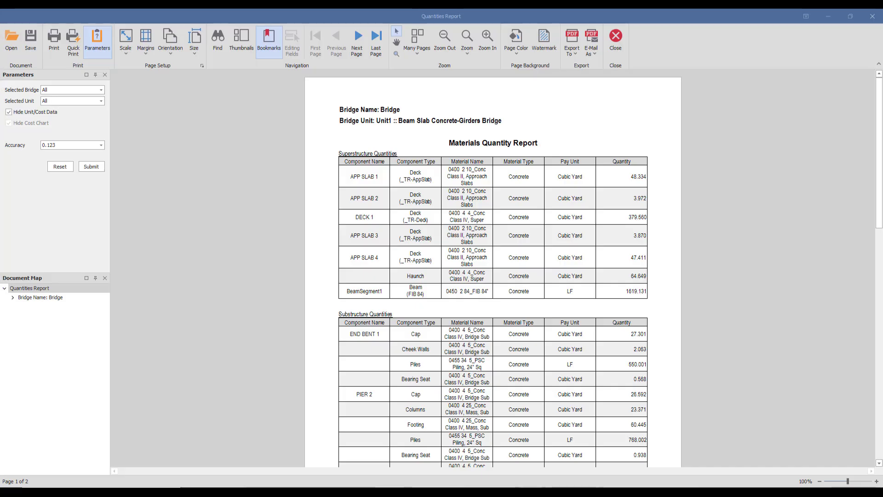
{"action": "left_click_drag", "start_coordinate": [365, 69], "coordinate": [362, 15]}
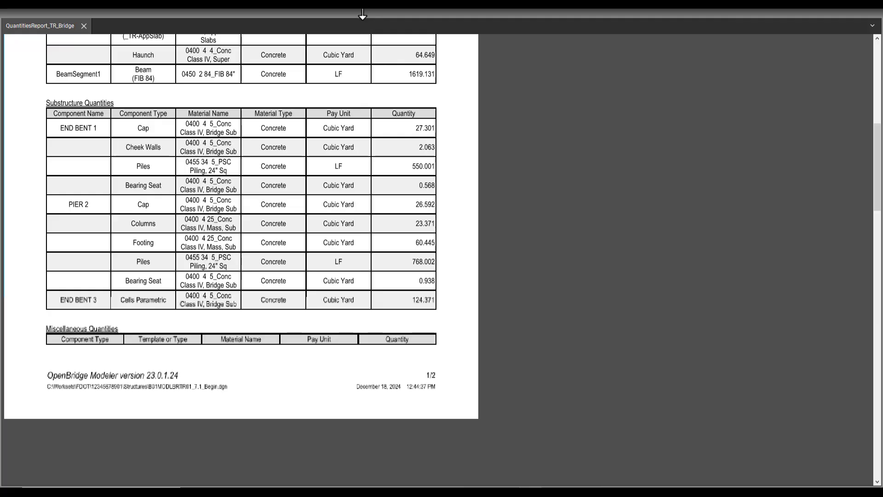
{"action": "scroll", "coordinate": [386, 130], "scroll_direction": "up", "scroll_amount": 7}
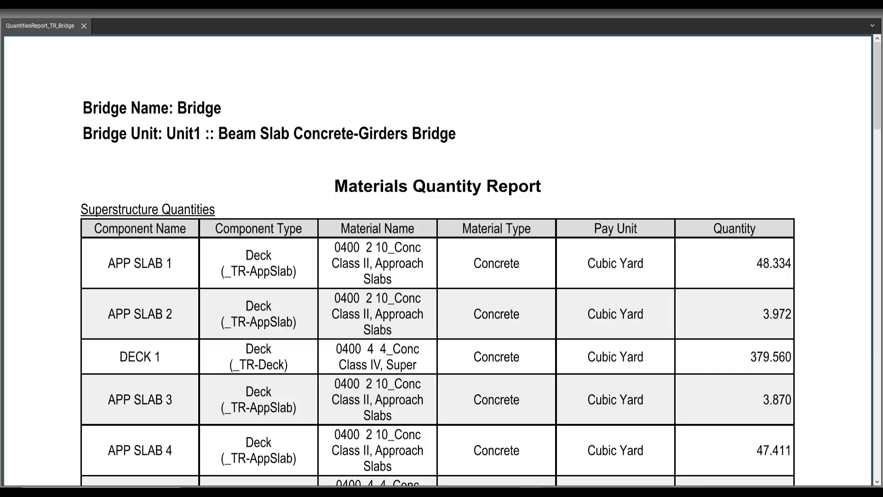
{"action": "left_click", "coordinate": [176, 298]}
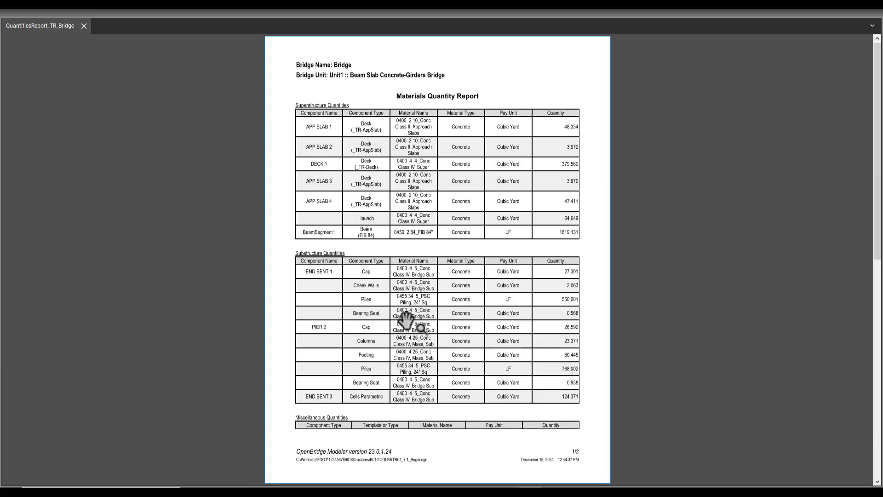
{"action": "scroll", "coordinate": [404, 336], "scroll_direction": "down", "scroll_amount": 3}
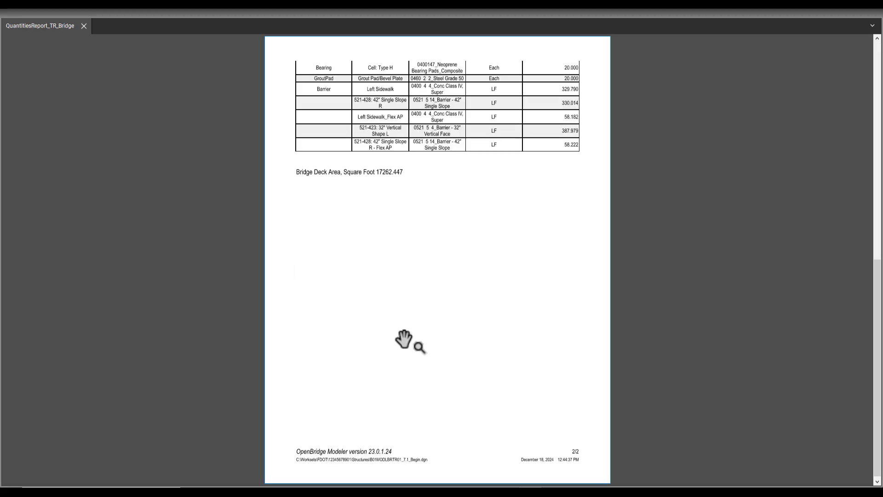
{"action": "scroll", "coordinate": [405, 340], "scroll_direction": "up", "scroll_amount": 3}
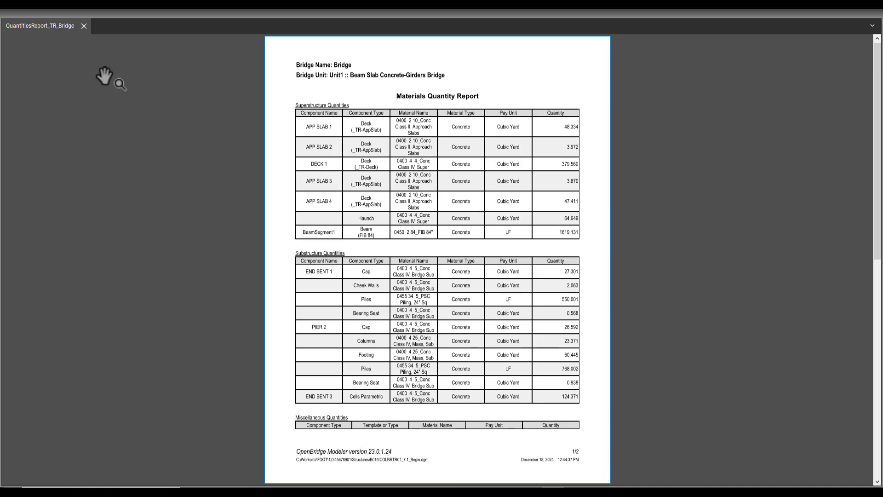
{"action": "left_click", "coordinate": [84, 27]}
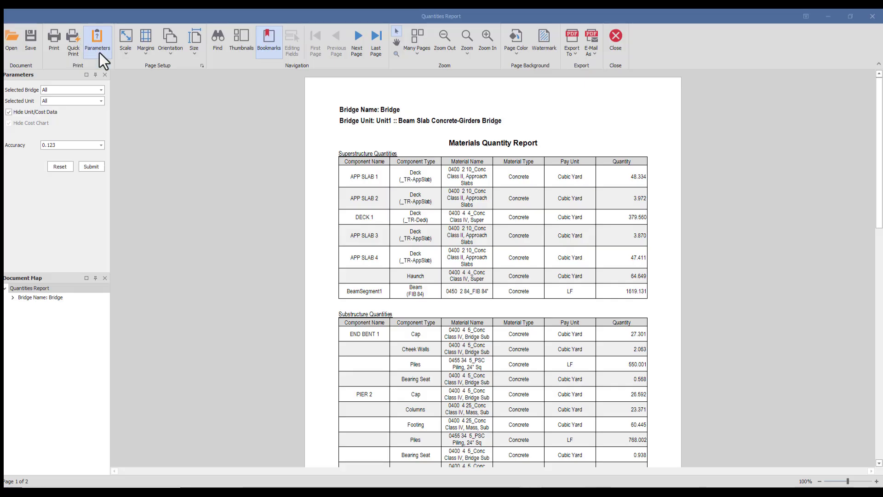
{"action": "left_click", "coordinate": [617, 33]}
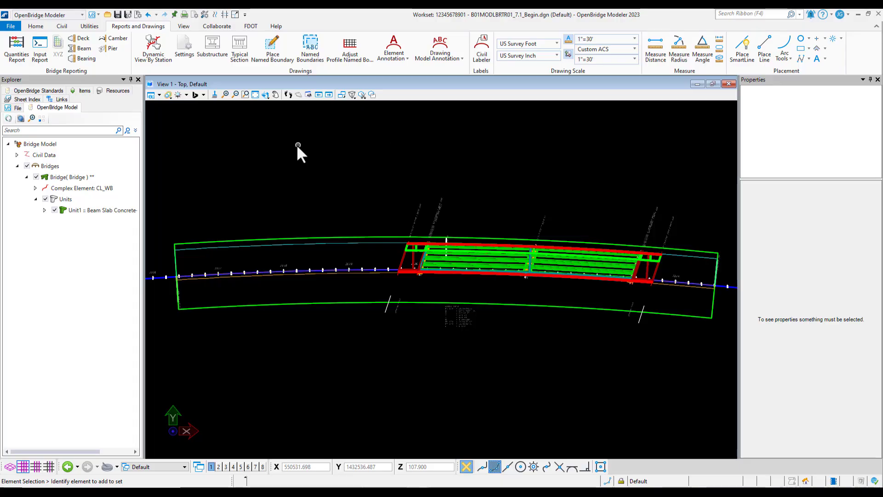
Step: Open the material library to examine the concrete materials and close it without saving
{"action": "left_click", "coordinate": [88, 27]}
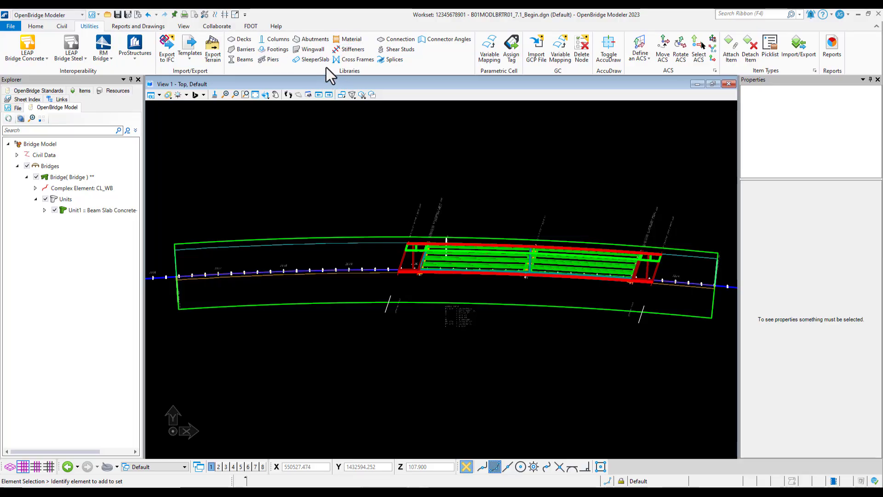
{"action": "left_click", "coordinate": [356, 41]}
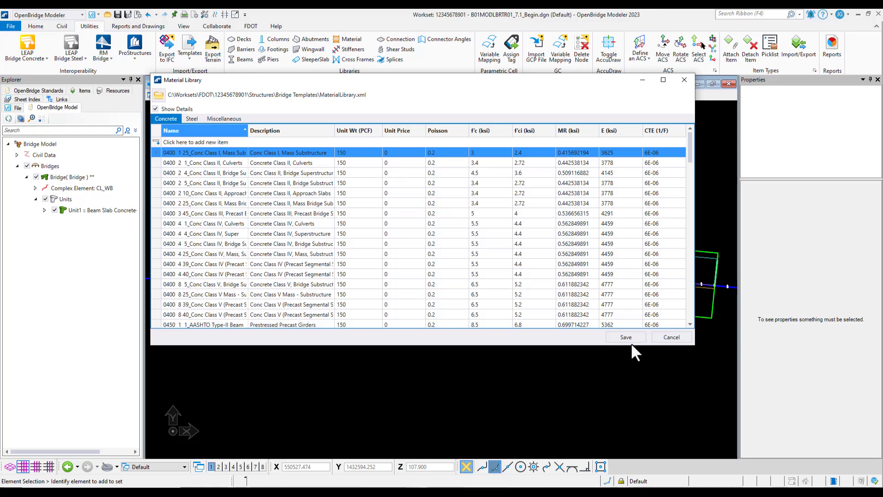
{"action": "left_click", "coordinate": [681, 340]}
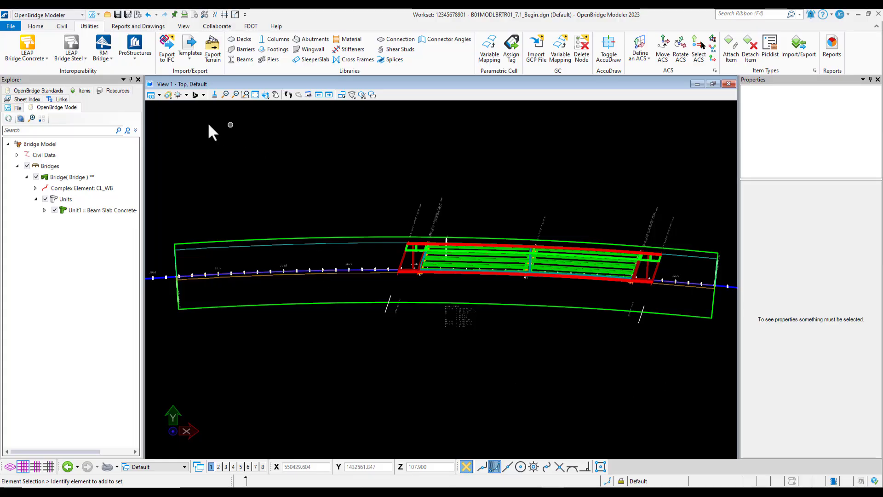
Step: Start the Deck Elevation Report and pick the FFBW END BENT 1 support line as the start limit
{"action": "left_click", "coordinate": [132, 27]}
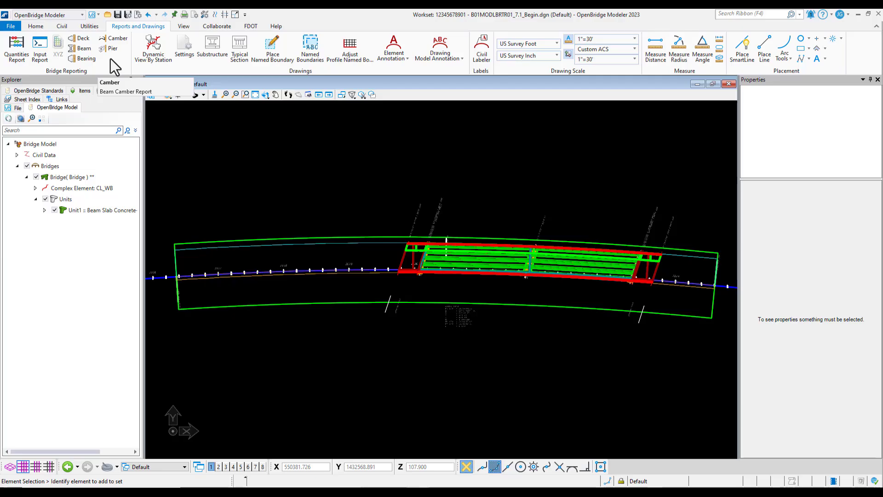
{"action": "left_click", "coordinate": [84, 39]}
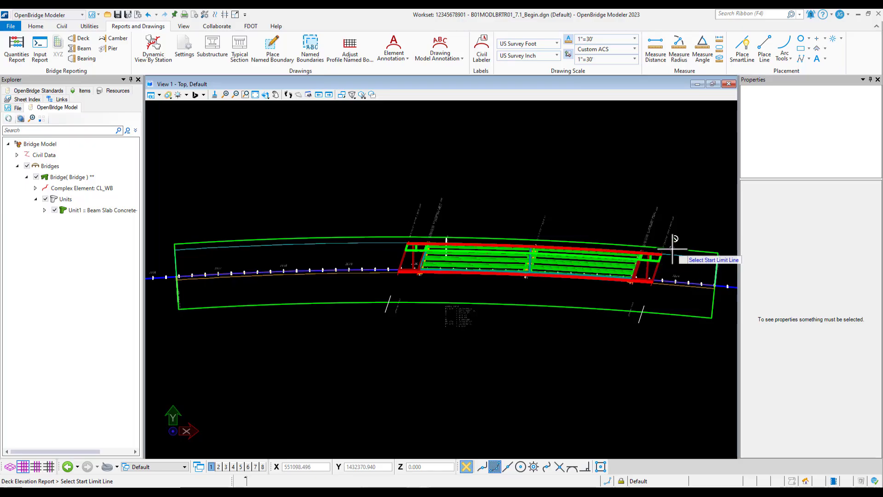
{"action": "scroll", "coordinate": [675, 248], "scroll_direction": "up", "scroll_amount": 3}
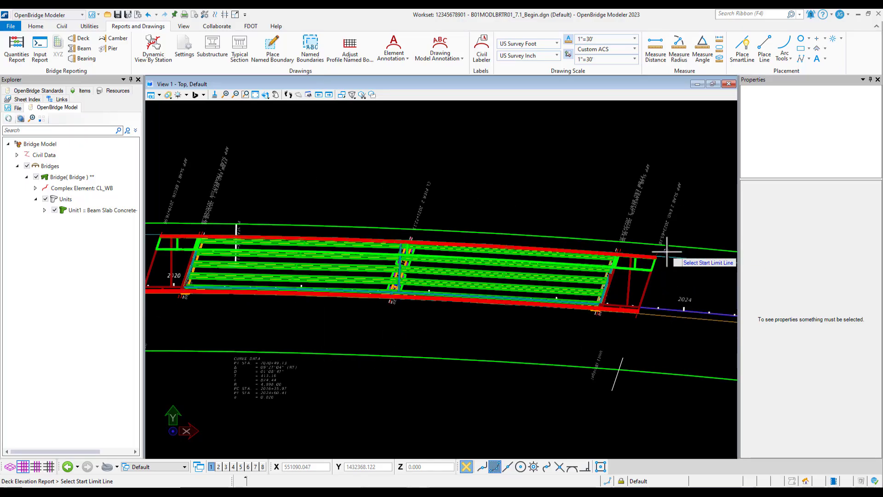
{"action": "scroll", "coordinate": [216, 225], "scroll_direction": "up", "scroll_amount": 3}
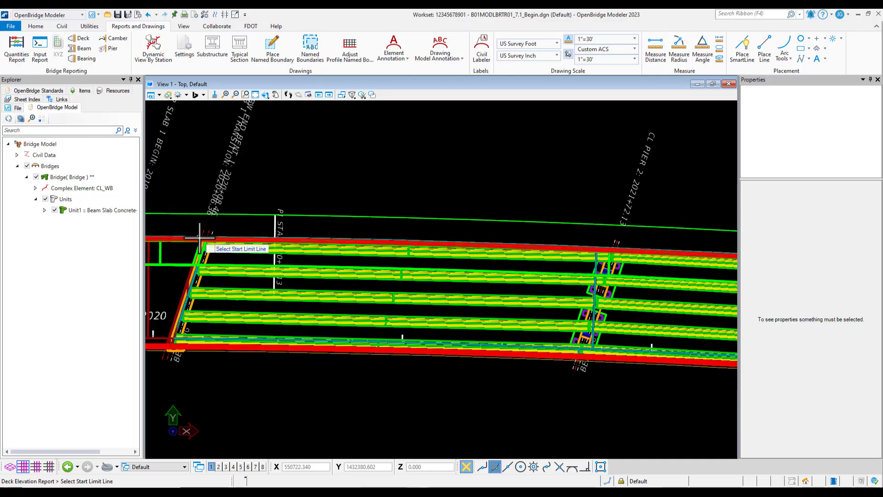
{"action": "left_click", "coordinate": [210, 232]}
Step: Pick the FFBW END BENT 3 support line as the end limit and accept the selection
{"action": "scroll", "coordinate": [205, 235], "scroll_direction": "up", "scroll_amount": 2}
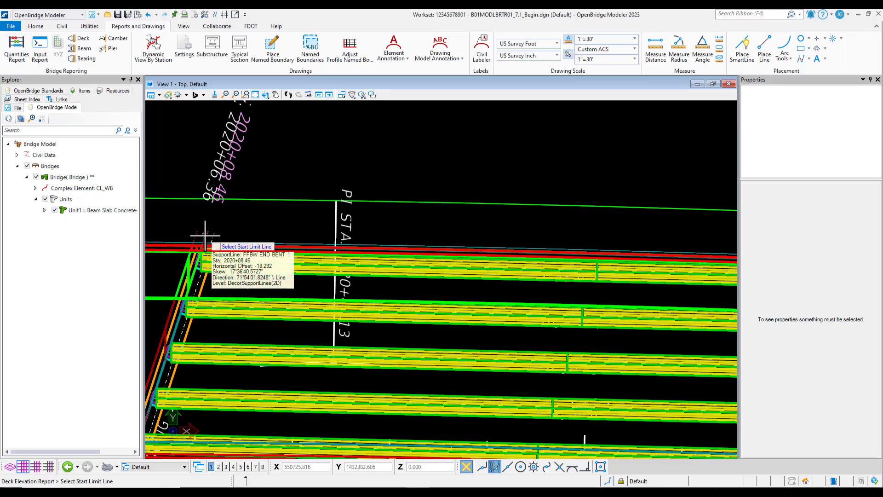
{"action": "scroll", "coordinate": [190, 201], "scroll_direction": "down", "scroll_amount": 3}
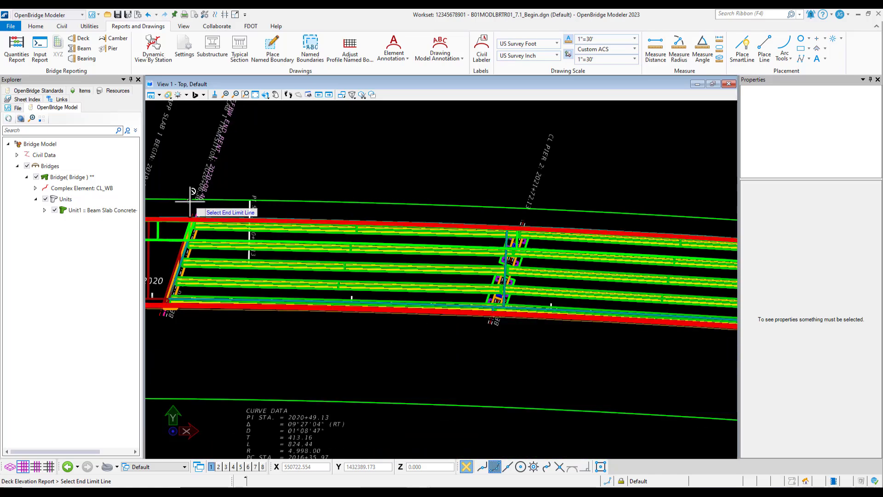
{"action": "scroll", "coordinate": [450, 197], "scroll_direction": "up", "scroll_amount": 5}
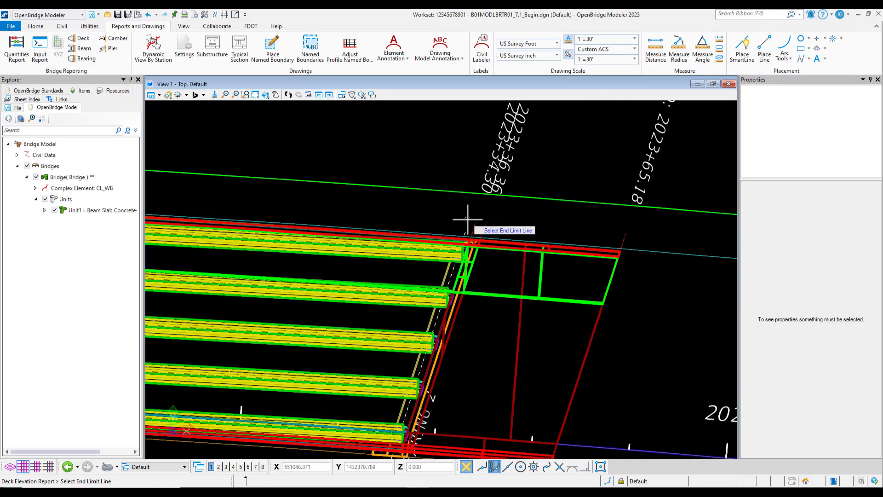
{"action": "scroll", "coordinate": [430, 232], "scroll_direction": "down", "scroll_amount": 1}
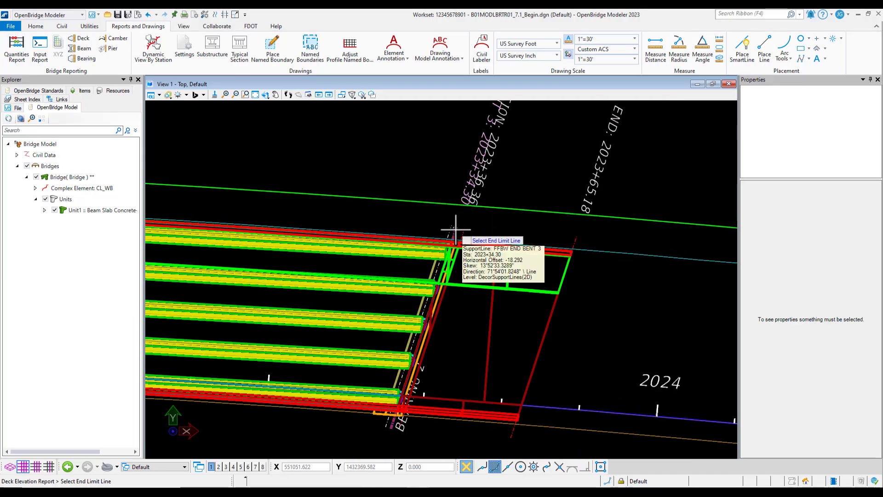
{"action": "left_click", "coordinate": [455, 228]}
{"action": "scroll", "coordinate": [520, 220], "scroll_direction": "down", "scroll_amount": 2}
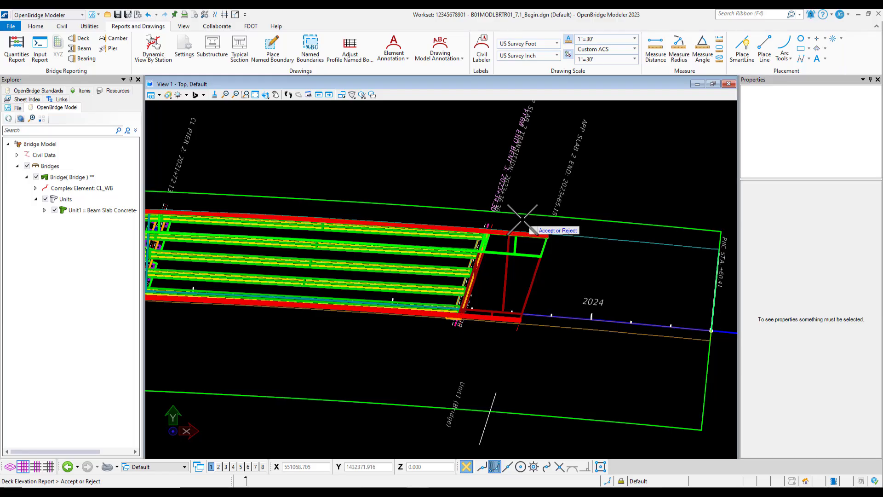
{"action": "scroll", "coordinate": [523, 219], "scroll_direction": "down", "scroll_amount": 3}
{"action": "scroll", "coordinate": [377, 189], "scroll_direction": "down", "scroll_amount": 1}
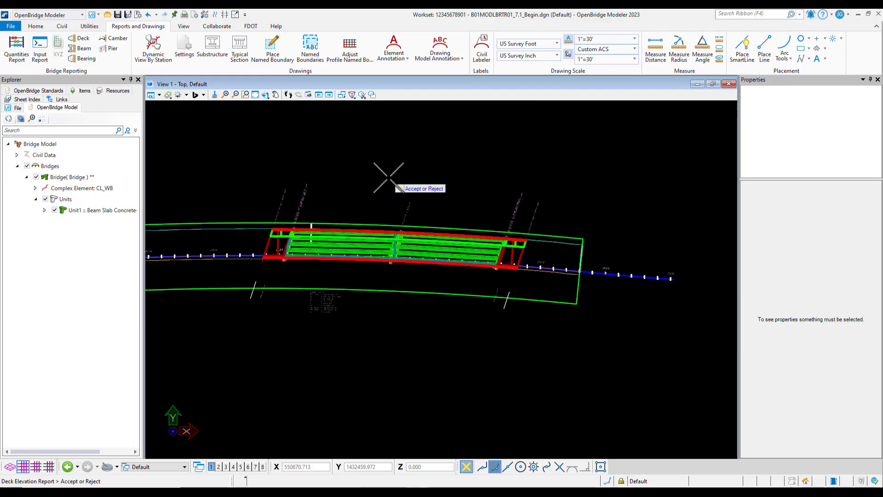
{"action": "left_click", "coordinate": [385, 174]}
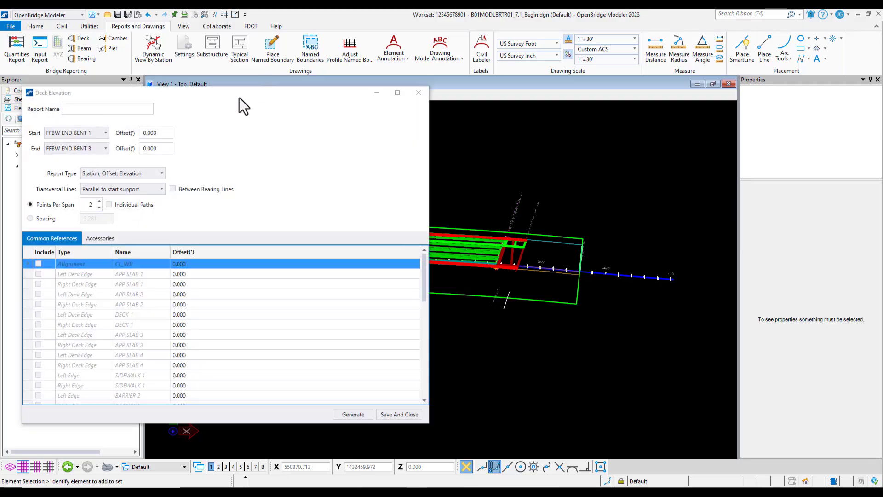
Step: Name the deck elevation report TR Bridge Deck Elevations
{"action": "left_click_drag", "start_coordinate": [239, 98], "coordinate": [436, 94]}
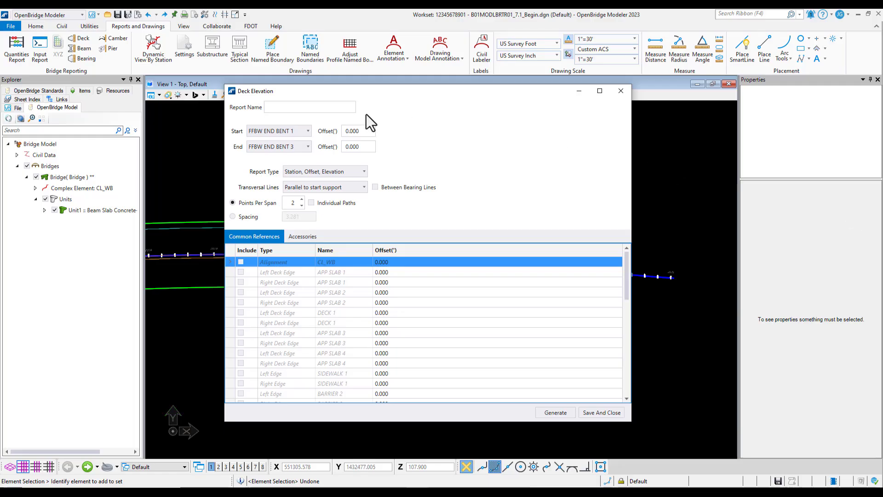
{"action": "left_click", "coordinate": [314, 108]}
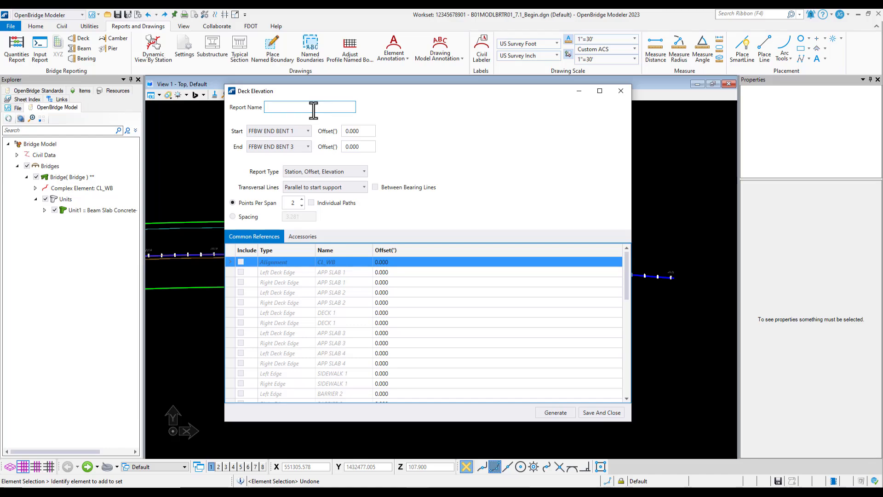
{"action": "type", "text": "TR Bridge Deck Elevations"}
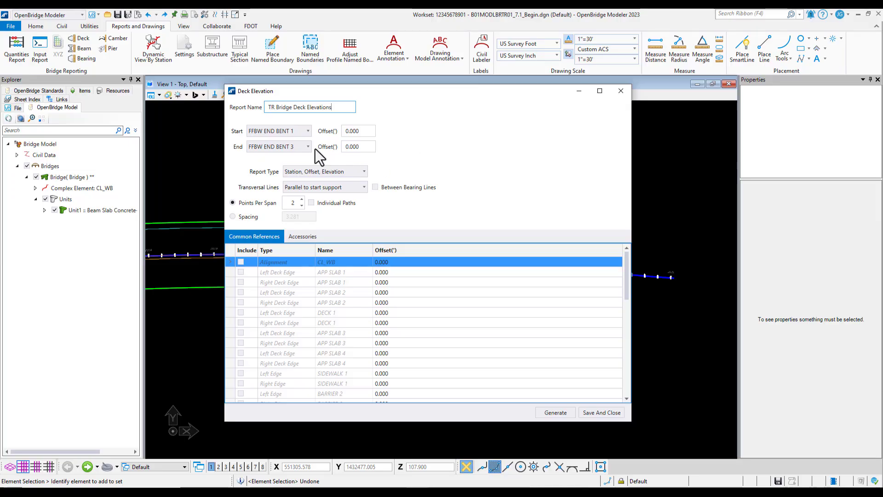
Step: Examine the available start support line options for the report
{"action": "left_click", "coordinate": [283, 131]}
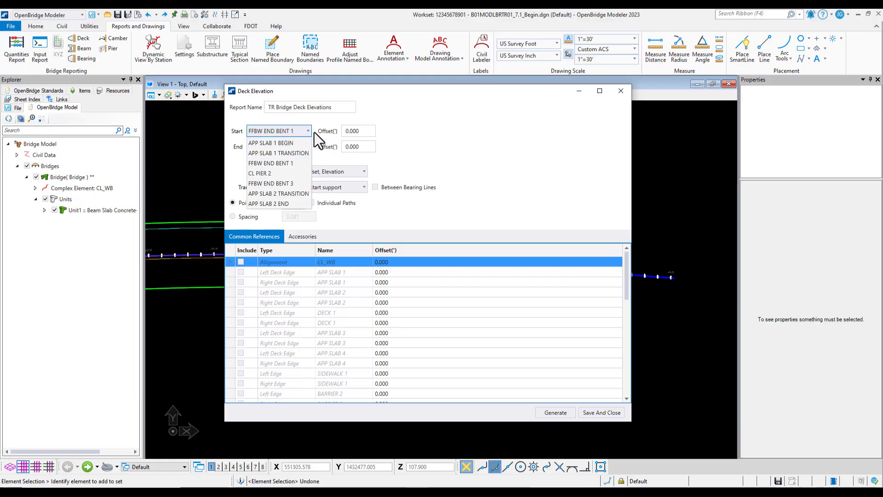
{"action": "left_click", "coordinate": [314, 131]}
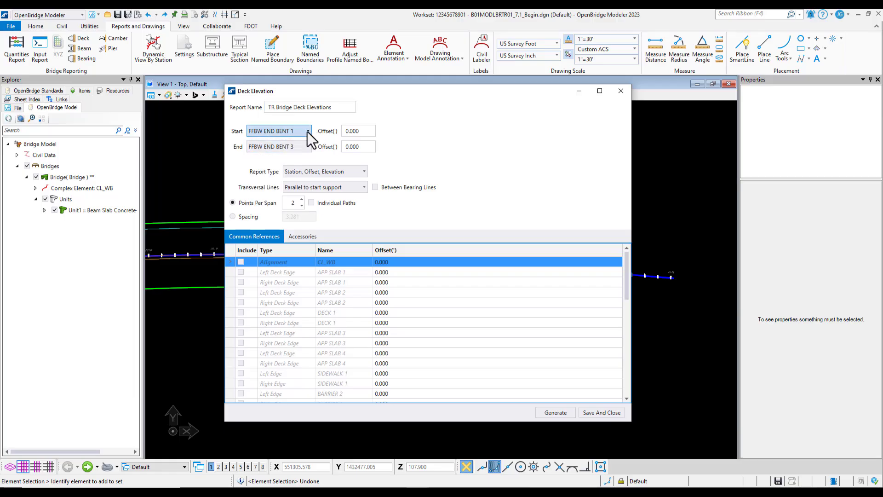
{"action": "left_click", "coordinate": [306, 131]}
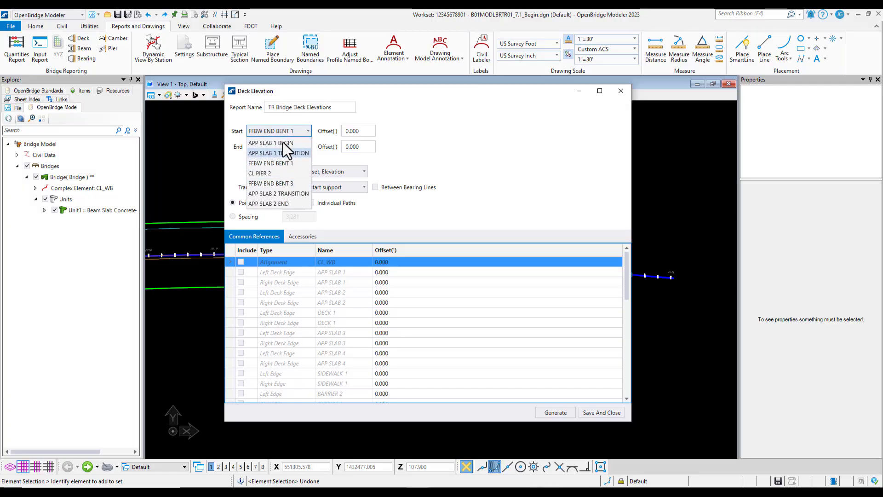
{"action": "left_click", "coordinate": [328, 121]}
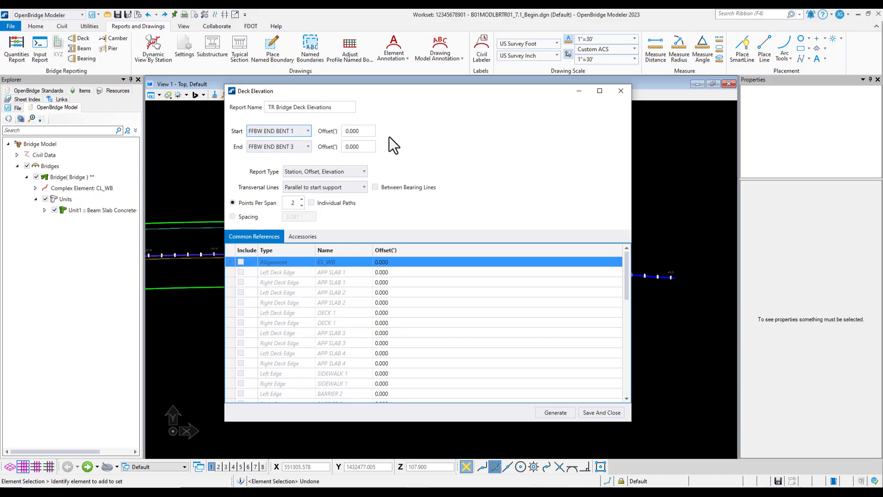
{"action": "left_click", "coordinate": [357, 132]}
Step: Set the report type to Consolidated and the transversal lines to Normal to alignment
{"action": "left_click", "coordinate": [325, 171]}
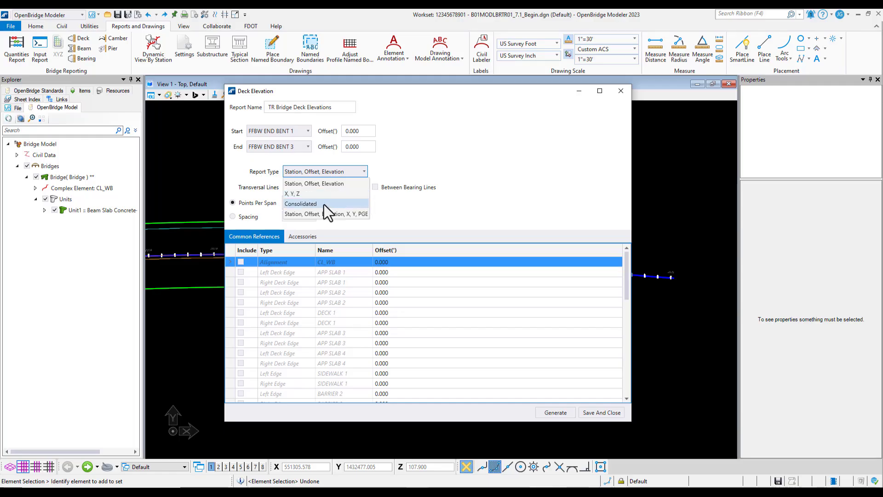
{"action": "left_click", "coordinate": [324, 204]}
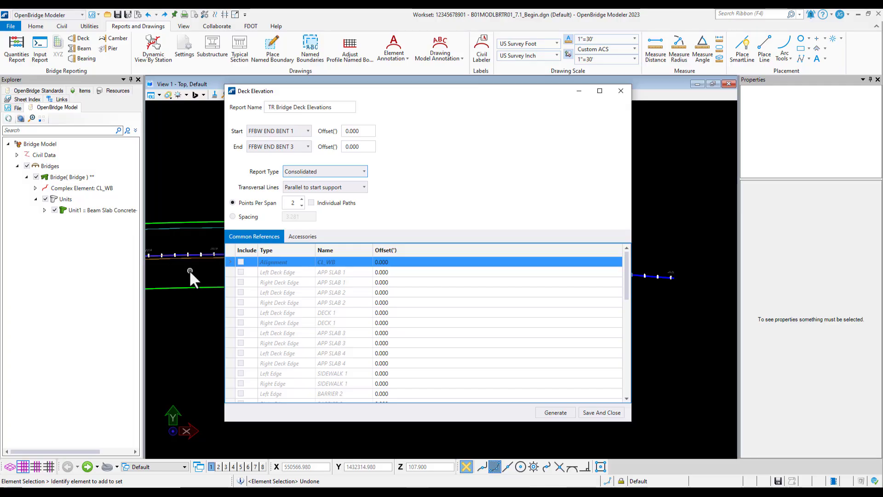
{"action": "left_click", "coordinate": [326, 188]}
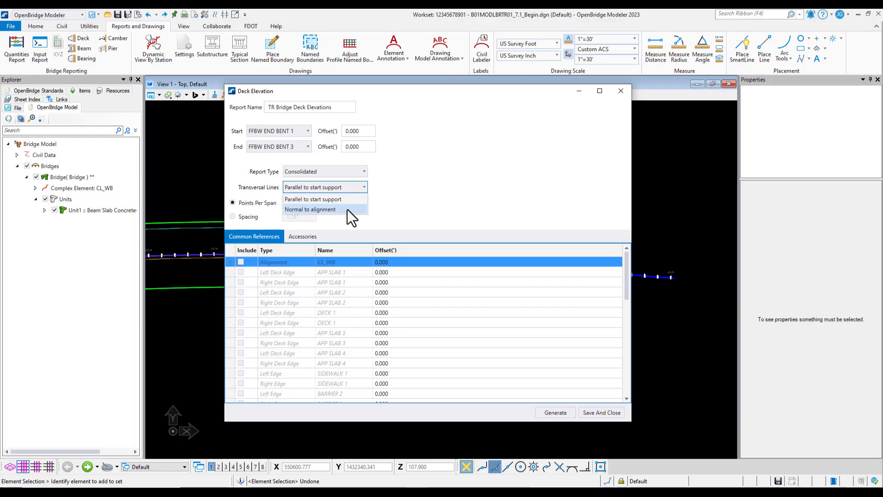
{"action": "left_click", "coordinate": [347, 210]}
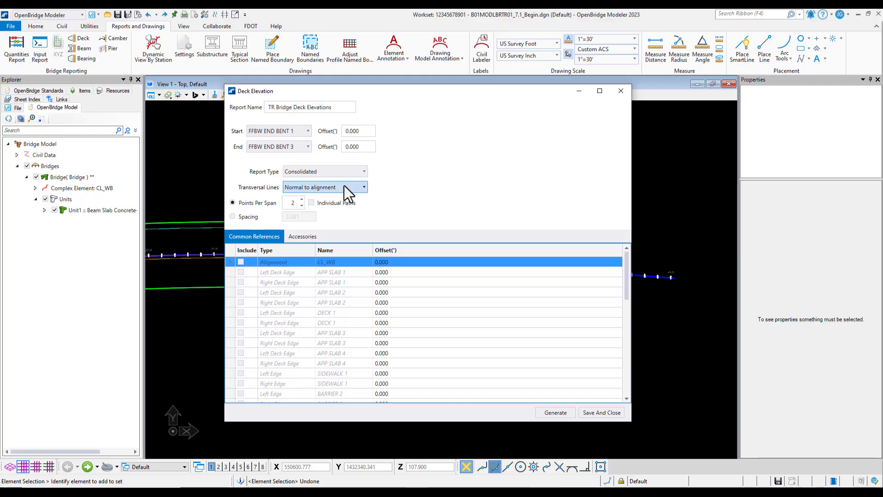
Step: Set the points per span to 10
{"action": "key", "text": "BackSpace"}
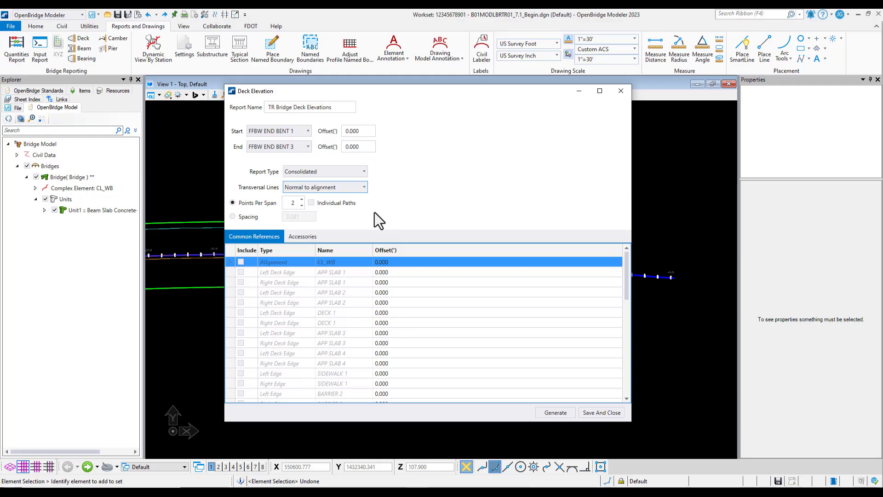
{"action": "double_click", "coordinate": [289, 202]}
{"action": "type", "text": "10"}
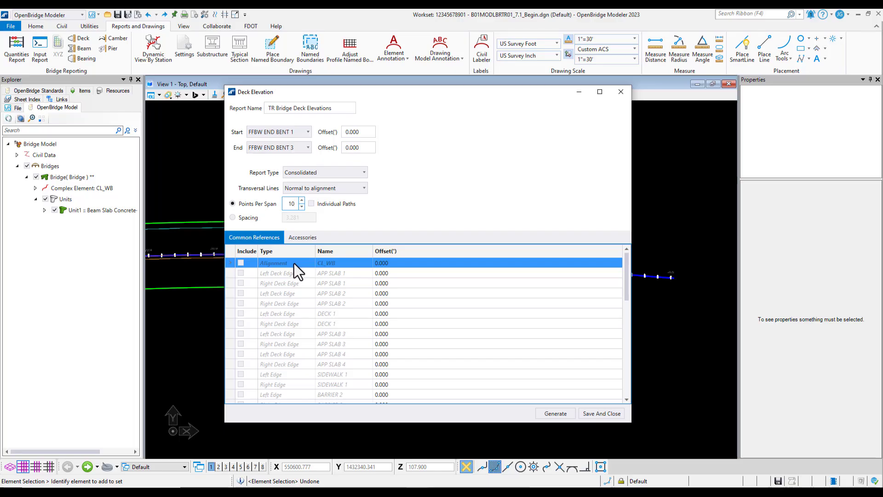
Step: Include the CL_WB alignment, both DECK 1 edges, the SIDEWALK 1 right edge and the BARRIER 2 left edge
{"action": "left_click", "coordinate": [240, 262]}
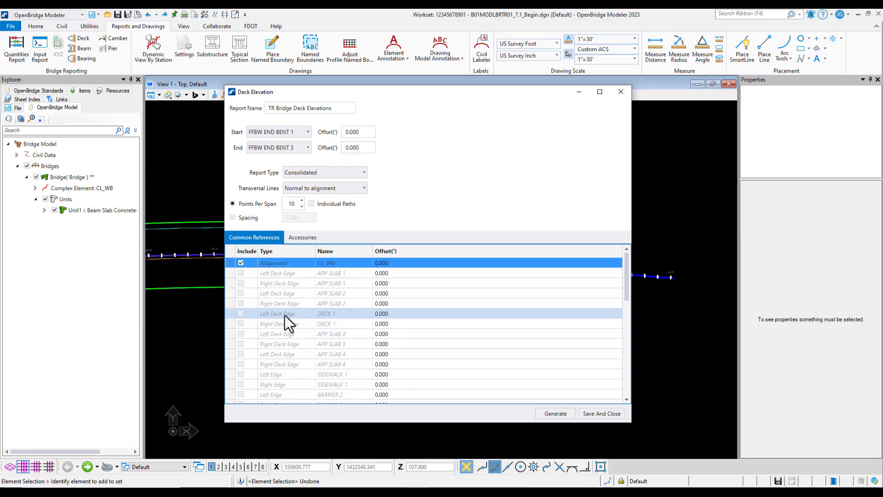
{"action": "left_click", "coordinate": [241, 313]}
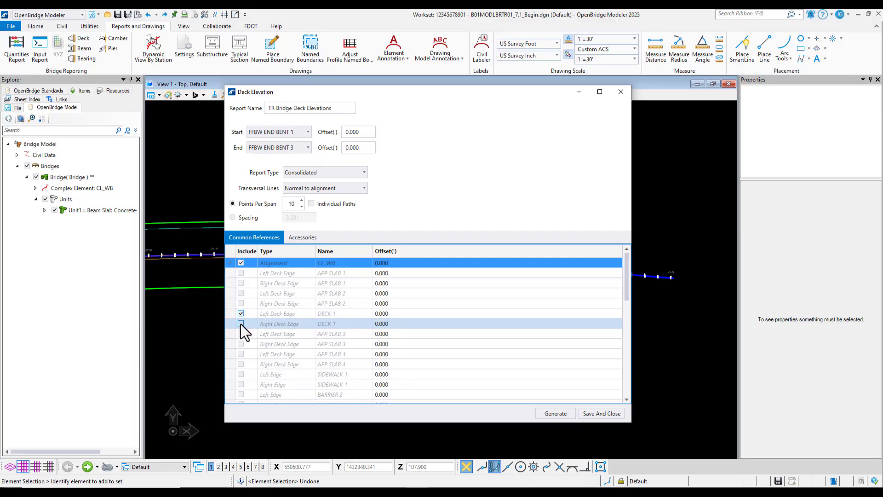
{"action": "left_click", "coordinate": [241, 324]}
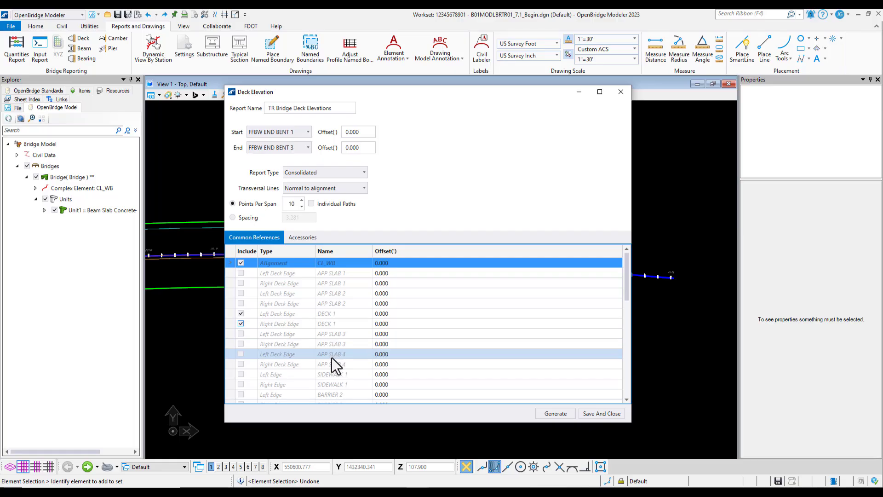
{"action": "left_click", "coordinate": [325, 385]}
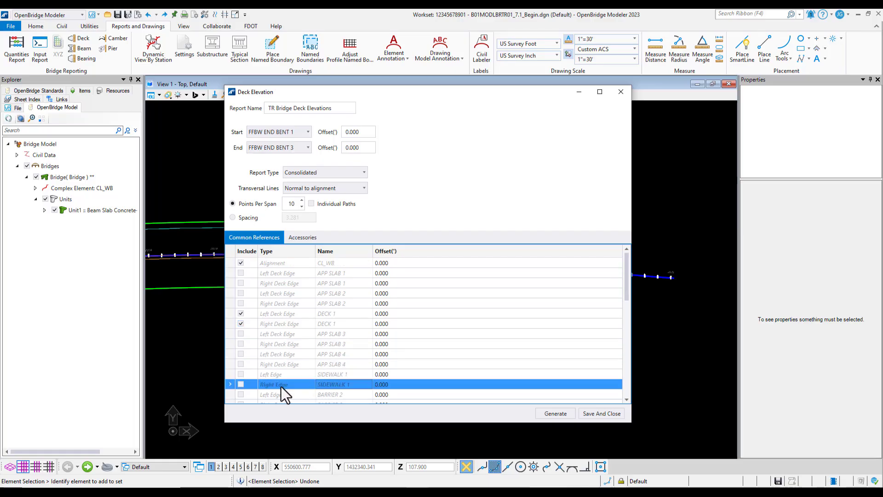
{"action": "left_click", "coordinate": [241, 384]}
{"action": "scroll", "coordinate": [299, 327], "scroll_direction": "down", "scroll_amount": 2}
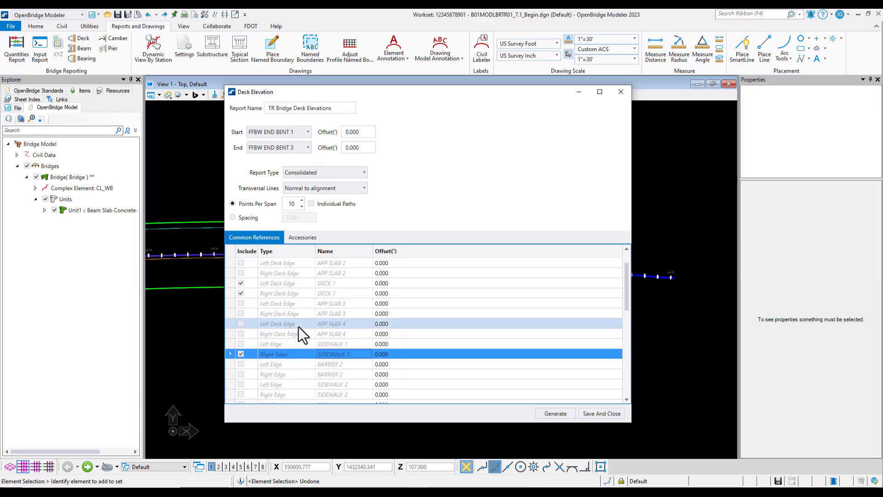
{"action": "left_click", "coordinate": [288, 334]}
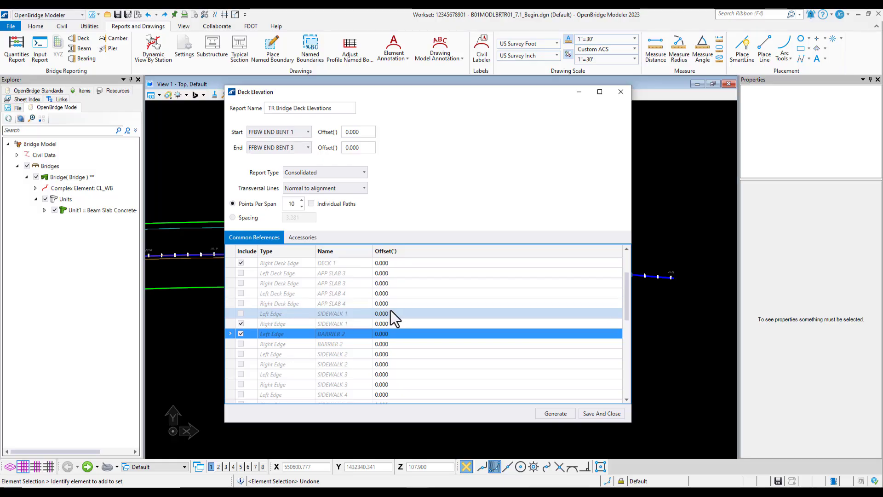
Step: Include both beam paths, BeamLayout and BeamLayout1, in the report references
{"action": "scroll", "coordinate": [390, 310], "scroll_direction": "down", "scroll_amount": 8}
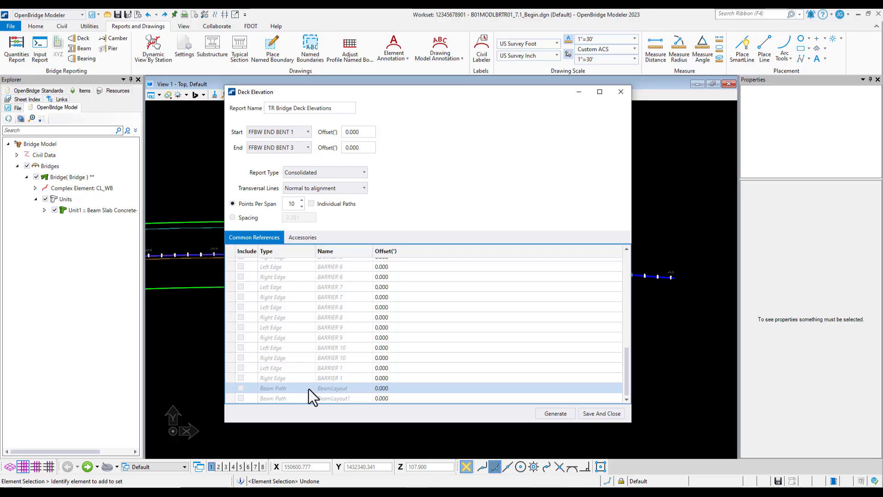
{"action": "left_click", "coordinate": [241, 388]}
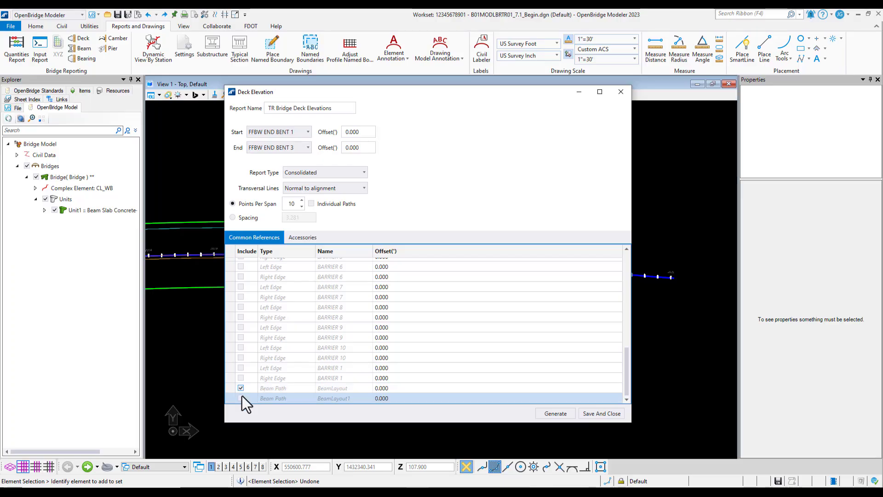
{"action": "left_click", "coordinate": [242, 397]}
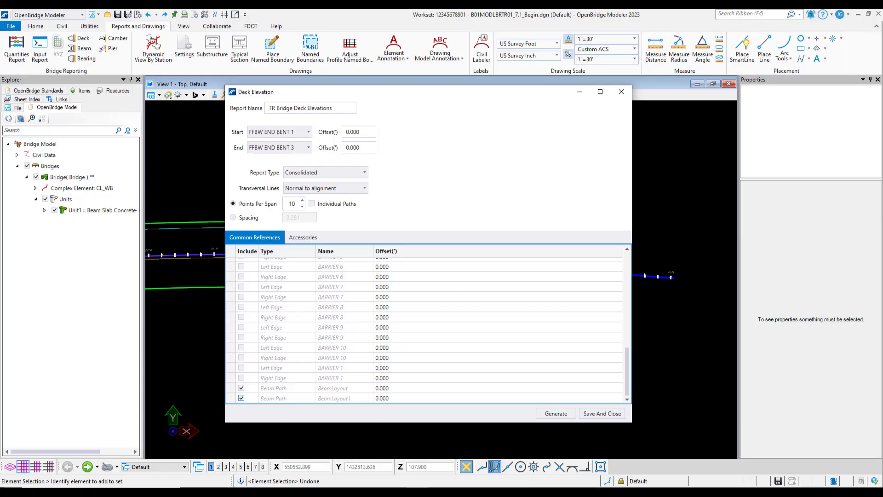
Step: Generate the deck elevation report and close its viewer
{"action": "left_click", "coordinate": [548, 407]}
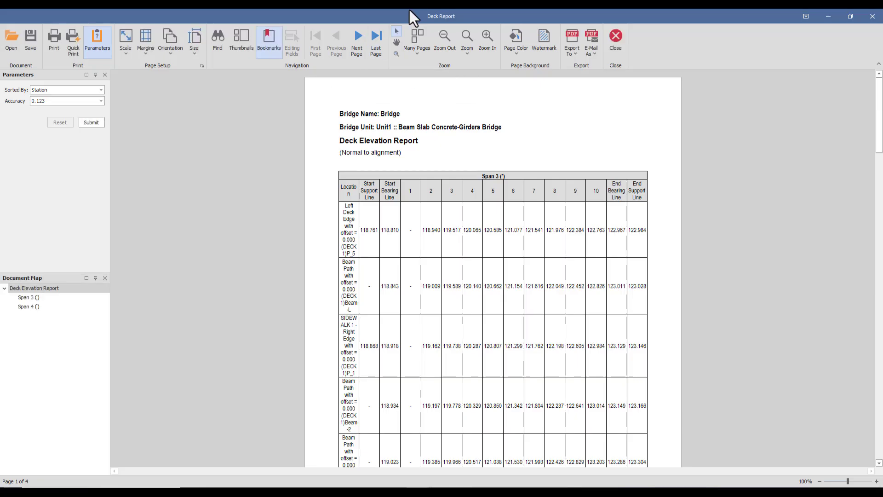
{"action": "left_click_drag", "start_coordinate": [390, 13], "coordinate": [882, 69]}
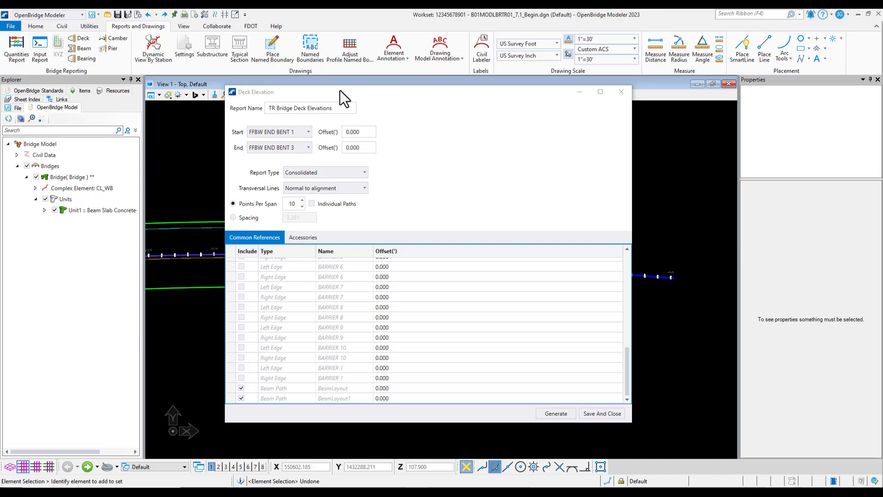
Step: Regenerate the deck elevation report and maximize the report viewer
{"action": "left_click_drag", "start_coordinate": [340, 90], "coordinate": [649, 111]}
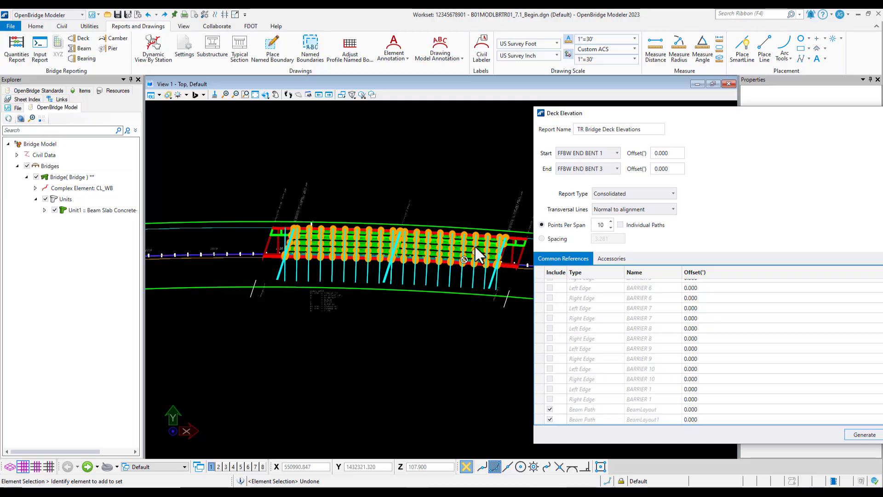
{"action": "scroll", "coordinate": [482, 236], "scroll_direction": "up", "scroll_amount": 2}
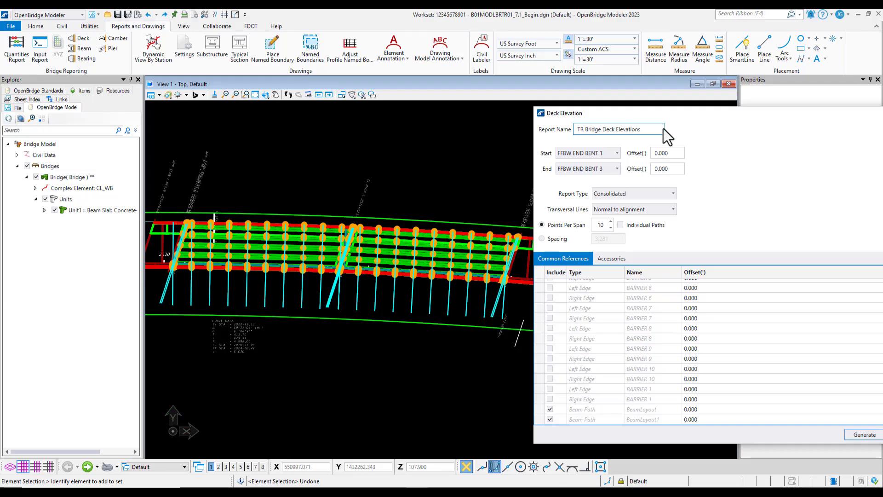
{"action": "left_click_drag", "start_coordinate": [676, 114], "coordinate": [368, 92]}
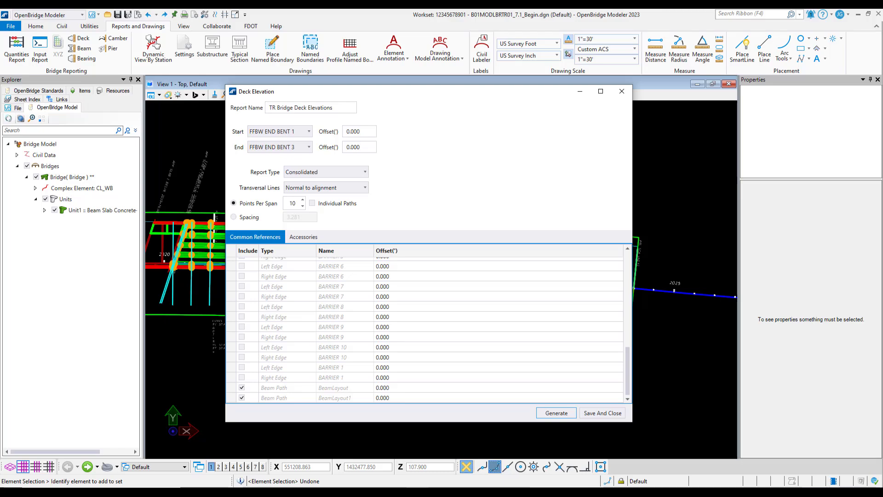
{"action": "left_click_drag", "start_coordinate": [736, 93], "coordinate": [297, 75]}
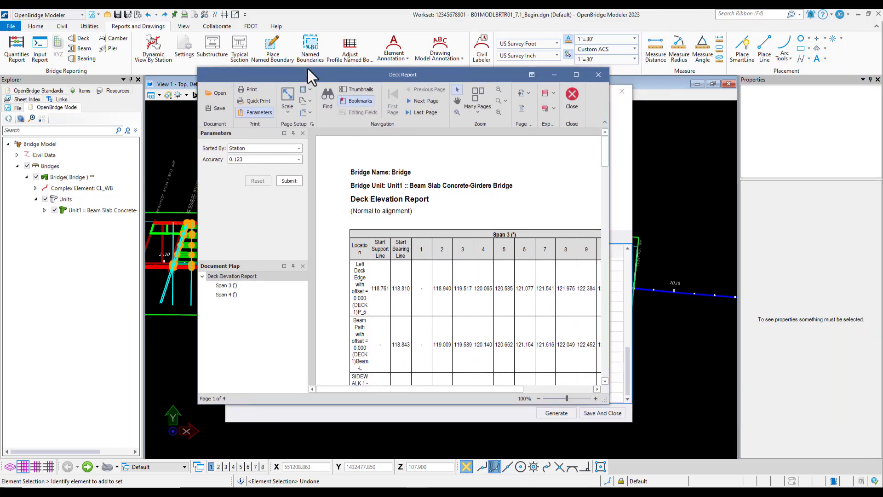
{"action": "left_click", "coordinate": [576, 76]}
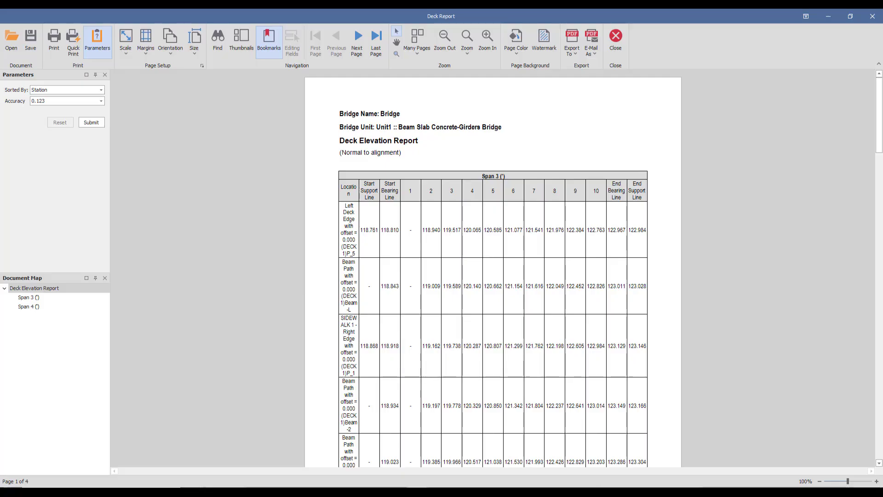
Step: Export the report as an XLSX file with the sheet name Deck Elevations
{"action": "left_click", "coordinate": [574, 53]}
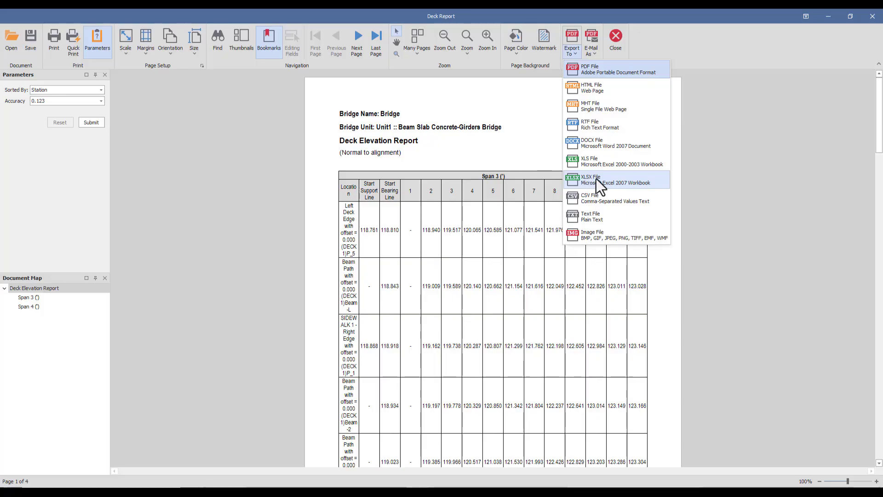
{"action": "left_click", "coordinate": [645, 181]}
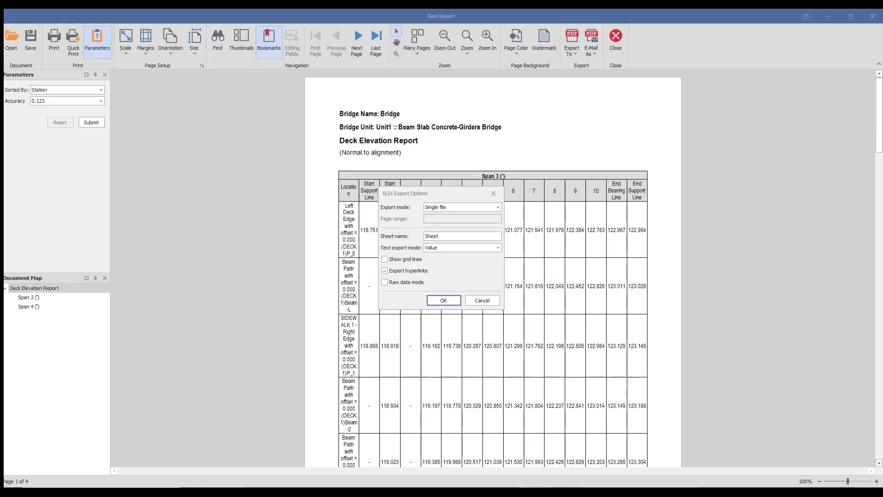
{"action": "left_click", "coordinate": [470, 236]}
{"action": "type", "text": "De"}
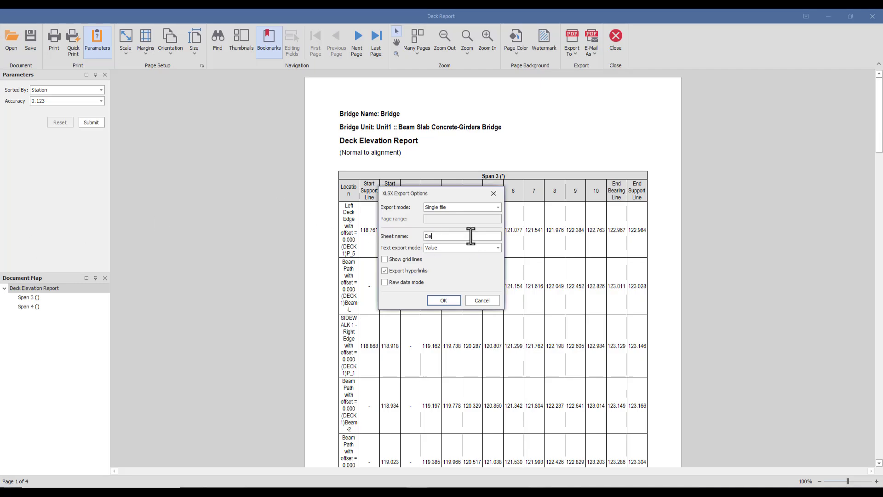
{"action": "type", "text": "ck Elevations"}
{"action": "left_click", "coordinate": [444, 300]}
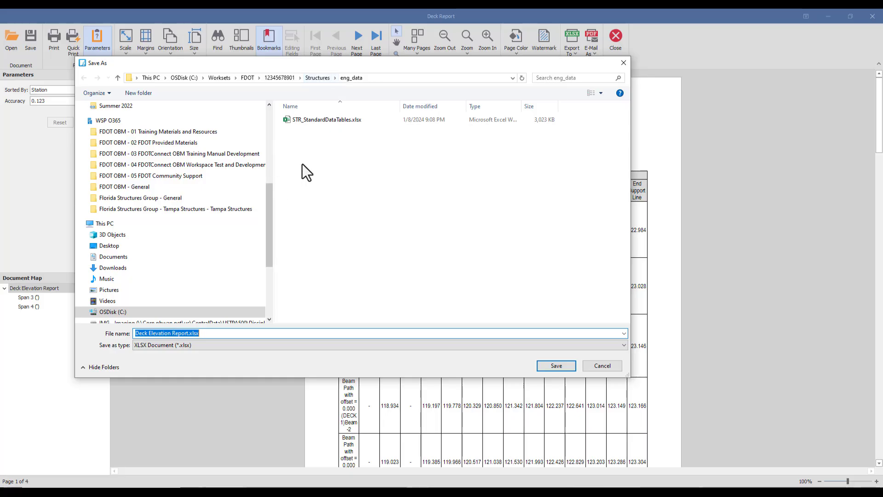
Step: Save the export as Deck Elevation Report_TR_Bridge.xlsx in eng_data and open the file
{"action": "left_click", "coordinate": [188, 333]}
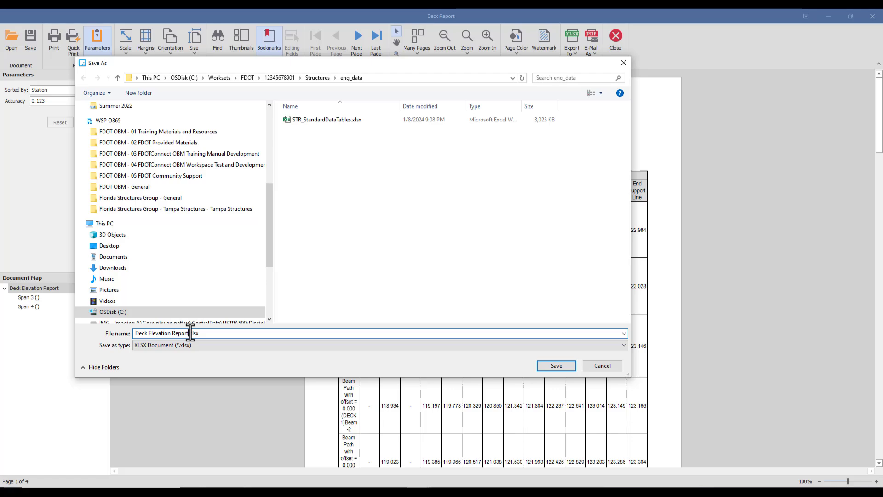
{"action": "type", "text": "_TR_Bridge"}
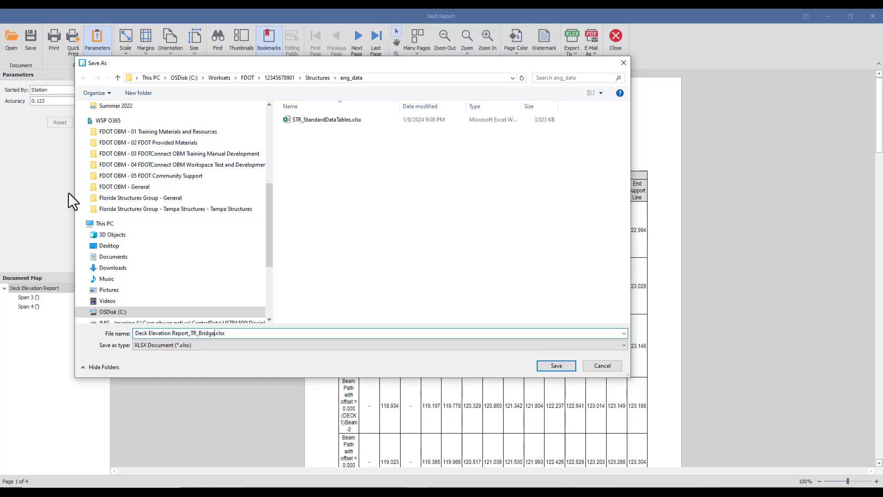
{"action": "left_click", "coordinate": [555, 367]}
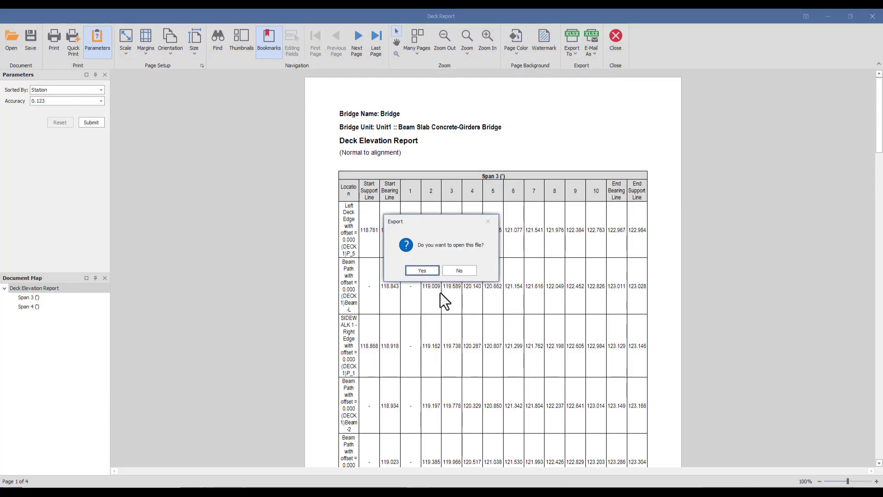
{"action": "left_click", "coordinate": [422, 270]}
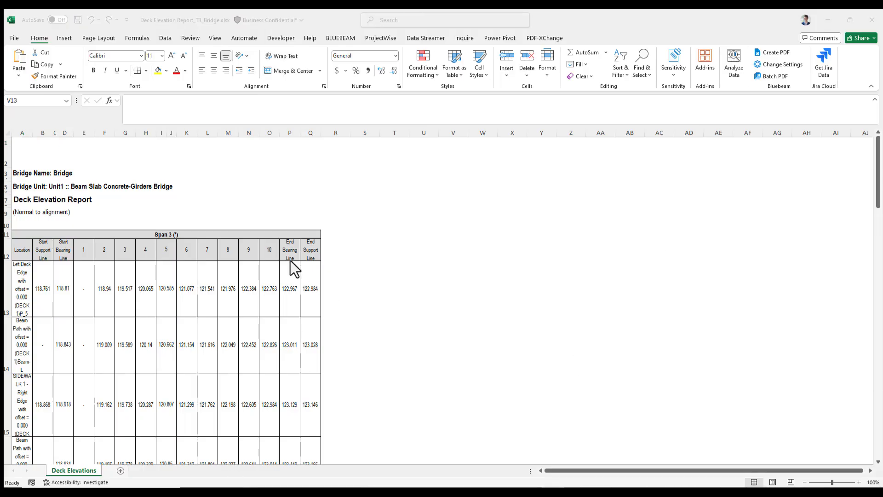
Step: In Excel, rename the first span header from the export to Span 1
{"action": "left_click", "coordinate": [175, 236]}
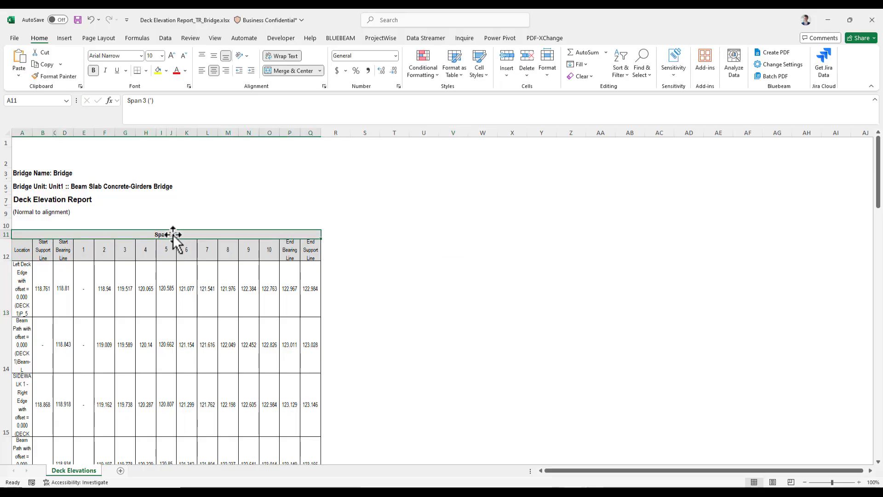
{"action": "double_click", "coordinate": [175, 236]}
{"action": "key", "text": "BackSpace"}
{"action": "type", "text": "1"}
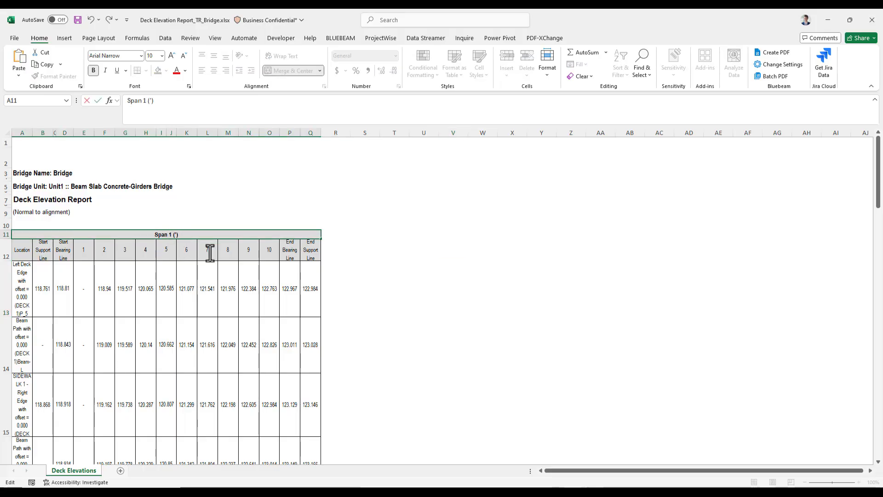
Step: Rename the second span table header to Span 2
{"action": "scroll", "coordinate": [205, 258], "scroll_direction": "down", "scroll_amount": 7}
{"action": "scroll", "coordinate": [173, 302], "scroll_direction": "down", "scroll_amount": 1}
{"action": "left_click", "coordinate": [169, 306]}
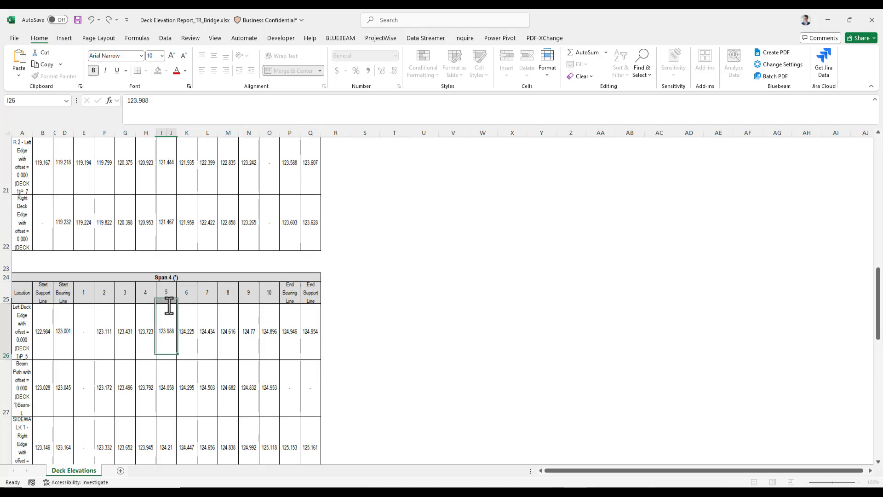
{"action": "key", "text": "ctrl+Up"}
{"action": "scroll", "coordinate": [168, 271], "scroll_direction": "down", "scroll_amount": 8}
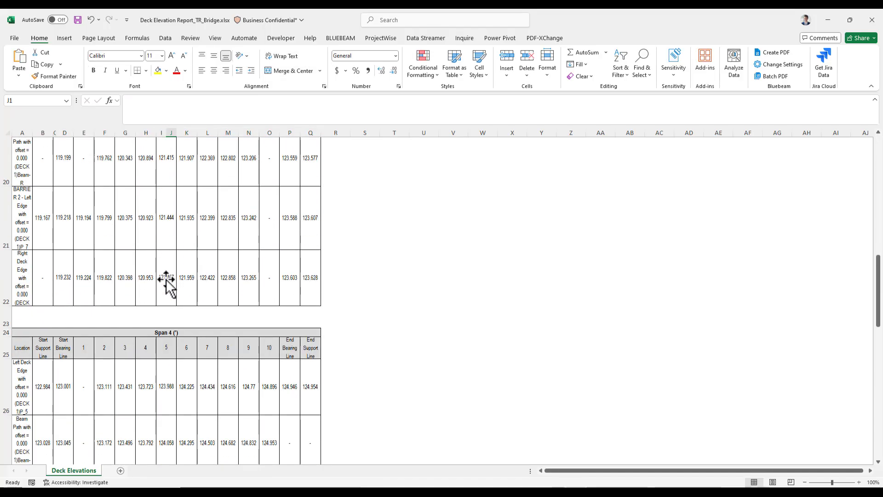
{"action": "left_click", "coordinate": [172, 336]}
{"action": "double_click", "coordinate": [174, 335]}
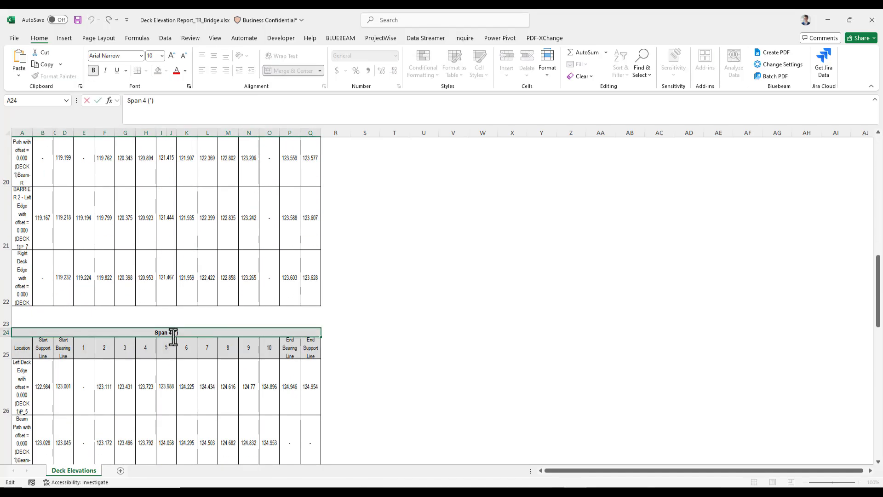
{"action": "key", "text": "BackSpace"}
{"action": "type", "text": "2"}
{"action": "left_click", "coordinate": [333, 289]}
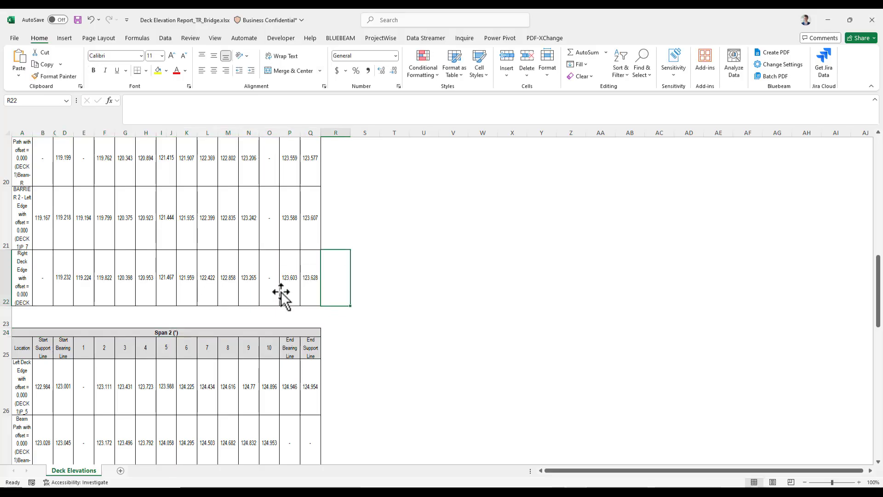
Step: Widen the Location column so the row descriptions fit
{"action": "scroll", "coordinate": [281, 294], "scroll_direction": "up", "scroll_amount": 8}
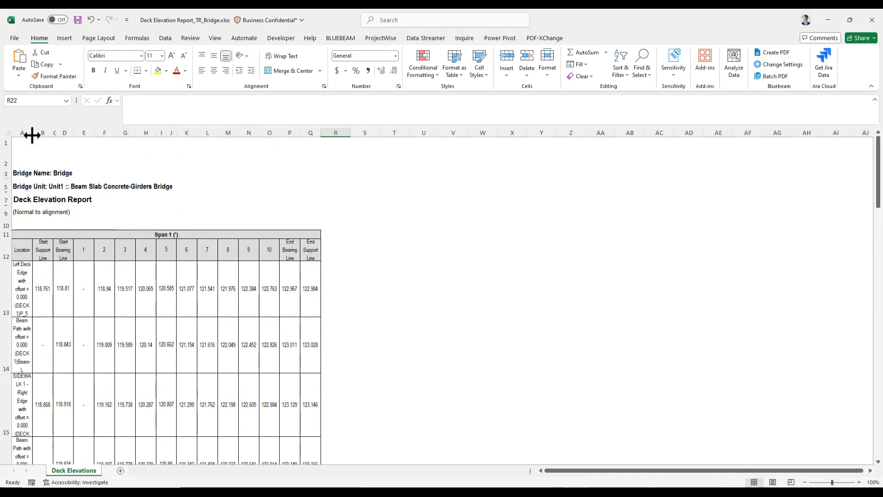
{"action": "left_click_drag", "start_coordinate": [32, 136], "coordinate": [78, 136]}
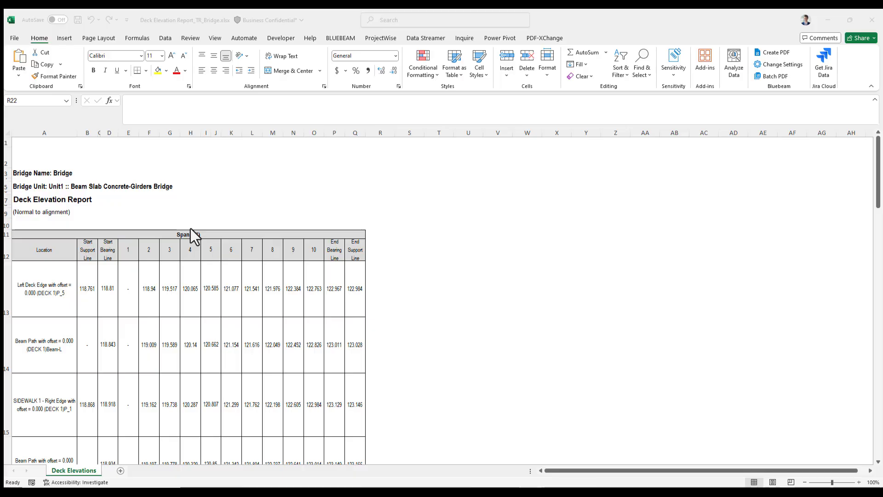
Step: Delete the APP SLAB 3 CL_WB alignment row at the end of the table
{"action": "scroll", "coordinate": [191, 230], "scroll_direction": "down", "scroll_amount": 8}
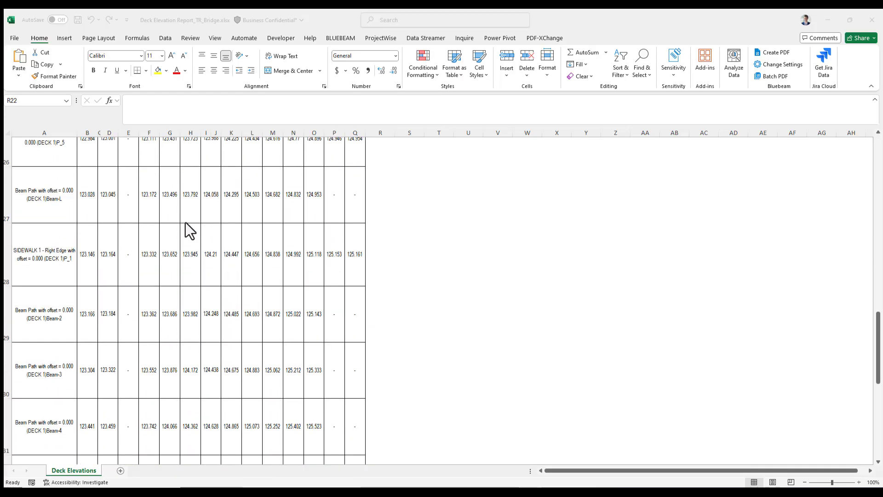
{"action": "scroll", "coordinate": [186, 221], "scroll_direction": "down", "scroll_amount": 3}
{"action": "scroll", "coordinate": [102, 276], "scroll_direction": "up", "scroll_amount": 1}
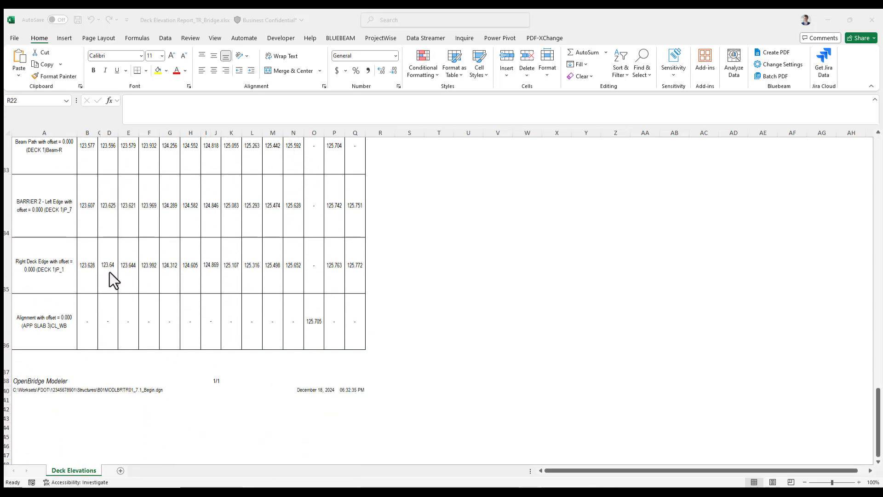
{"action": "scroll", "coordinate": [84, 341], "scroll_direction": "up", "scroll_amount": 1}
{"action": "scroll", "coordinate": [84, 341], "scroll_direction": "down", "scroll_amount": 1}
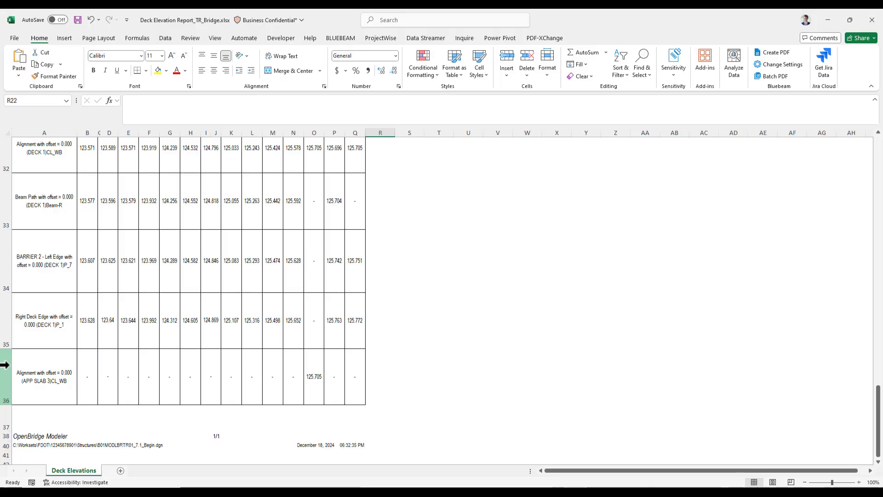
{"action": "left_click", "coordinate": [4, 365]}
{"action": "right_click", "coordinate": [4, 364]}
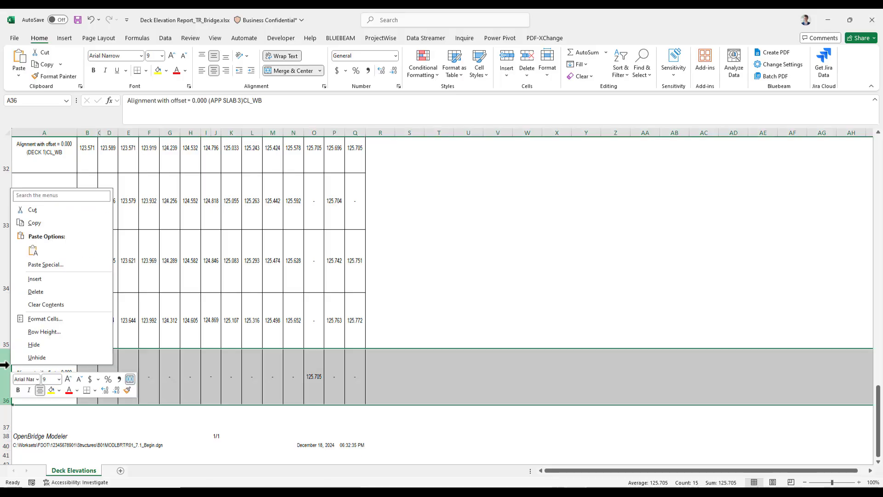
{"action": "left_click", "coordinate": [37, 291]}
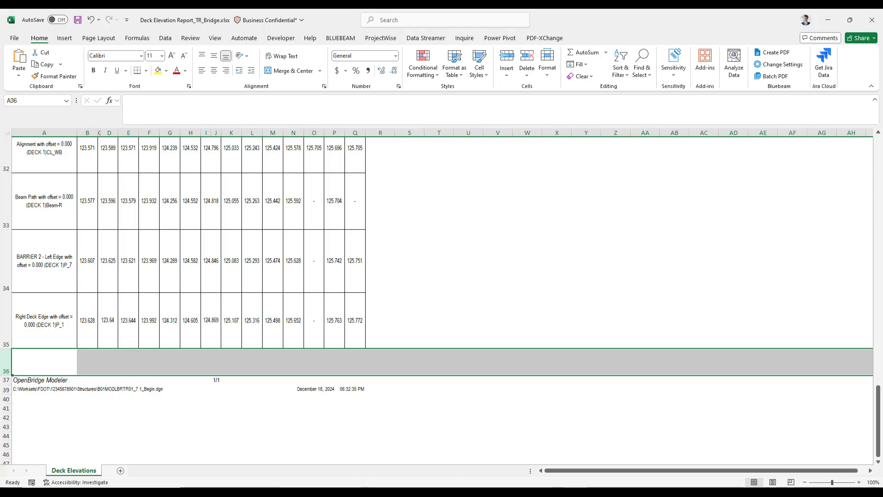
Step: Insert a new blank column after the Location column
{"action": "left_click", "coordinate": [88, 132]}
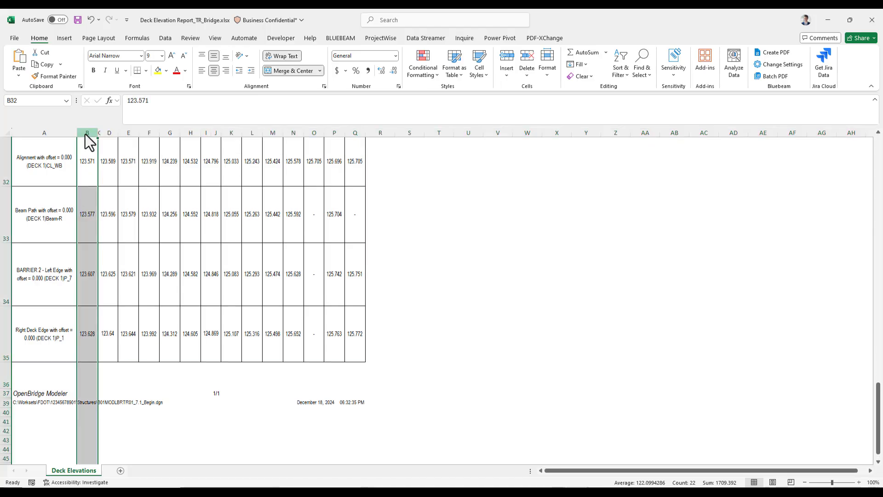
{"action": "right_click", "coordinate": [85, 134]}
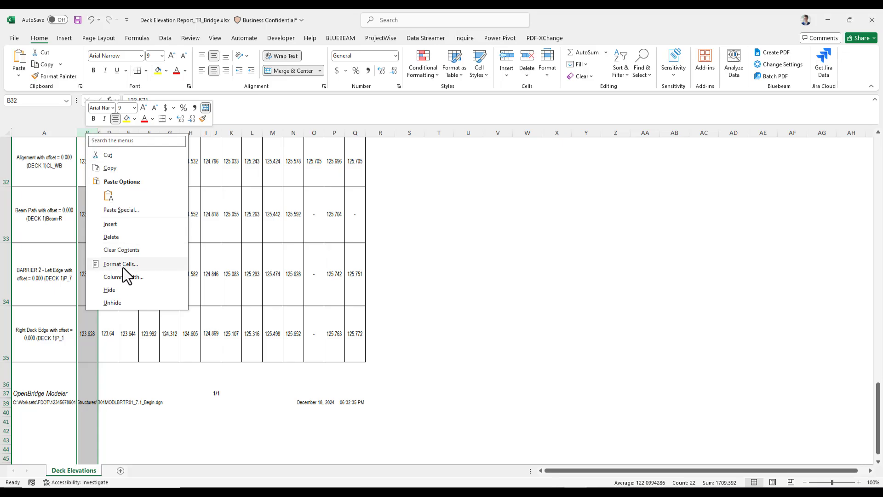
{"action": "left_click", "coordinate": [120, 228]}
Step: Label the Left Deck Edge row of span 1 as Left Coping in the new column
{"action": "scroll", "coordinate": [120, 227], "scroll_direction": "up", "scroll_amount": 7}
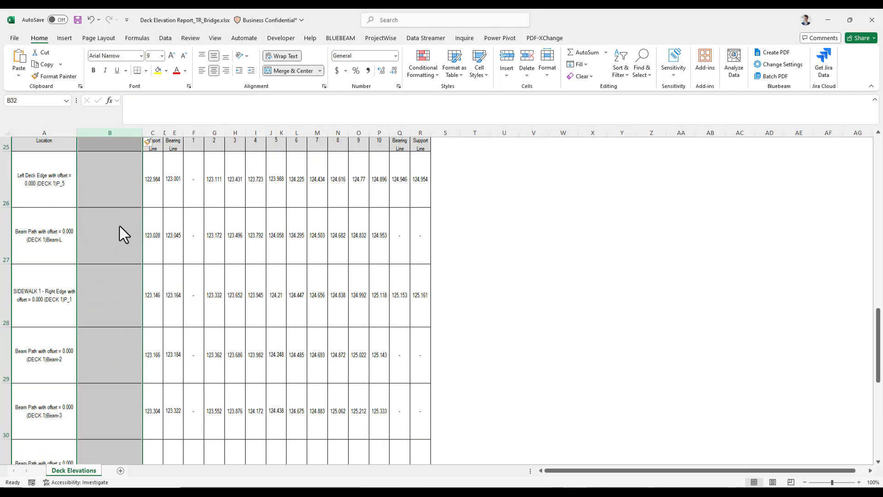
{"action": "scroll", "coordinate": [117, 221], "scroll_direction": "up", "scroll_amount": 2}
{"action": "left_click", "coordinate": [114, 234]}
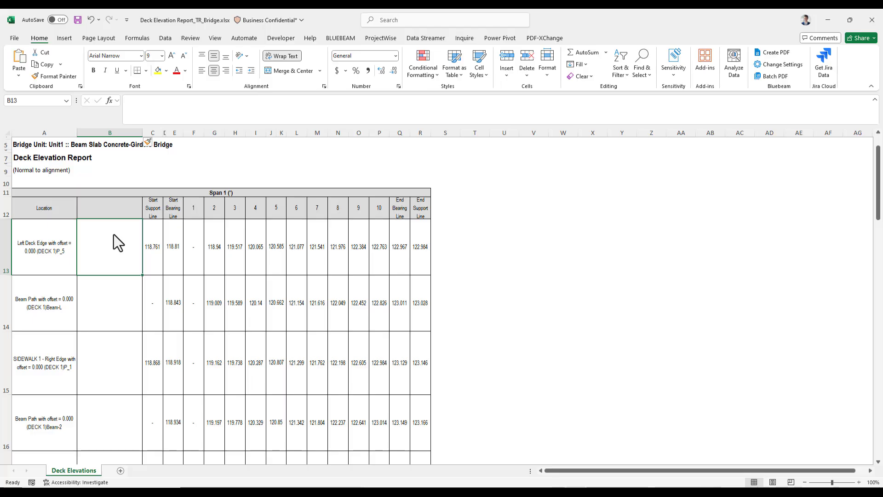
{"action": "type", "text": "Left"}
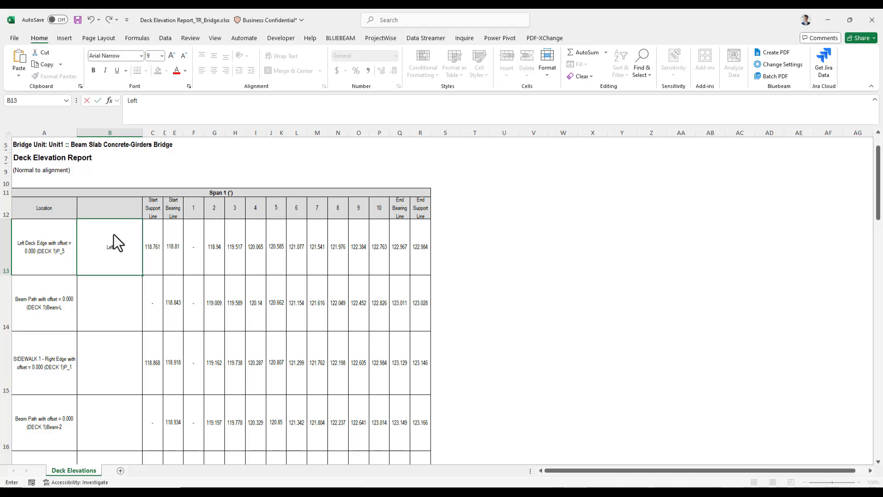
{"action": "type", "text": " Coping"}
{"action": "key", "text": "Return"}
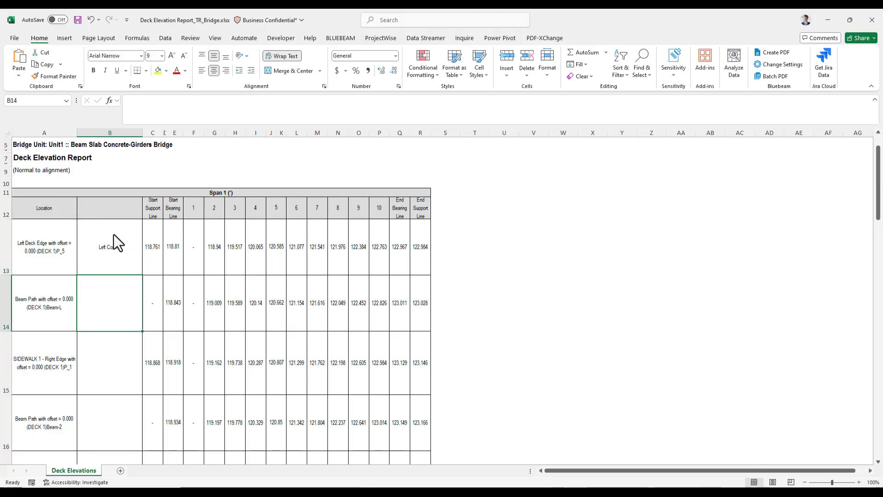
Step: Label the Beam-L and Sidewalk 1 rows as CL Beam 1 and Left Gutterline
{"action": "type", "text": "CL"}
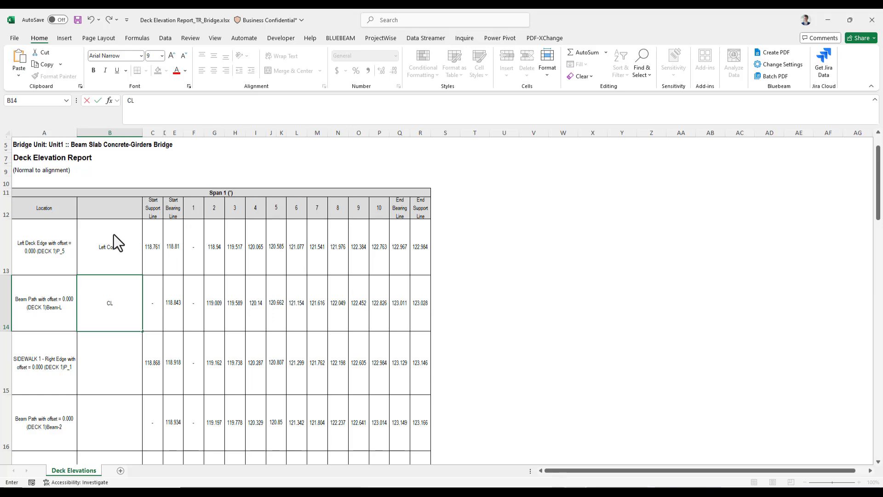
{"action": "type", "text": " Beam 1"}
{"action": "key", "text": "Return"}
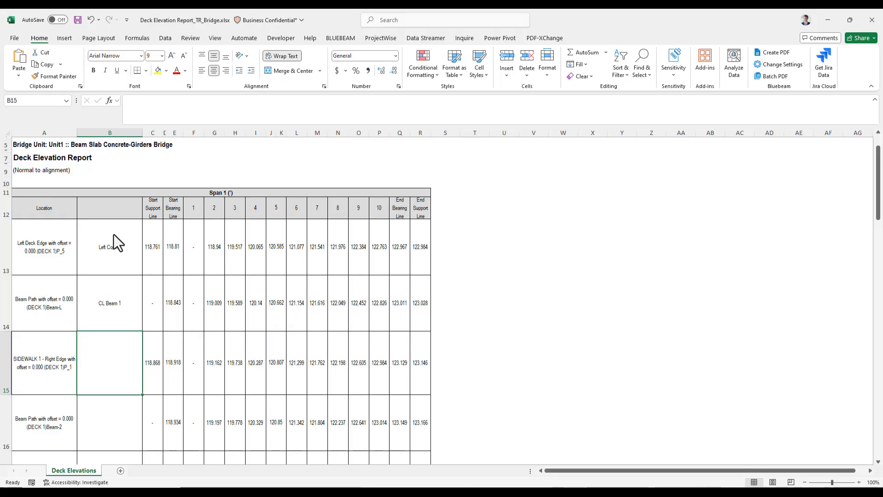
{"action": "type", "text": "Left Gutterline"}
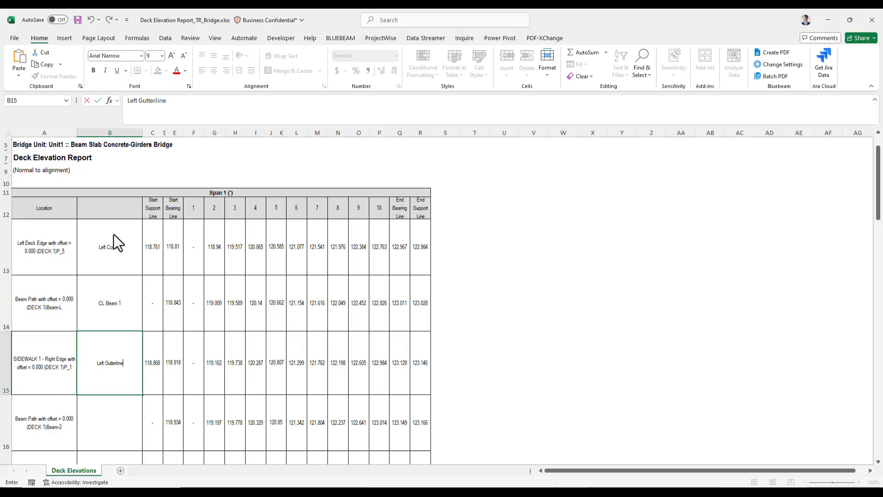
{"action": "key", "text": "Return"}
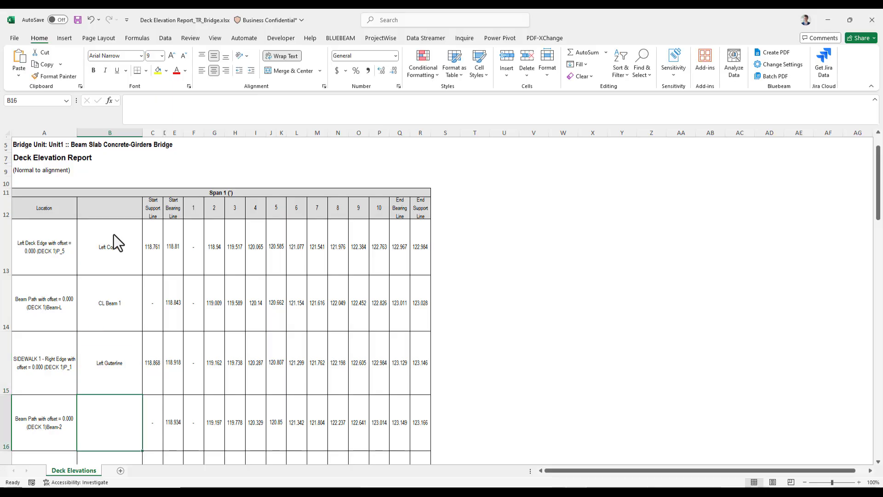
Step: Label the Beam-2 and Beam-3 rows as CL Beam 2 and CL Beam 3
{"action": "scroll", "coordinate": [114, 233], "scroll_direction": "down", "scroll_amount": 3}
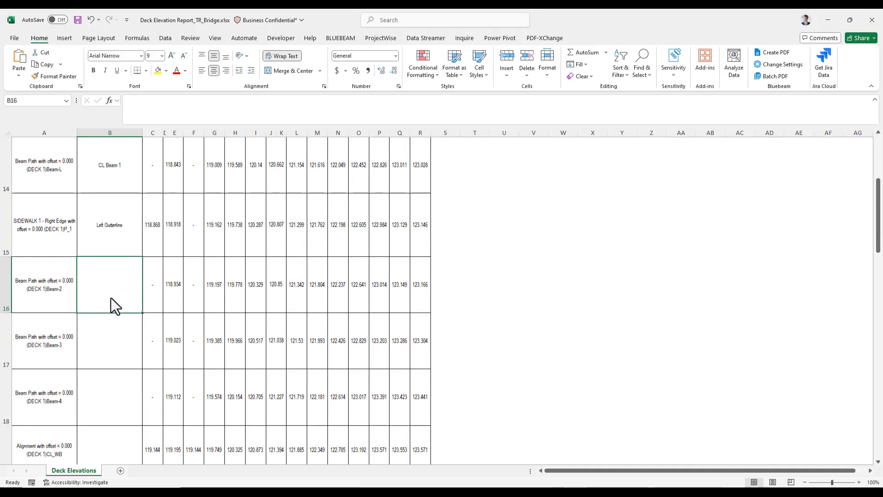
{"action": "type", "text": "CL Beam 2"}
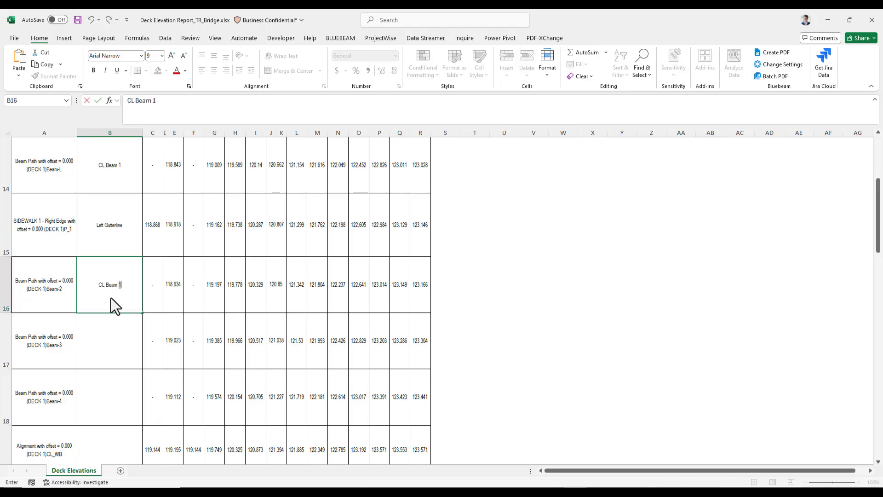
{"action": "left_click_drag", "start_coordinate": [128, 284], "coordinate": [92, 287]}
{"action": "key", "text": "ctrl+c"}
{"action": "key", "text": "Return"}
{"action": "double_click", "coordinate": [122, 342]}
{"action": "key", "text": "ctrl+v"}
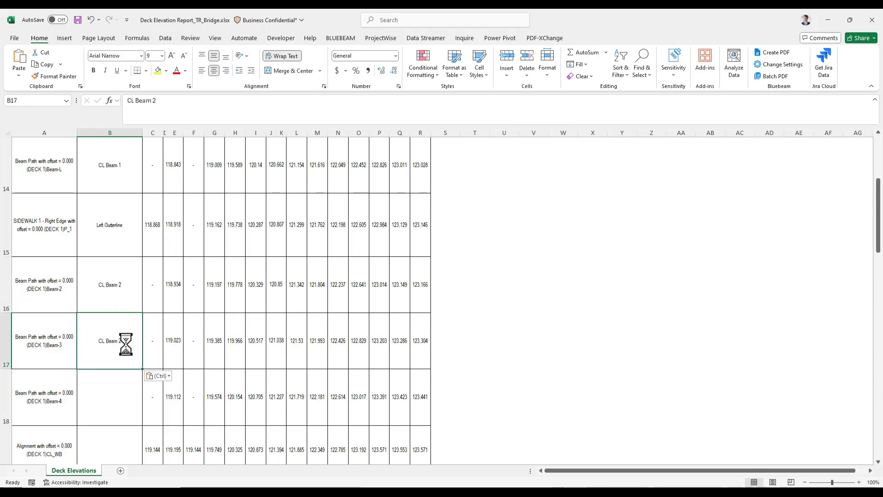
{"action": "key", "text": "BackSpace"}
{"action": "type", "text": "3"}
{"action": "key", "text": "Return"}
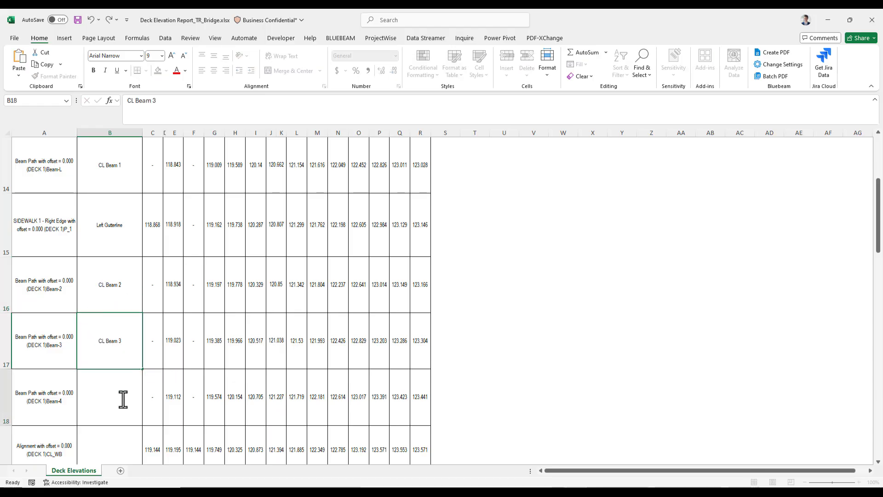
Step: Label the Beam-4 and Beam-R rows as CL Beam 4 and CL Beam 5
{"action": "double_click", "coordinate": [123, 399]}
{"action": "key", "text": "ctrl+v"}
{"action": "key", "text": "BackSpace"}
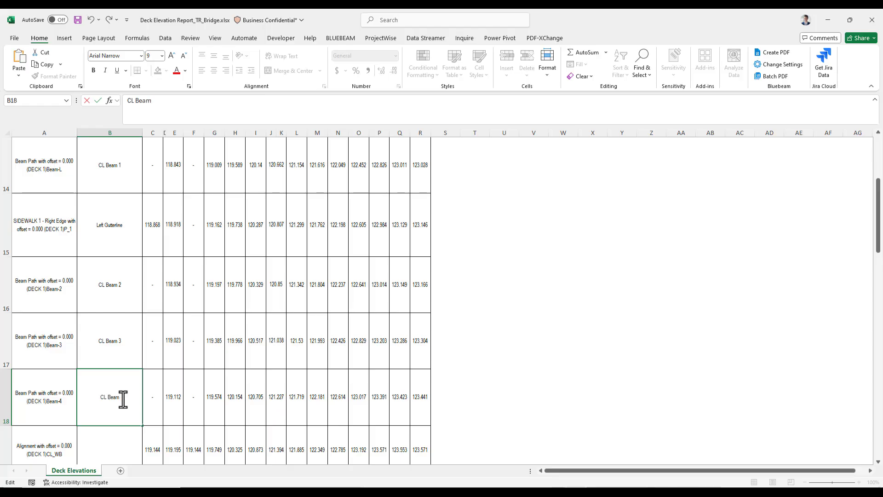
{"action": "type", "text": "4"}
{"action": "scroll", "coordinate": [124, 368], "scroll_direction": "down", "scroll_amount": 2}
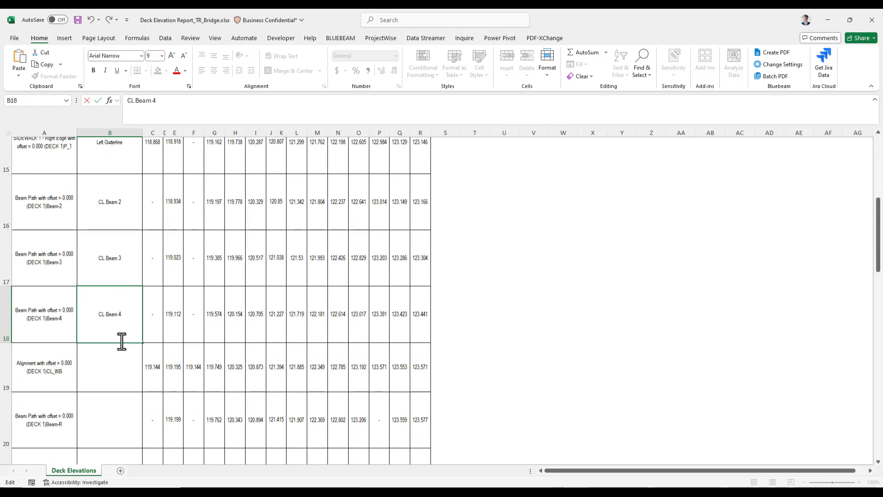
{"action": "scroll", "coordinate": [115, 368], "scroll_direction": "down", "scroll_amount": 1}
{"action": "left_click", "coordinate": [107, 388]}
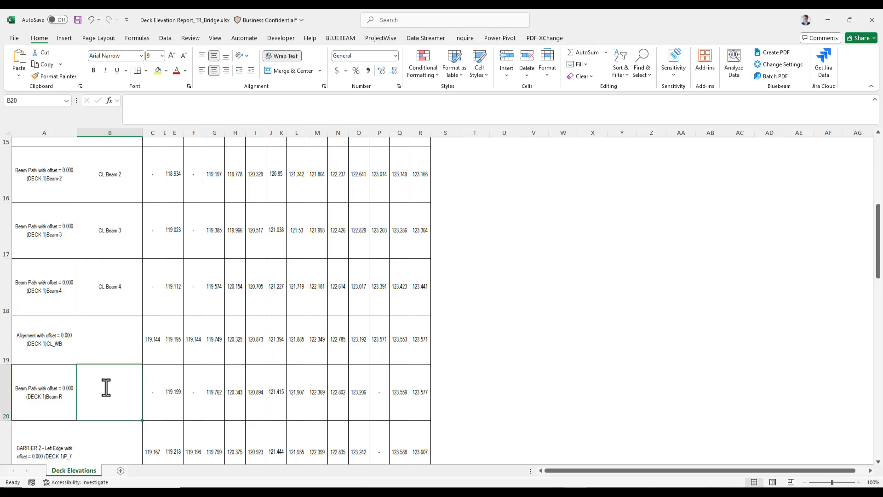
{"action": "type", "text": "CL Beam 1"}
{"action": "double_click", "coordinate": [128, 394]}
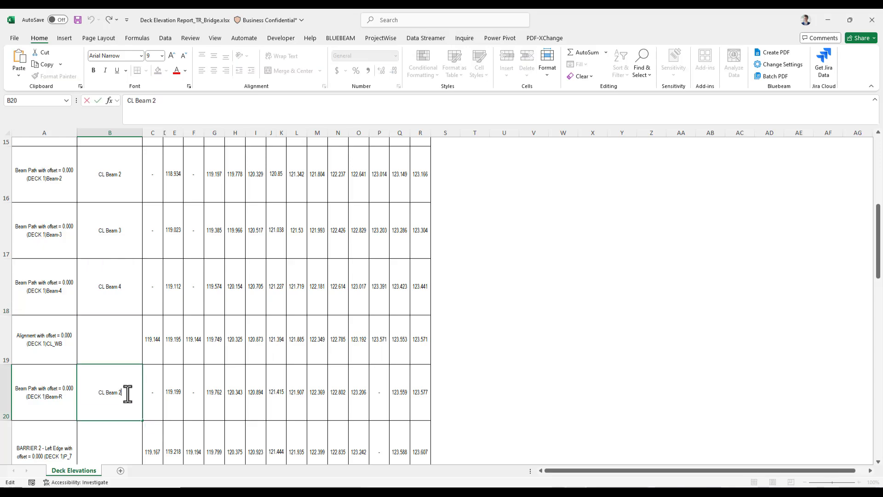
{"action": "key", "text": "BackSpace"}
{"action": "type", "text": "5"}
Step: Label the CL_WB alignment row as PGL
{"action": "left_click", "coordinate": [111, 328]}
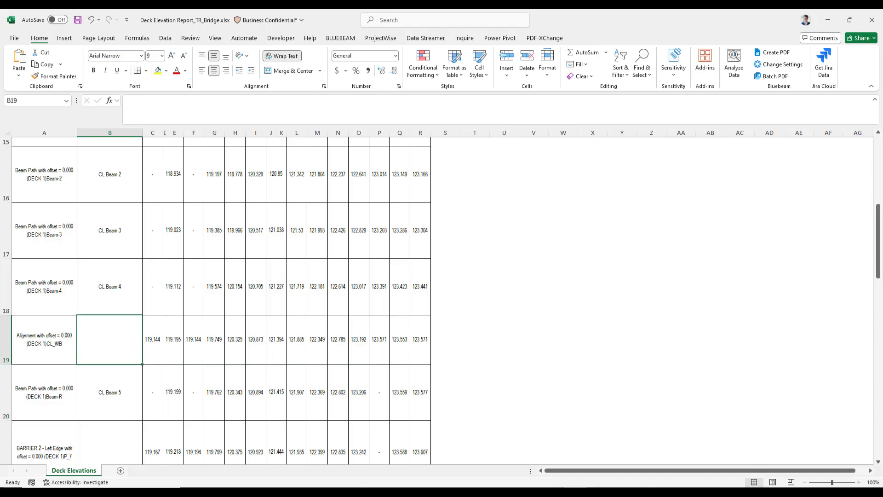
{"action": "type", "text": "PGL"}
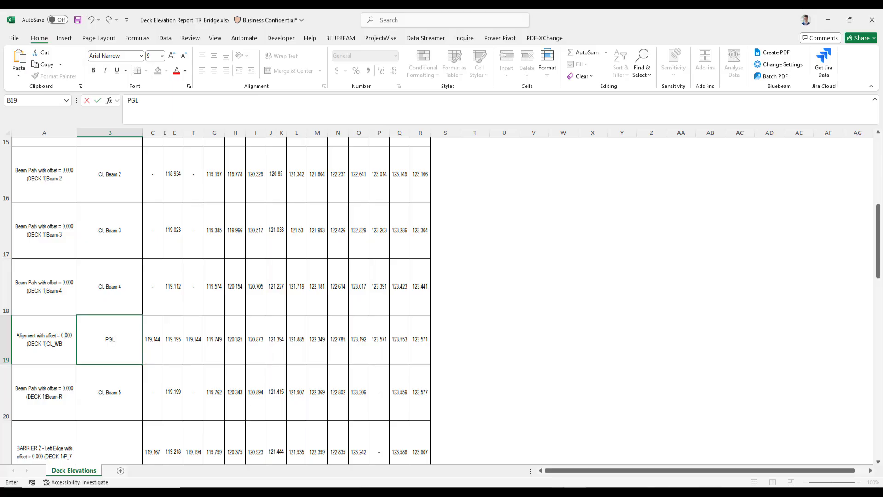
{"action": "scroll", "coordinate": [134, 222], "scroll_direction": "down", "scroll_amount": 2}
{"action": "left_click", "coordinate": [125, 308]}
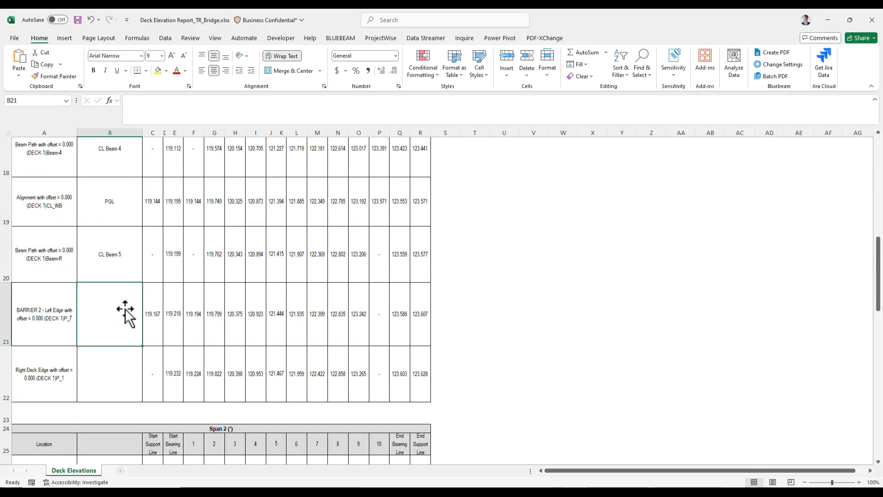
Step: Label the Barrier 2 and Right Deck Edge rows as Right Gutterline and Right Coping
{"action": "type", "text": "Right"}
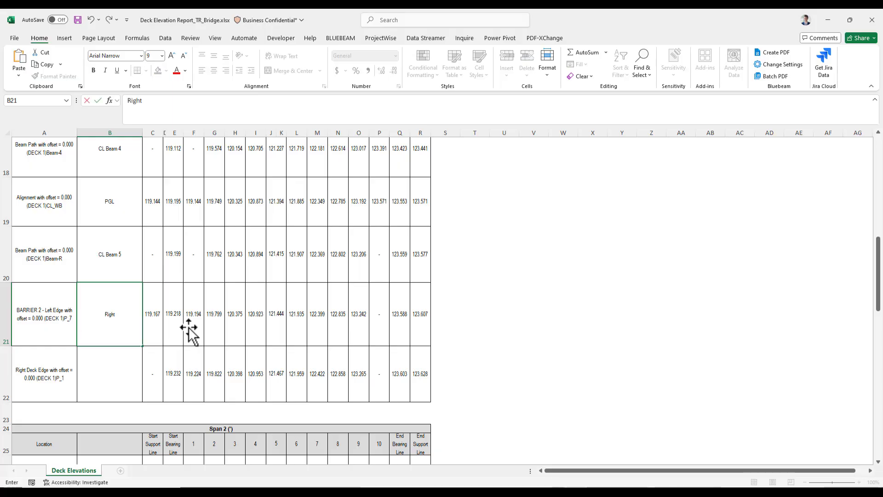
{"action": "type", "text": " Gutterline"}
{"action": "key", "text": "Return"}
{"action": "type", "text": "Right "}
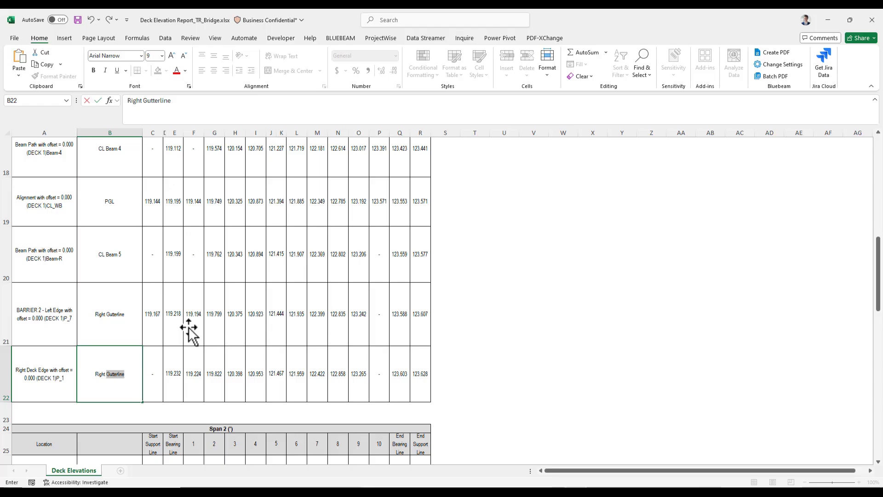
{"action": "type", "text": "Coping"}
{"action": "left_click", "coordinate": [189, 330]}
Step: Copy the ten span 1 row labels into the matching rows of the span 2 table
{"action": "scroll", "coordinate": [145, 304], "scroll_direction": "up", "scroll_amount": 1}
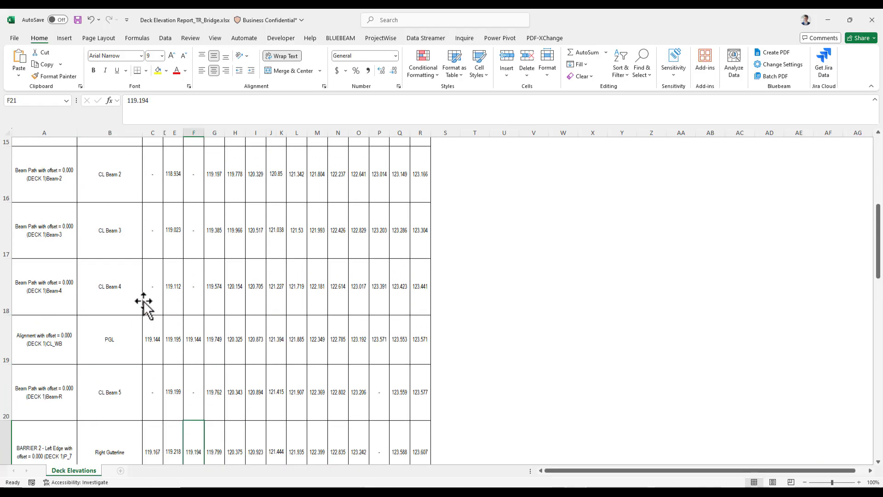
{"action": "scroll", "coordinate": [143, 303], "scroll_direction": "up", "scroll_amount": 1}
{"action": "scroll", "coordinate": [109, 251], "scroll_direction": "up", "scroll_amount": 1}
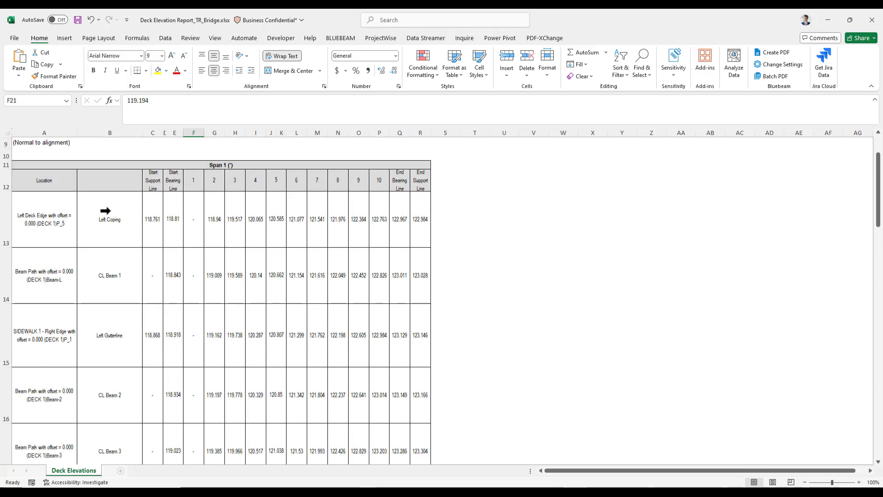
{"action": "left_click_drag", "start_coordinate": [106, 211], "coordinate": [118, 398]}
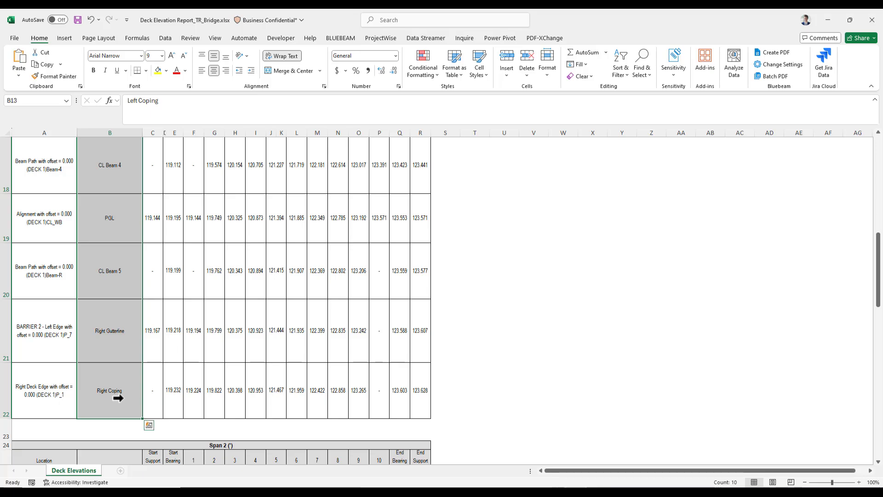
{"action": "key", "text": "ctrl+c"}
{"action": "scroll", "coordinate": [142, 299], "scroll_direction": "down", "scroll_amount": 1}
{"action": "left_click", "coordinate": [114, 352]}
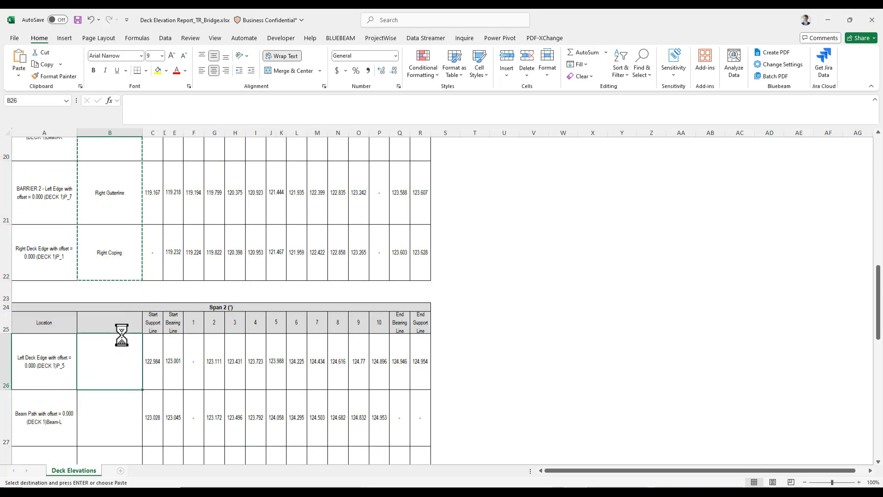
{"action": "key", "text": "ctrl+v"}
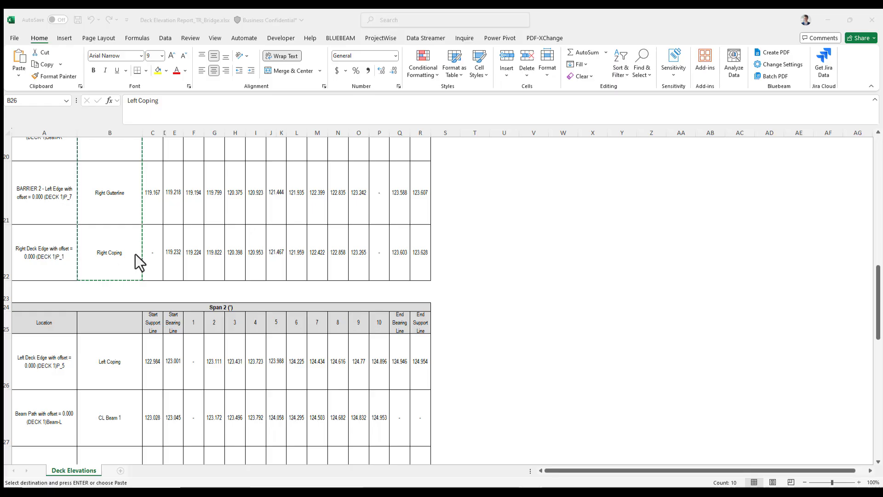
Step: Title the new column's header cell in the span 1 table Location
{"action": "scroll", "coordinate": [104, 313], "scroll_direction": "up", "scroll_amount": 3}
{"action": "scroll", "coordinate": [104, 313], "scroll_direction": "up", "scroll_amount": 4}
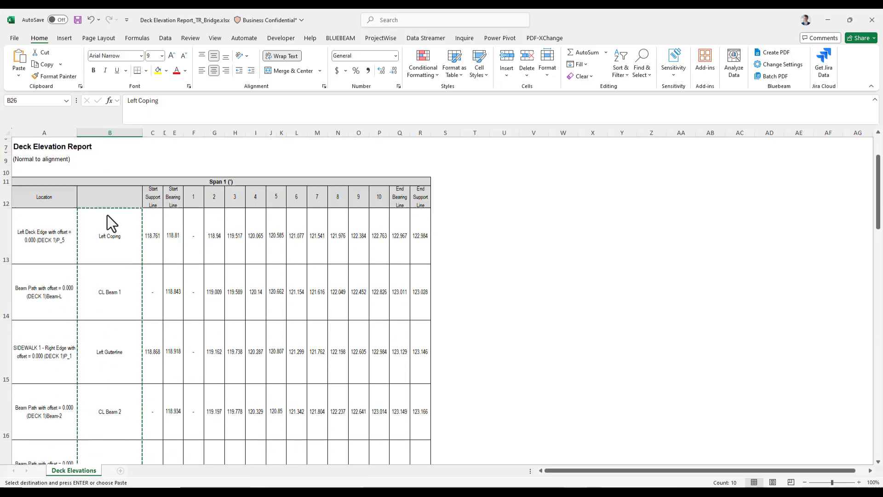
{"action": "left_click", "coordinate": [121, 248]}
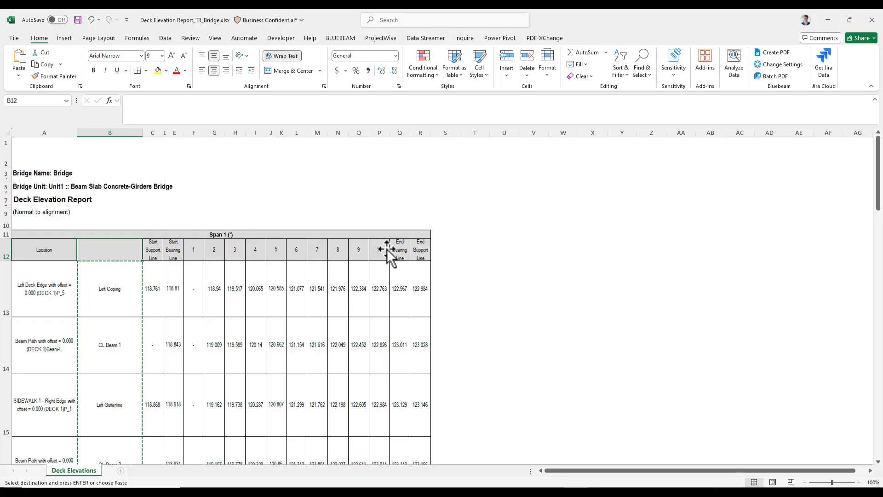
{"action": "type", "text": "L"}
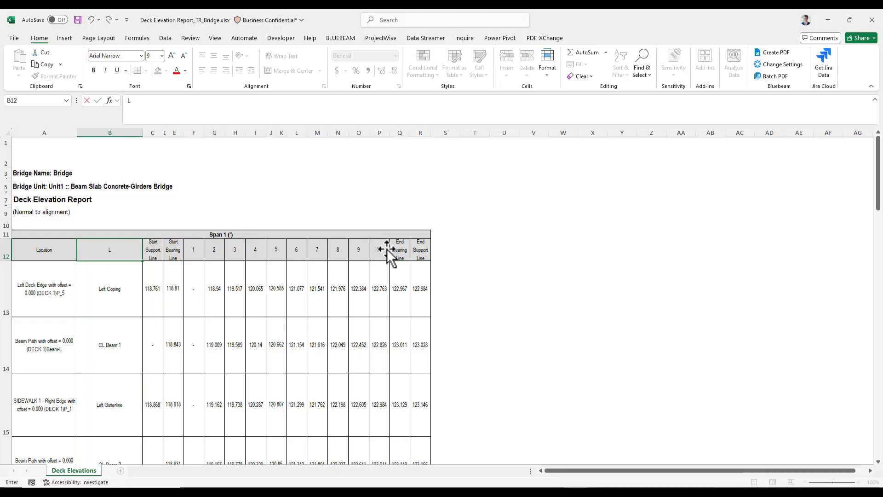
{"action": "type", "text": "ocation"}
{"action": "key", "text": "Tab"}
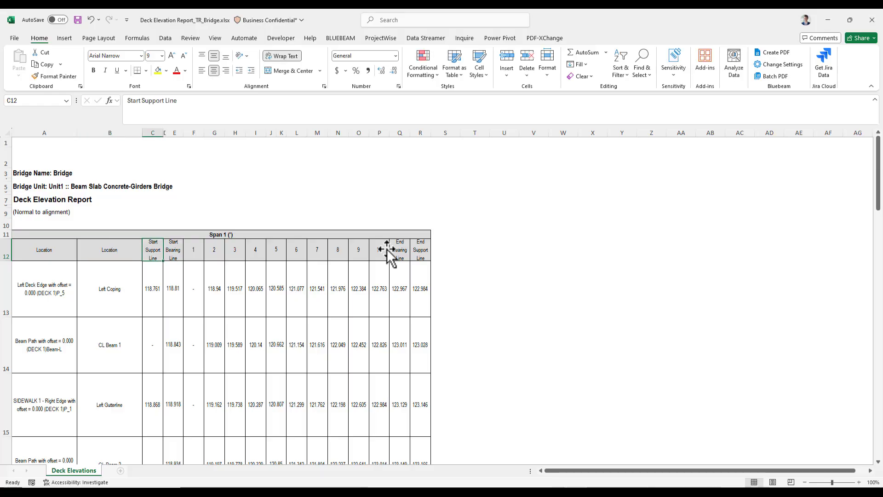
Step: Rename the Start Support Line header to FFBW End Bent 1
{"action": "type", "text": "FFBW"}
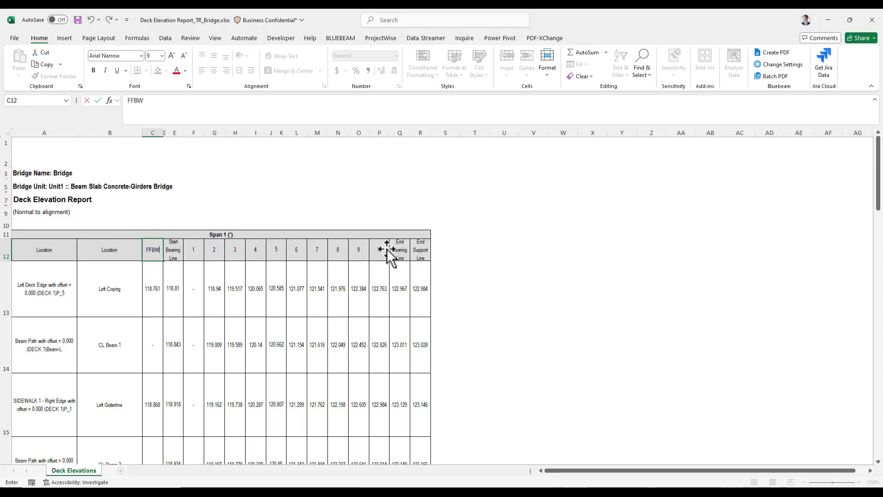
{"action": "type", "text": " End Bent1"}
{"action": "key", "text": "BackSpace"}
{"action": "type", "text": "1"}
{"action": "key", "text": "Tab"}
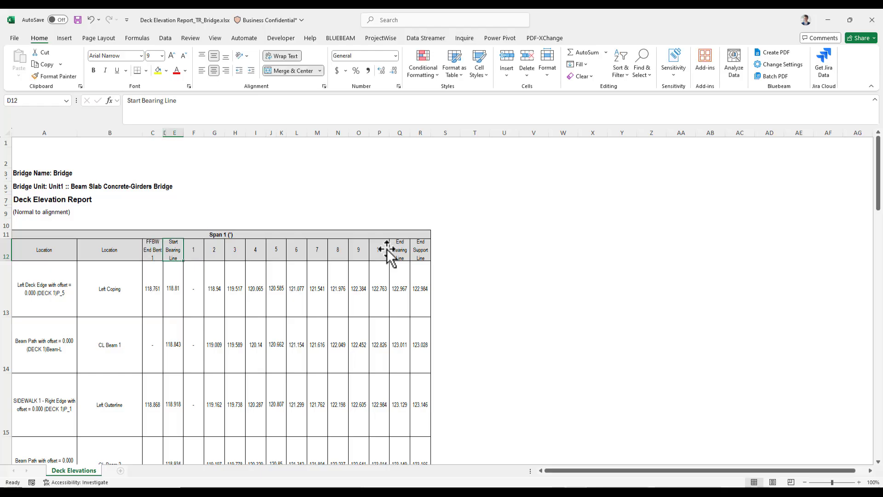
Step: Rename the Start Bearing Line header to CL Bearing
{"action": "type", "text": "C"}
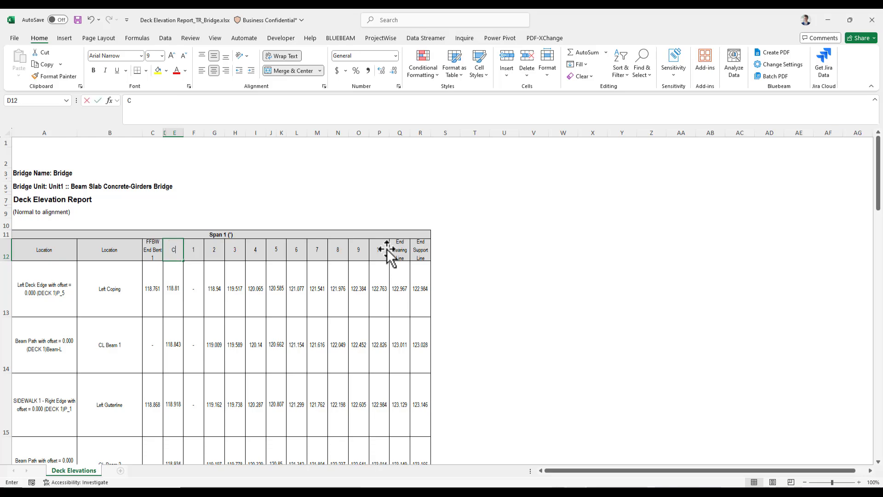
{"action": "type", "text": "L Bearing"}
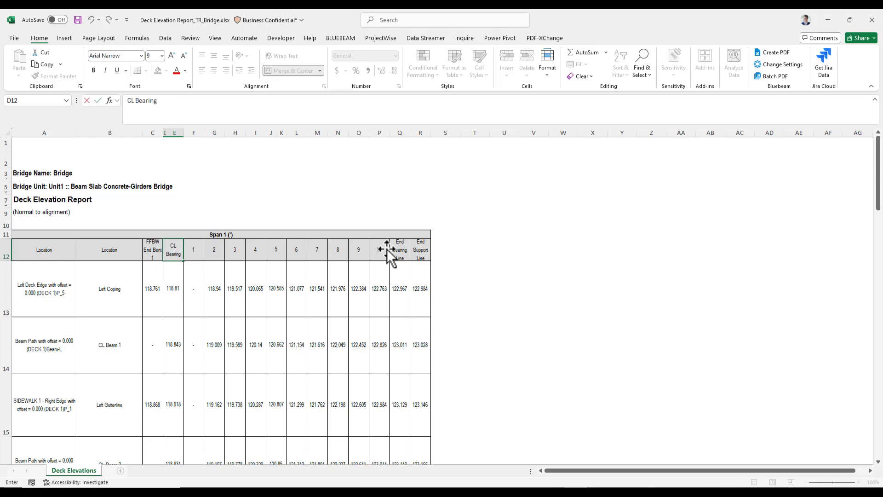
{"action": "key", "text": "Tab"}
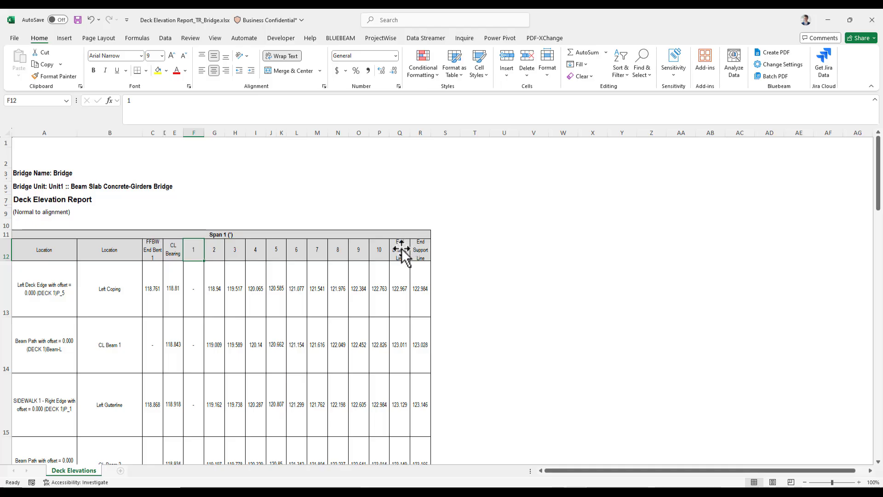
Step: Rename the span 1 End Bearing Line header to CL Bearing
{"action": "left_click", "coordinate": [403, 249]}
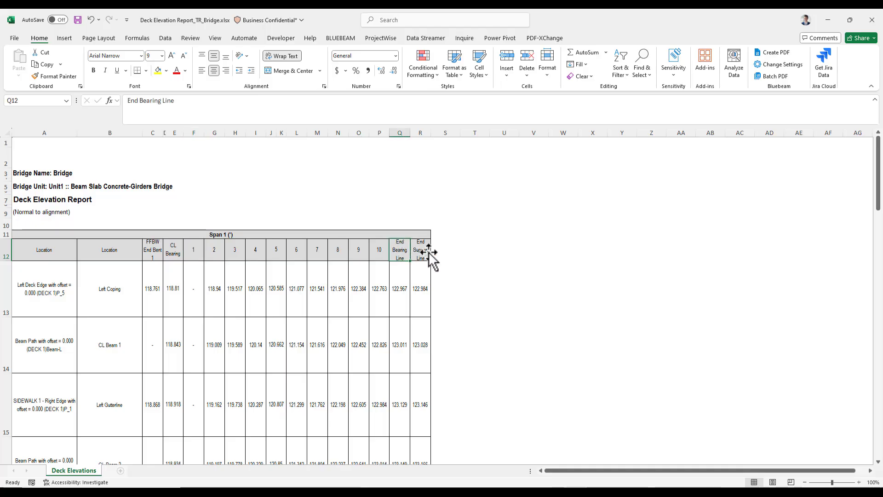
{"action": "key", "text": "ctrl+c"}
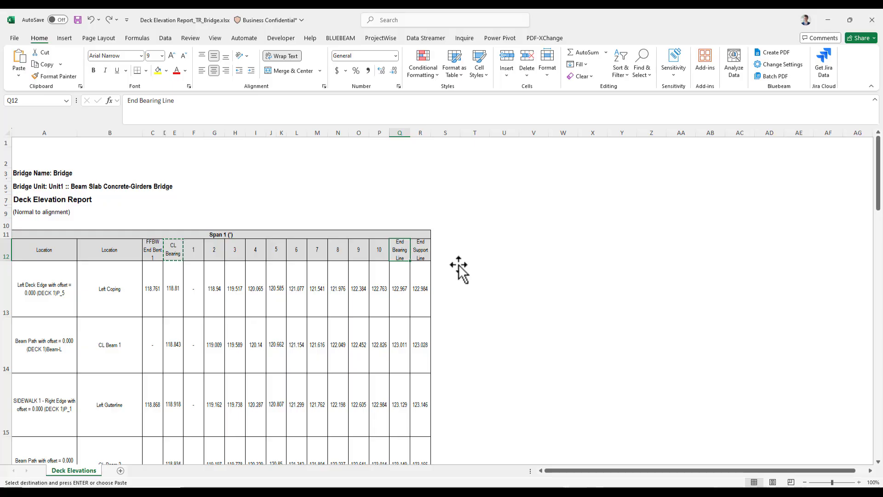
{"action": "type", "text": "CL Bearing"}
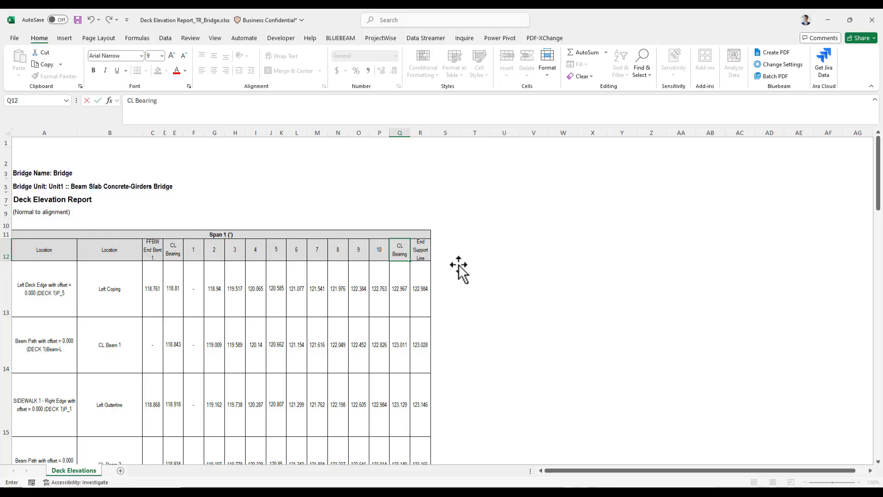
{"action": "key", "text": "Tab"}
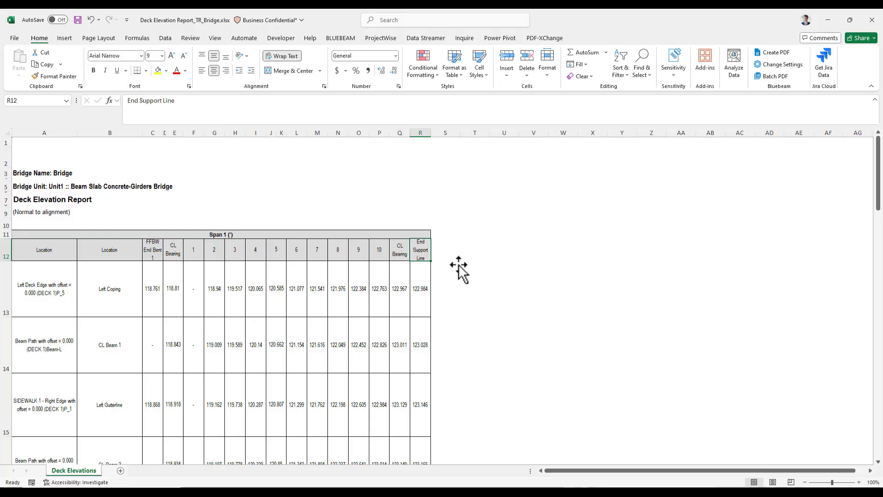
Step: Rename the span 1 End Support Line header to CL Pier 2
{"action": "type", "text": "C"}
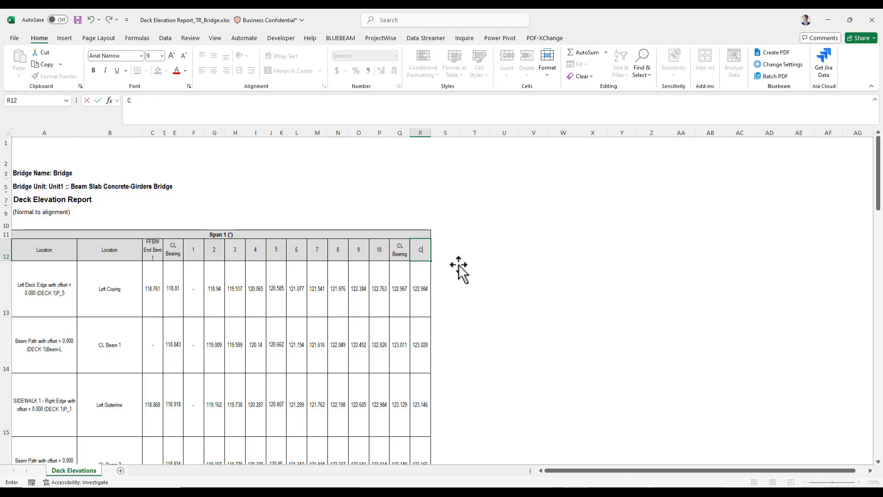
{"action": "type", "text": "L Pier"}
{"action": "key", "text": "ctrl+Return"}
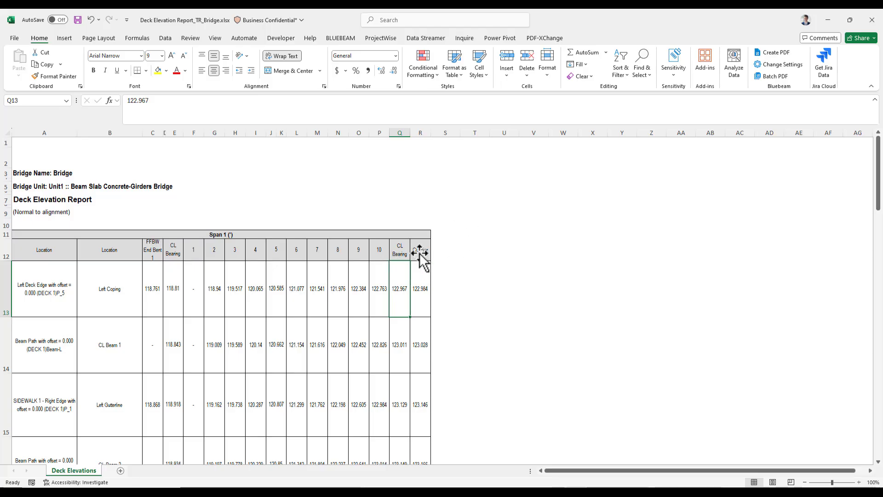
{"action": "key", "text": "F2"}
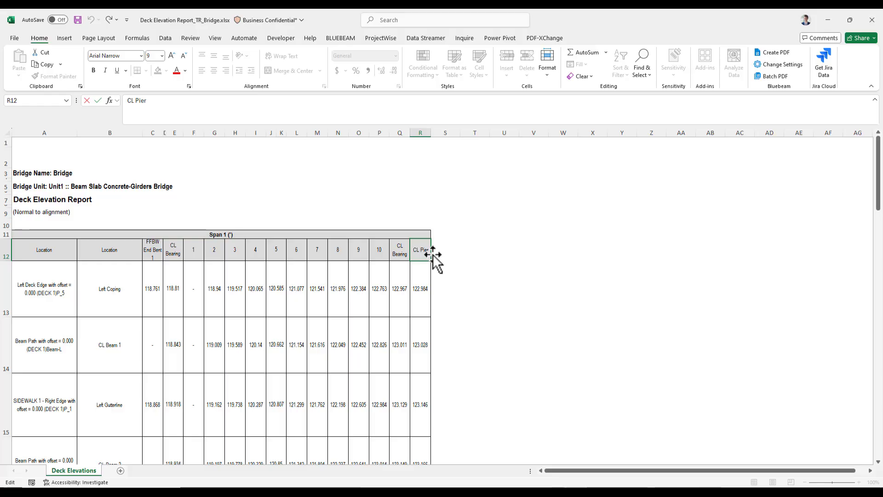
{"action": "type", "text": "2"}
{"action": "left_click", "coordinate": [441, 266]}
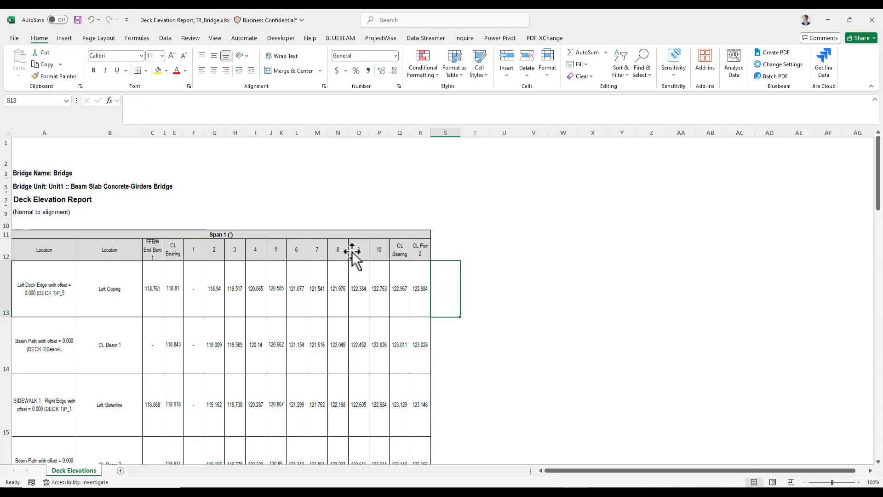
Step: Copy the span 1 header row from the Location column to the last column into the span 2 header row
{"action": "left_click_drag", "start_coordinate": [110, 249], "coordinate": [430, 258]}
{"action": "key", "text": "ctrl+c"}
{"action": "scroll", "coordinate": [262, 233], "scroll_direction": "down", "scroll_amount": 6}
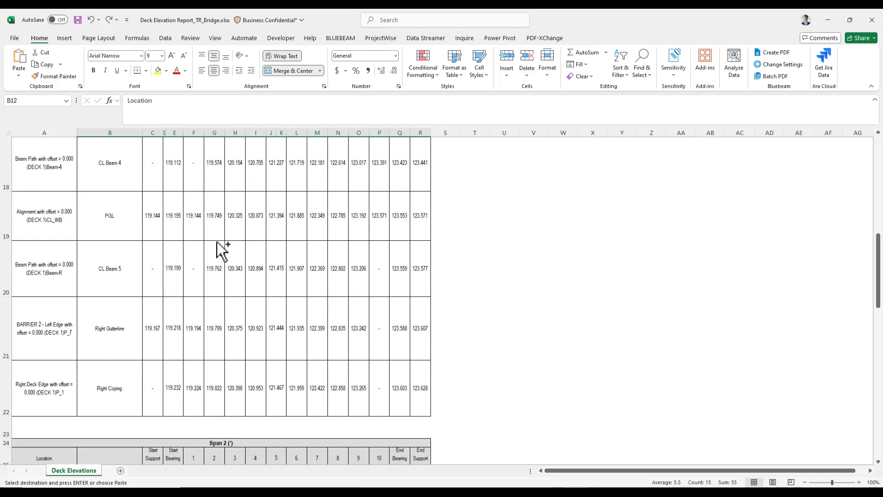
{"action": "left_click", "coordinate": [120, 375]}
{"action": "key", "text": "ctrl+v"}
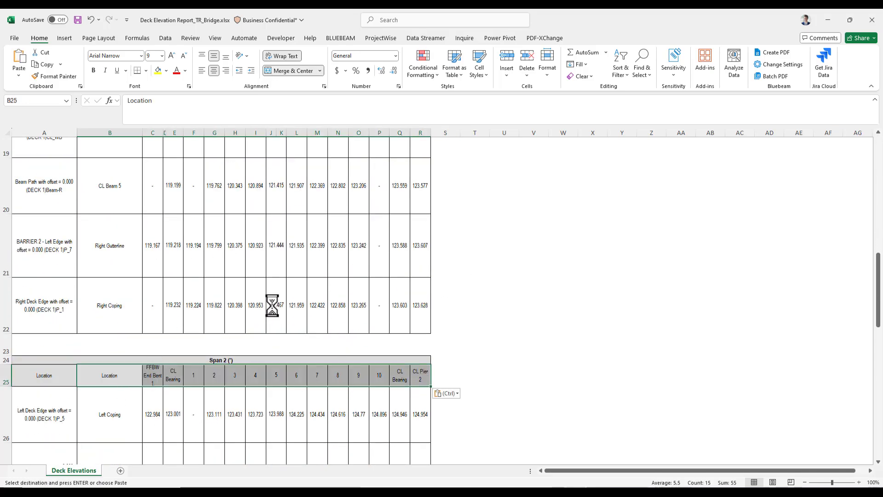
Step: Copy the span 2 FFBW End Bent 1 header into the last header cell of the span 2 table
{"action": "left_click", "coordinate": [156, 372]}
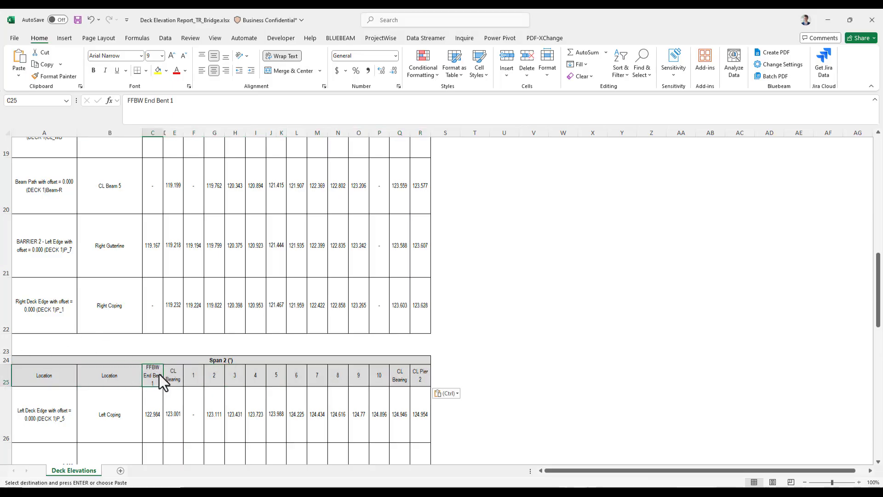
{"action": "key", "text": "ctrl+c"}
{"action": "left_click", "coordinate": [417, 375]}
{"action": "key", "text": "ctrl+v"}
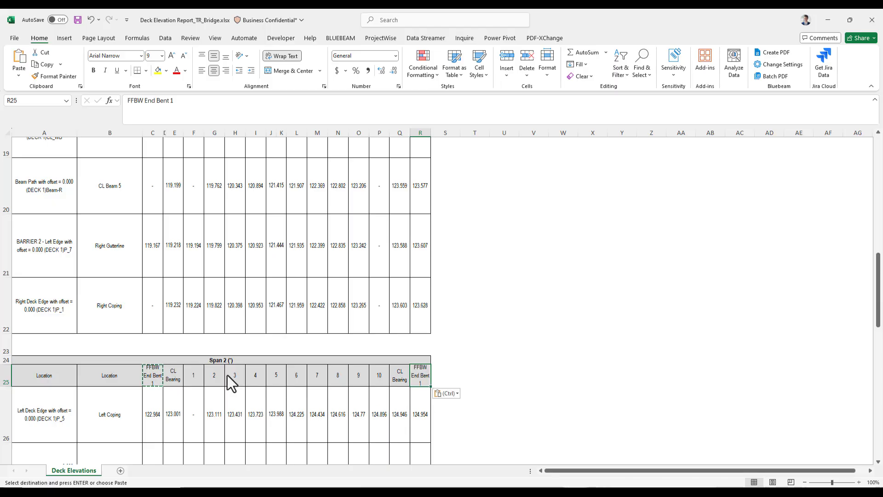
Step: Rename the first station header of the span 2 table to CL Pier 2
{"action": "left_click", "coordinate": [153, 374]}
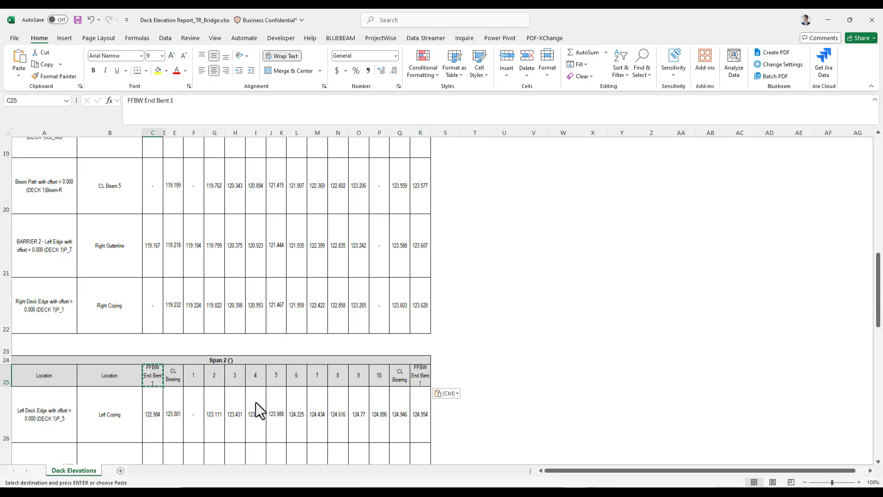
{"action": "type", "text": "CL"}
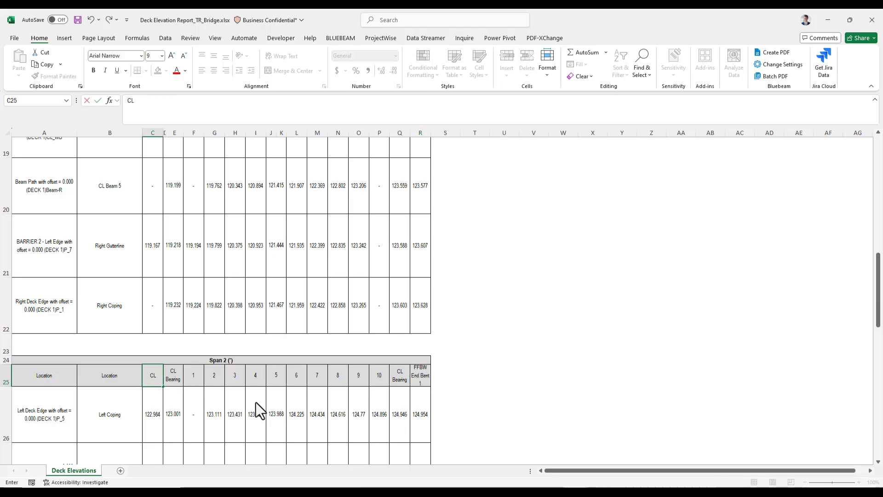
{"action": "type", "text": " Pier"}
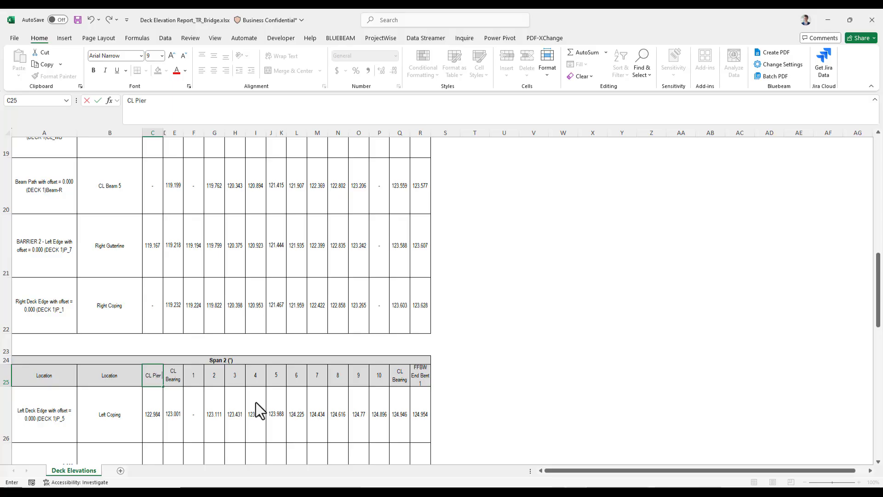
{"action": "type", "text": " 2"}
{"action": "key", "text": "Return"}
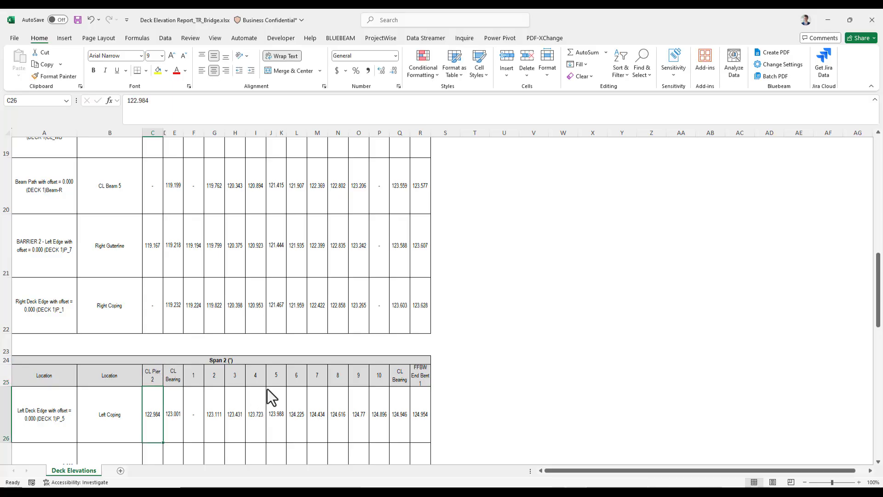
Step: Change the span 2 last column header to FFBW End Bent 3
{"action": "left_click", "coordinate": [421, 384]}
{"action": "double_click", "coordinate": [422, 385]}
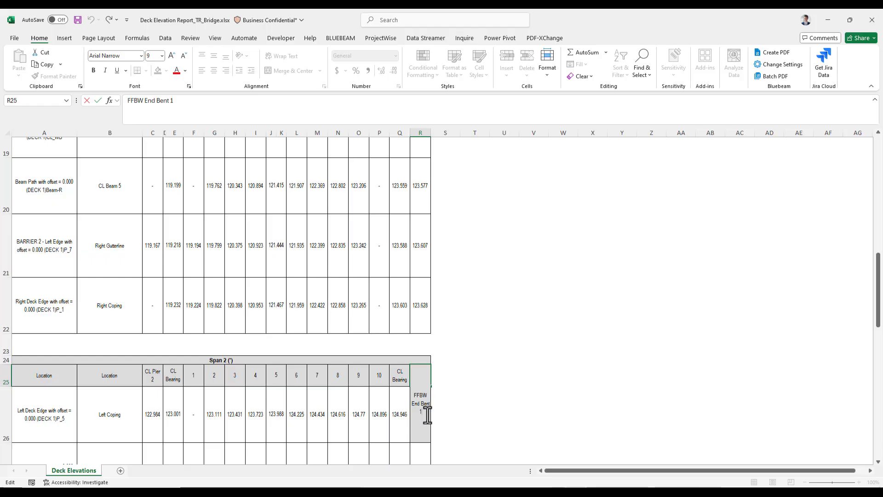
{"action": "key", "text": "BackSpace"}
{"action": "type", "text": "3"}
{"action": "key", "text": "Return"}
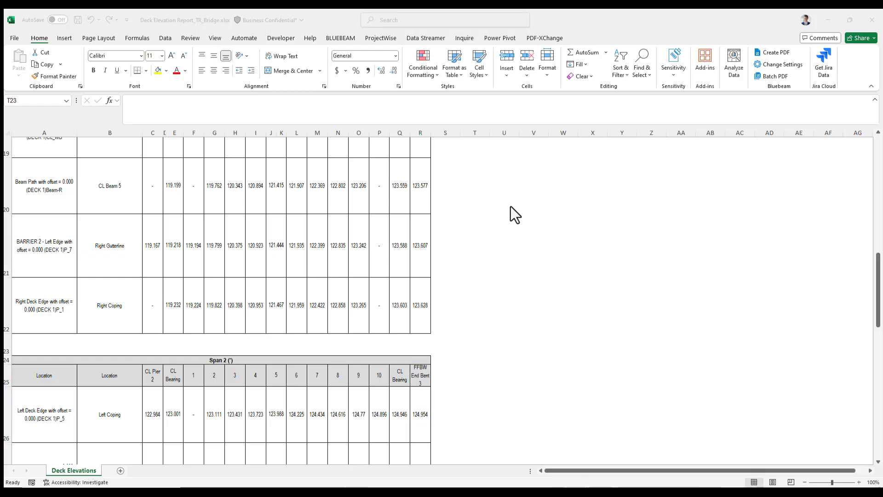
Step: Save the workbook and close Excel
{"action": "left_click", "coordinate": [341, 20]}
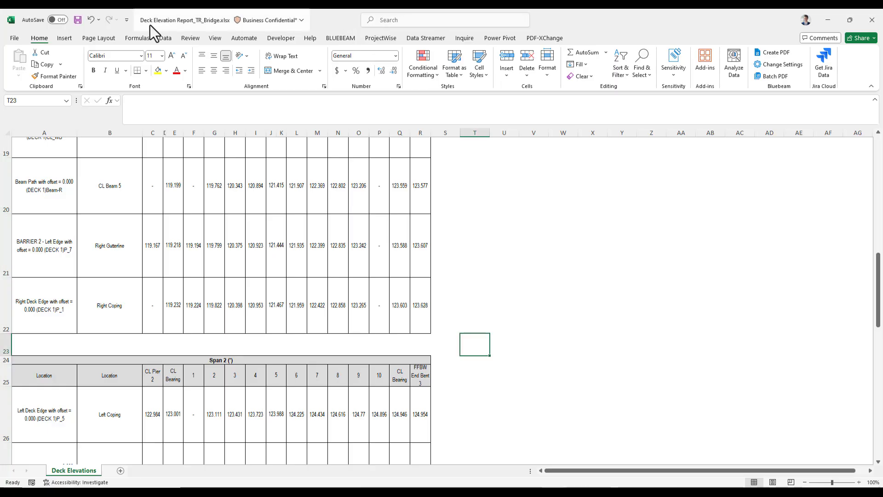
{"action": "left_click", "coordinate": [77, 20]}
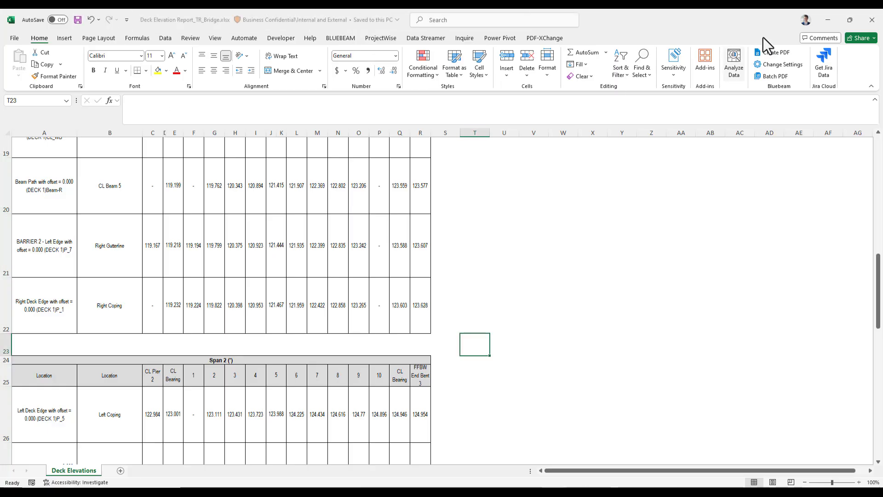
{"action": "left_click", "coordinate": [871, 19]}
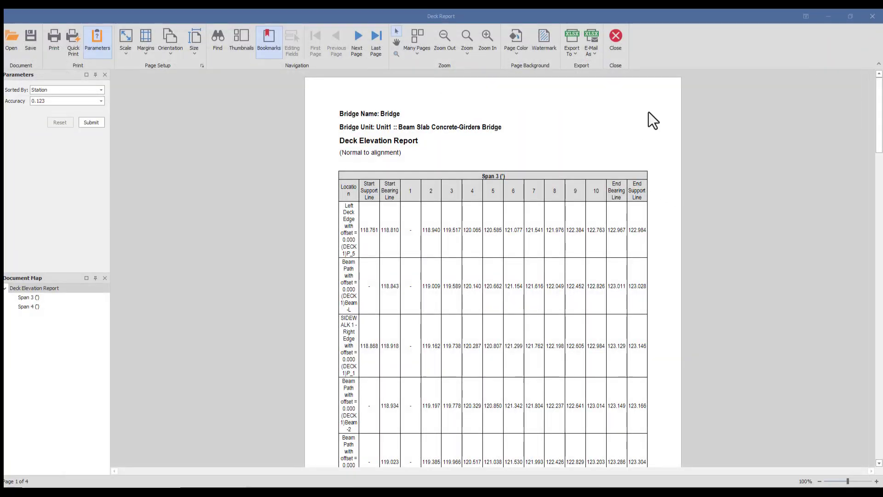
Step: Close the deck report viewer and save and close the Deck Elevation report settings
{"action": "left_click", "coordinate": [873, 16]}
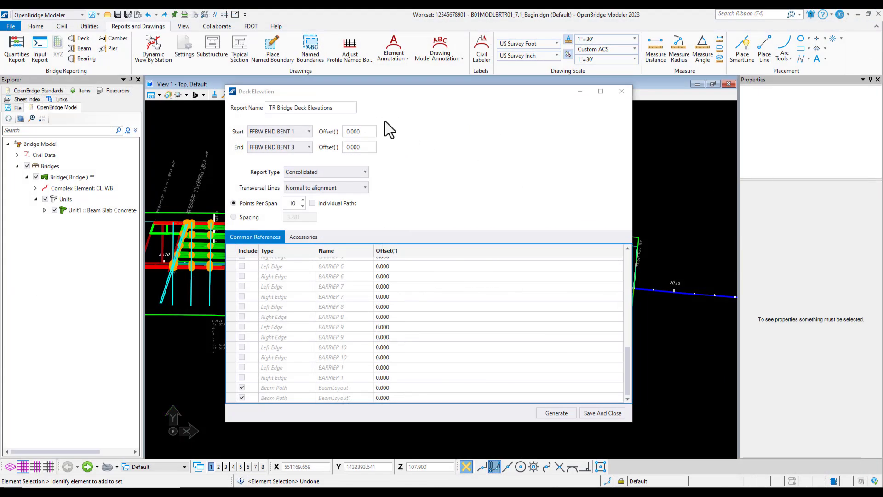
{"action": "left_click", "coordinate": [598, 413]}
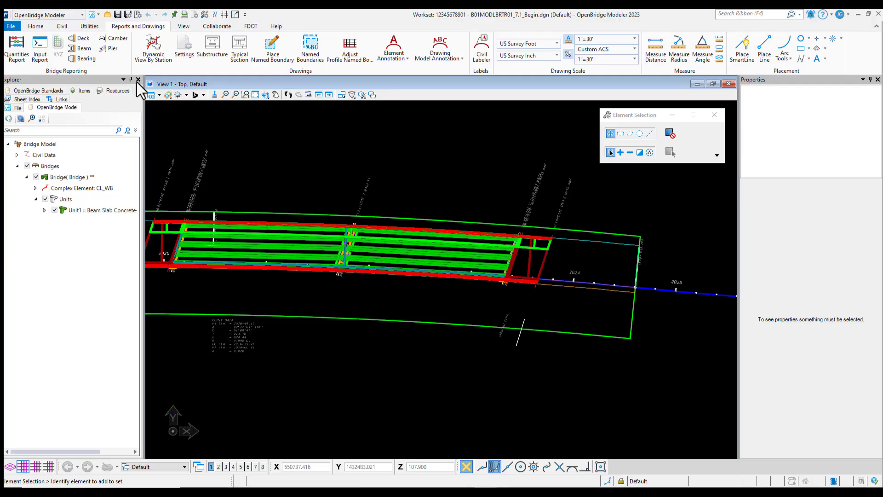
Step: Start the Horizontal Geometry Report from the civil geometry reports
{"action": "left_click", "coordinate": [62, 26]}
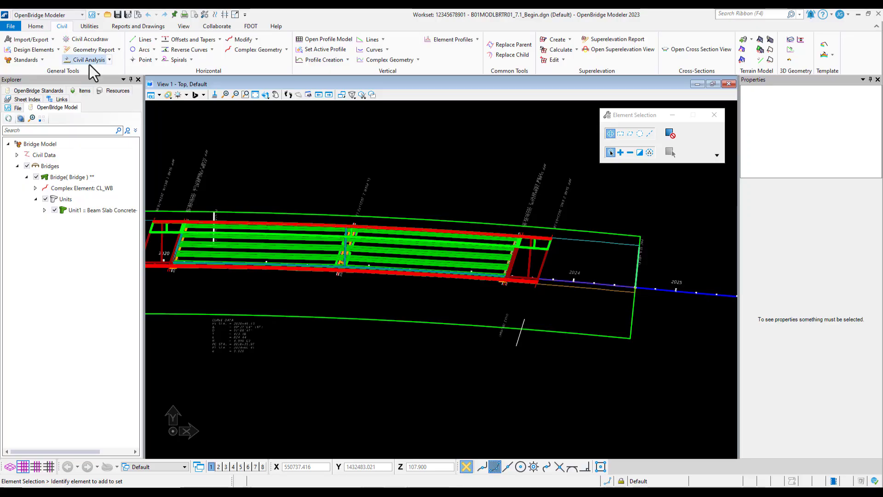
{"action": "left_click", "coordinate": [118, 50]}
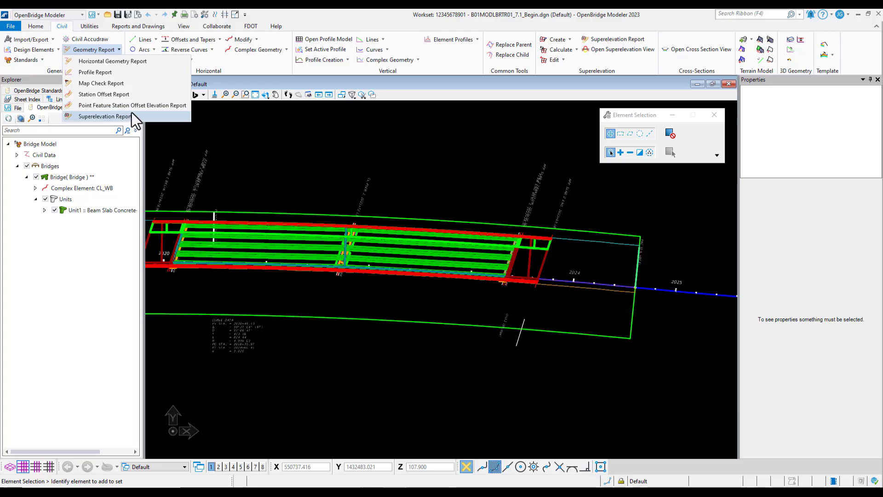
{"action": "left_click", "coordinate": [117, 63]}
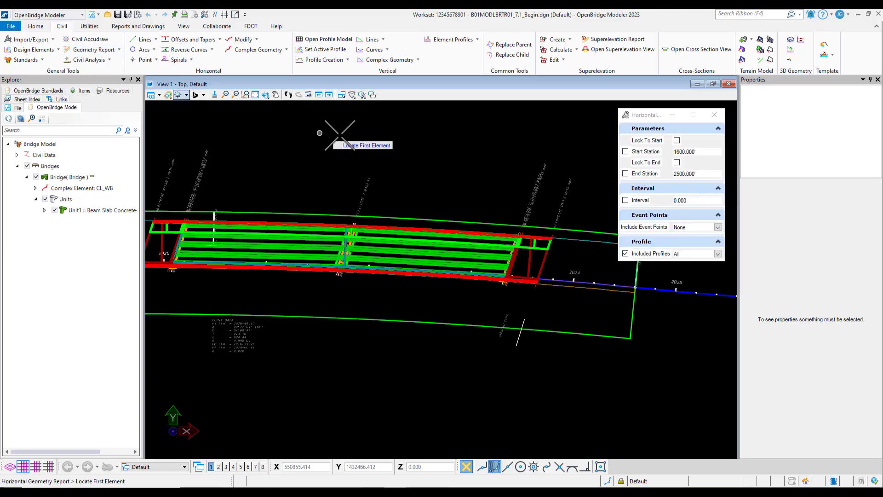
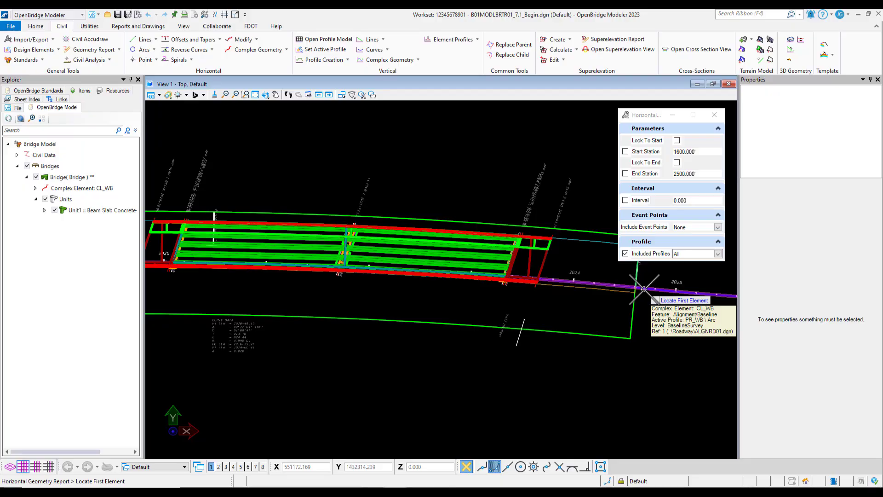
Step: Run the Horizontal Geometry Report on the CL_WB alignment, picking start and end stations at the bridge ends and accepting the default interval, event points and profiles
{"action": "left_click", "coordinate": [644, 289]}
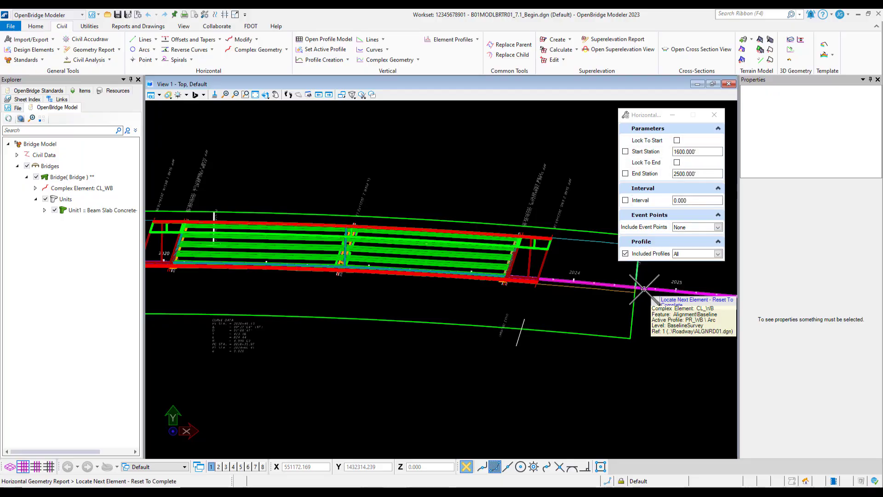
{"action": "right_click", "coordinate": [407, 296]}
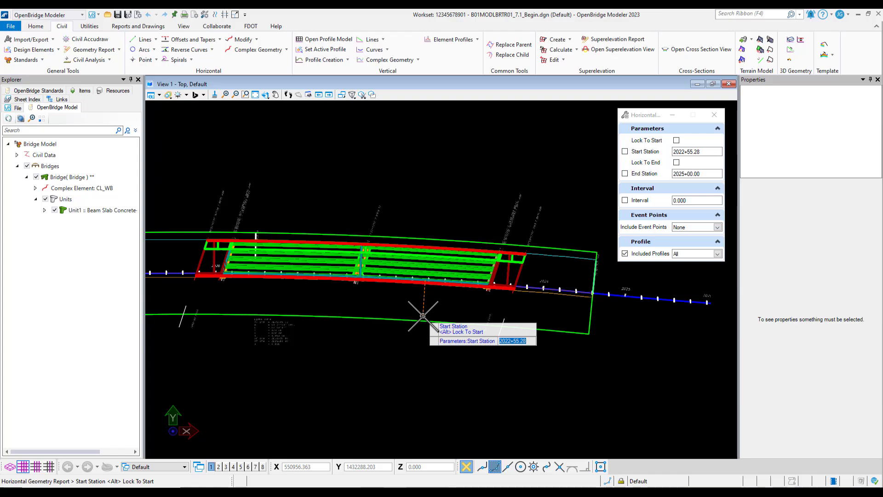
{"action": "scroll", "coordinate": [423, 316], "scroll_direction": "down", "scroll_amount": 1}
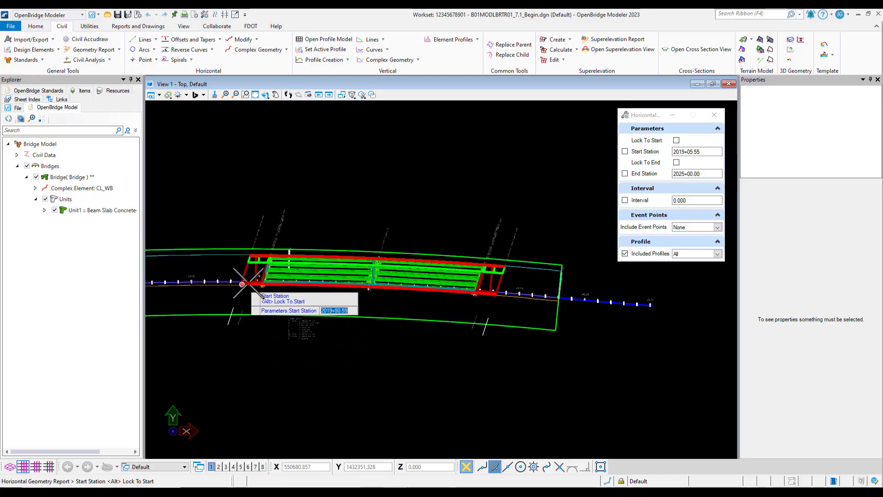
{"action": "left_click", "coordinate": [189, 363]}
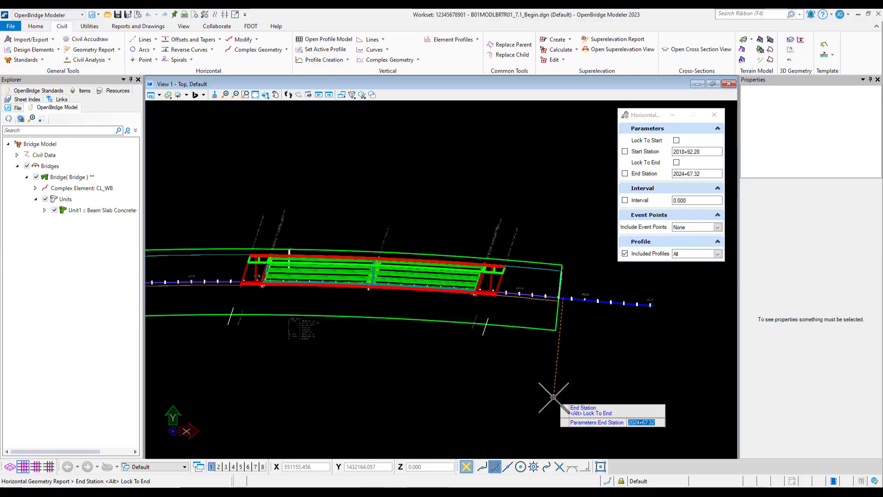
{"action": "left_click", "coordinate": [553, 397]}
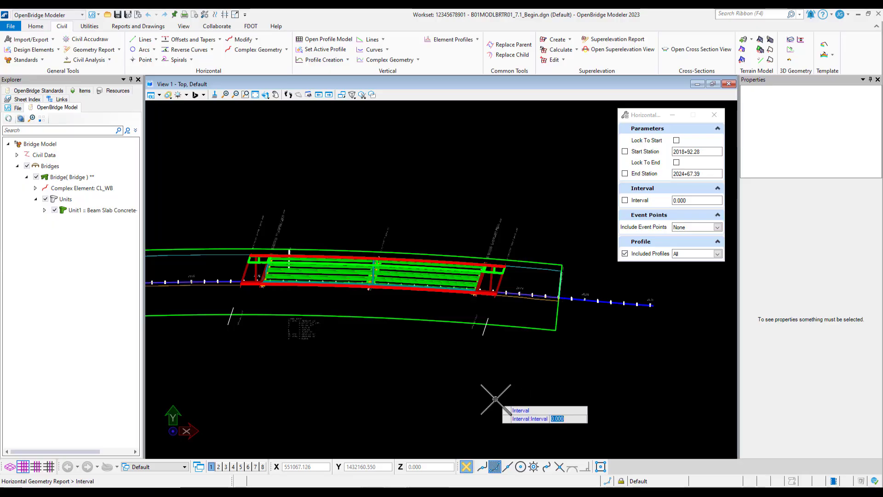
{"action": "left_click", "coordinate": [406, 365]}
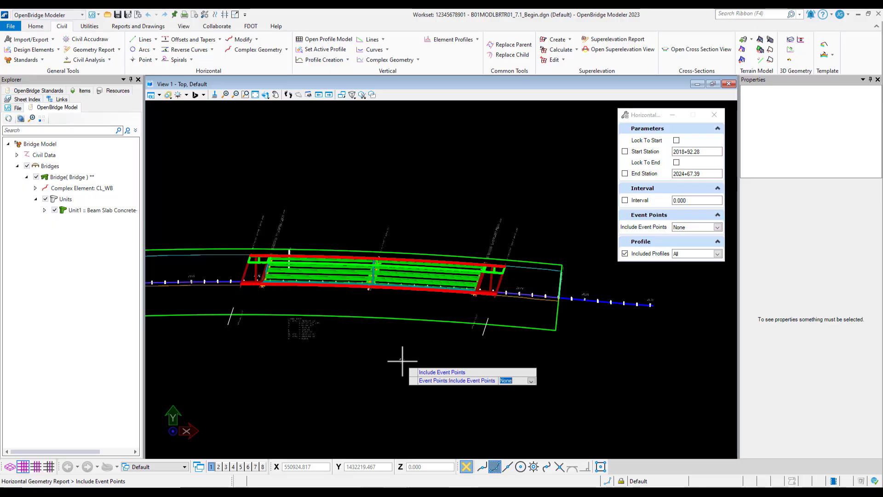
{"action": "left_click", "coordinate": [403, 361]}
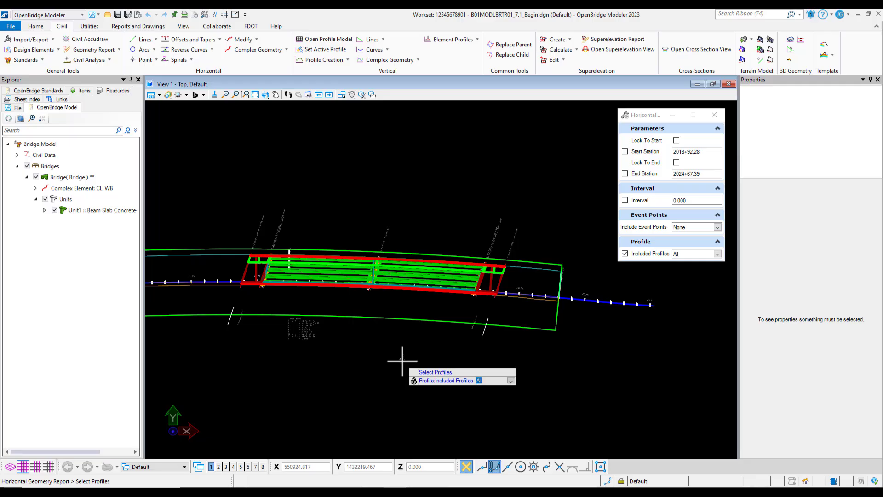
{"action": "left_click", "coordinate": [403, 361]}
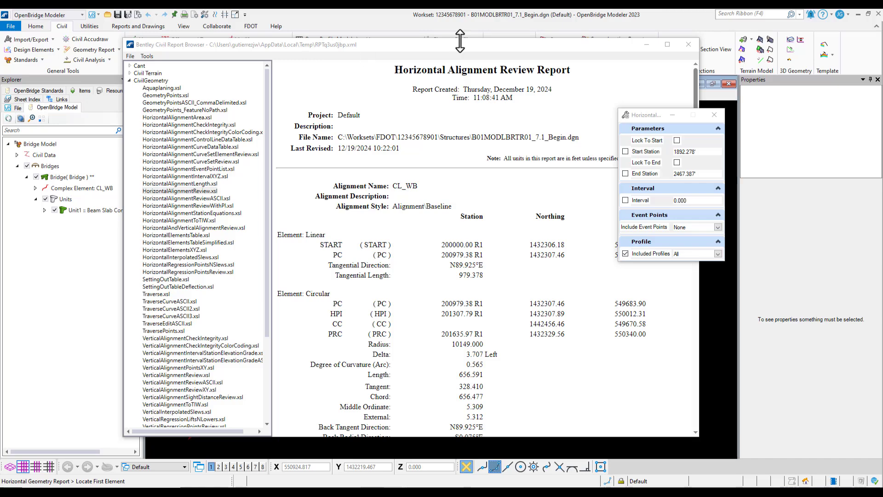
Step: Review the Horizontal Alignment Review Report and the list of available CivilGeometry stylesheets
{"action": "left_click", "coordinate": [648, 115]}
{"action": "left_click_drag", "start_coordinate": [648, 115], "coordinate": [759, 109]}
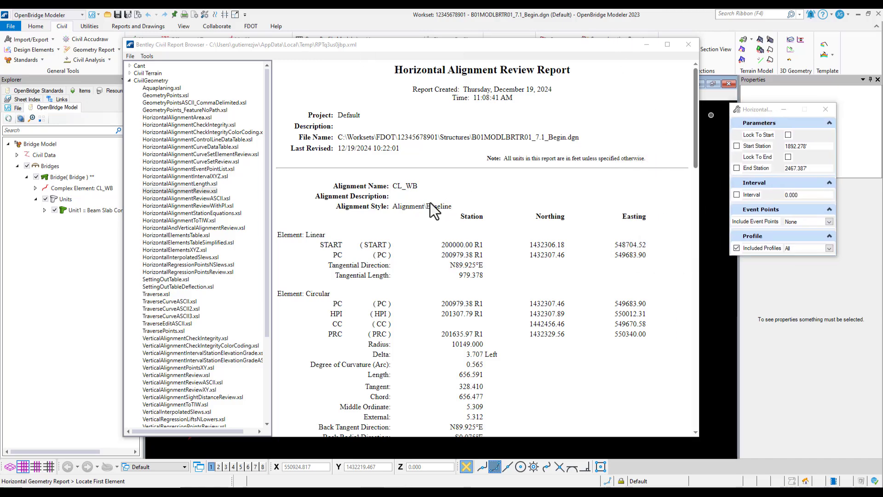
{"action": "scroll", "coordinate": [430, 202], "scroll_direction": "down", "scroll_amount": 1}
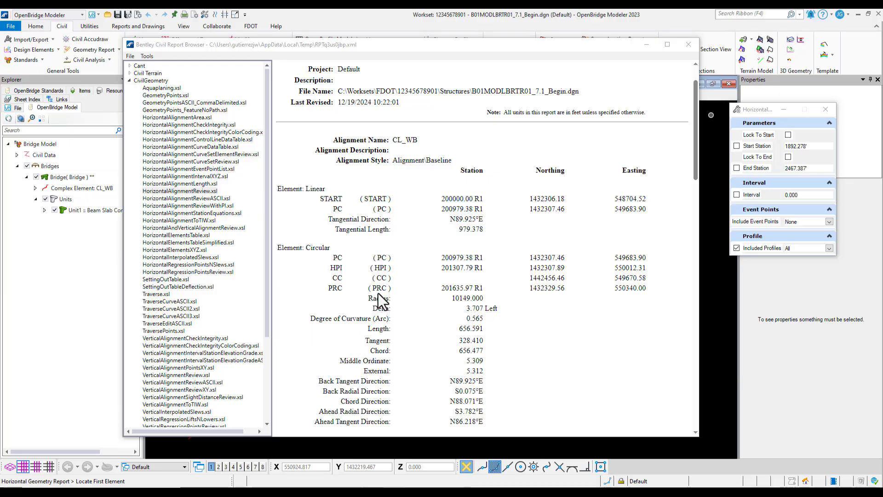
{"action": "scroll", "coordinate": [377, 292], "scroll_direction": "down", "scroll_amount": 5}
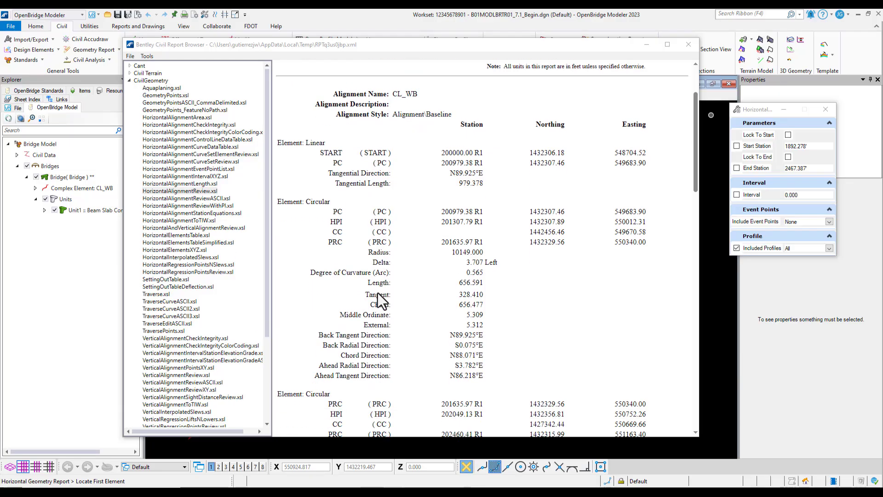
{"action": "scroll", "coordinate": [377, 292], "scroll_direction": "down", "scroll_amount": 3}
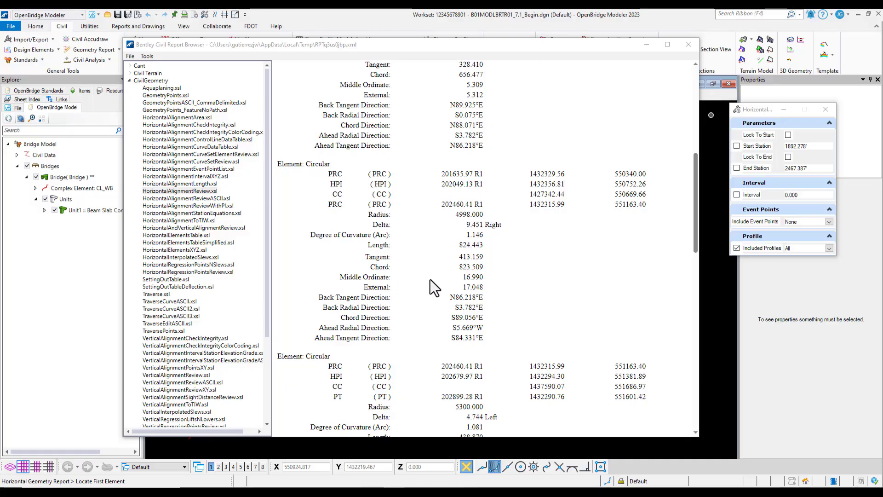
{"action": "scroll", "coordinate": [430, 280], "scroll_direction": "up", "scroll_amount": 7}
{"action": "scroll", "coordinate": [430, 280], "scroll_direction": "up", "scroll_amount": 3}
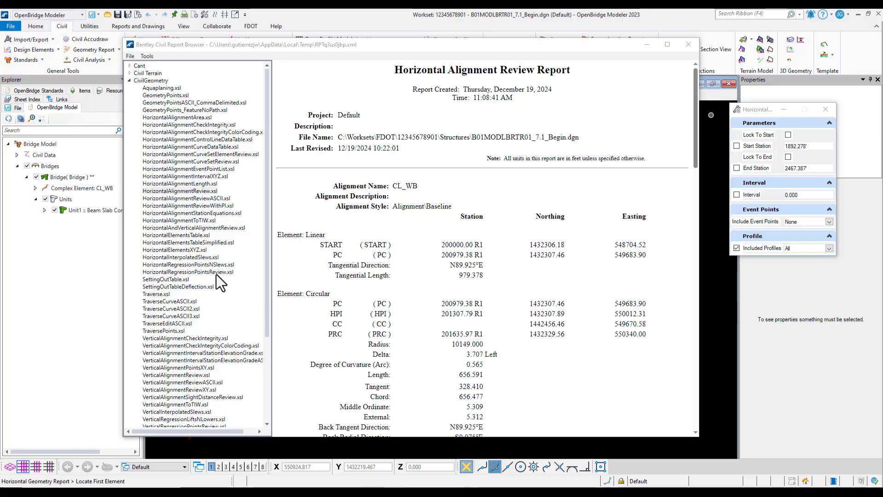
{"action": "scroll", "coordinate": [214, 350], "scroll_direction": "down", "scroll_amount": 3}
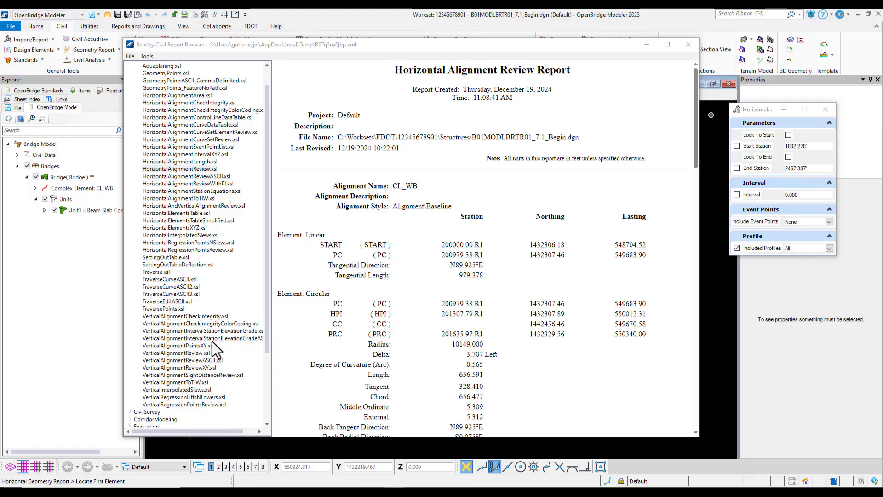
{"action": "scroll", "coordinate": [211, 344], "scroll_direction": "up", "scroll_amount": 2}
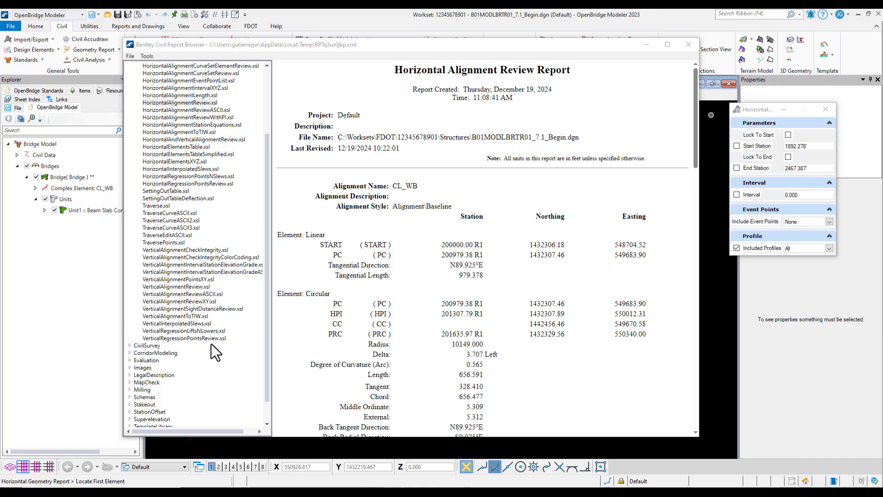
{"action": "scroll", "coordinate": [208, 317], "scroll_direction": "up", "scroll_amount": 1}
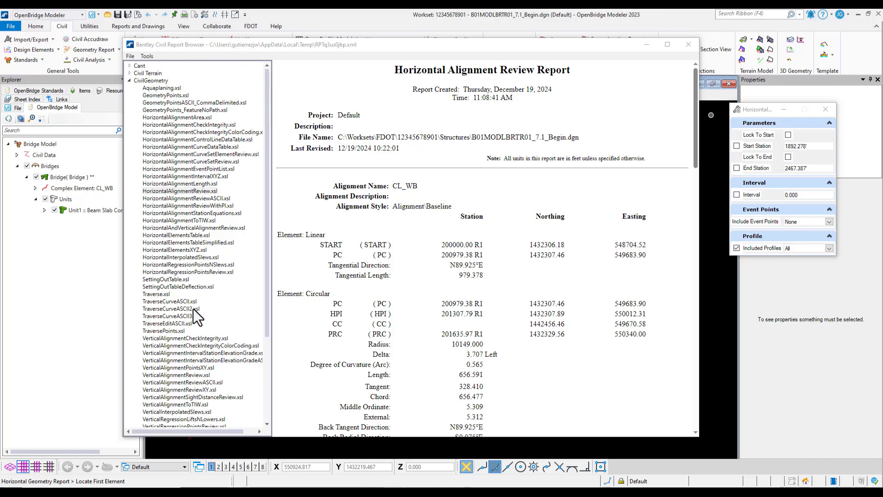
Step: Switch the report to the VerticalAlignmentReview.xsl stylesheet and review the vertical alignment results
{"action": "left_click", "coordinate": [186, 376]}
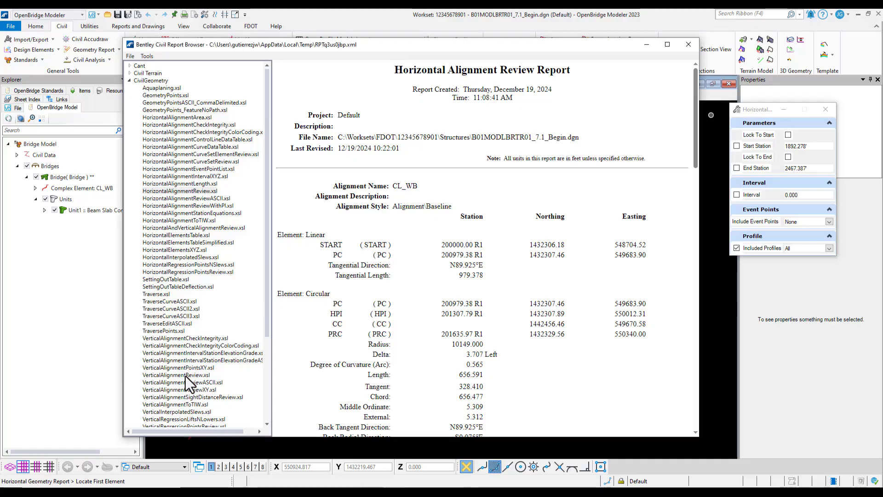
{"action": "left_click", "coordinate": [185, 376]}
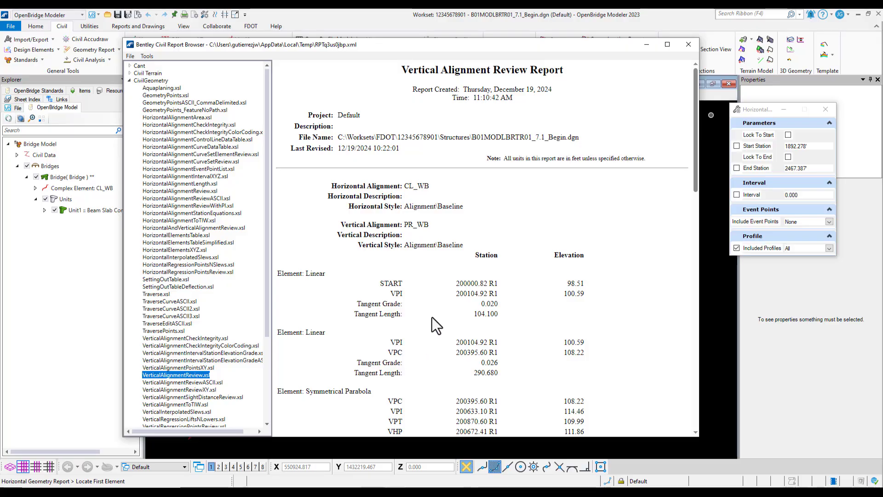
{"action": "scroll", "coordinate": [448, 247], "scroll_direction": "down", "scroll_amount": 4}
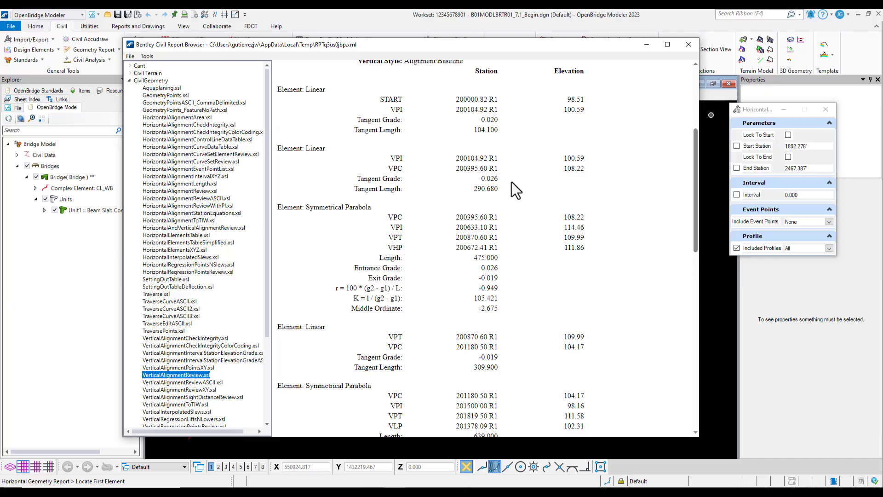
{"action": "scroll", "coordinate": [461, 235], "scroll_direction": "down", "scroll_amount": 3}
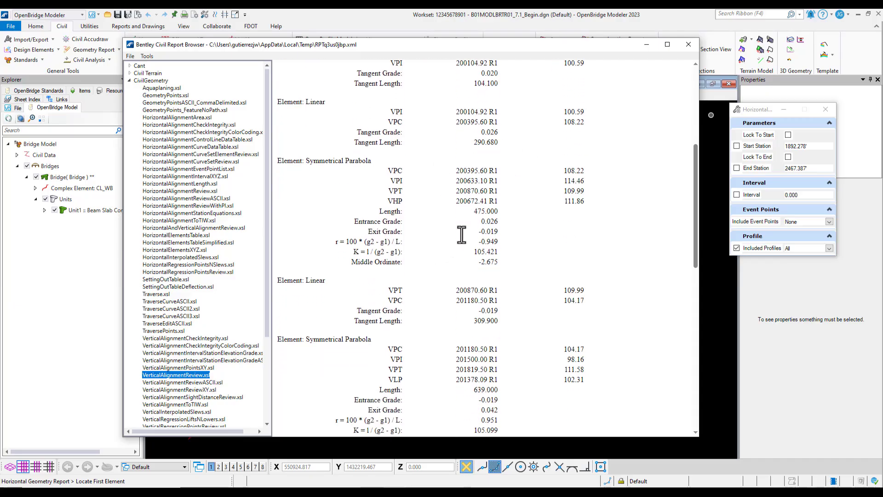
{"action": "scroll", "coordinate": [462, 234], "scroll_direction": "down", "scroll_amount": 4}
{"action": "scroll", "coordinate": [461, 235], "scroll_direction": "up", "scroll_amount": 8}
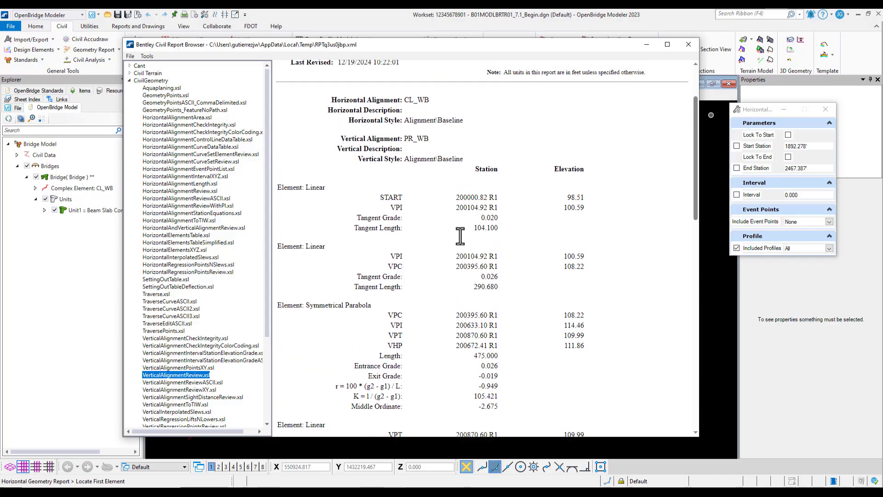
{"action": "scroll", "coordinate": [461, 235], "scroll_direction": "up", "scroll_amount": 3}
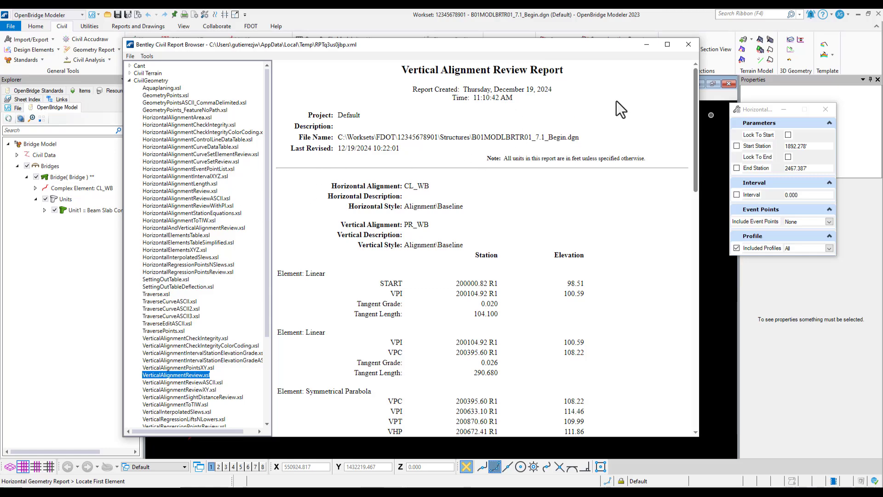
Step: Close the civil report browser
{"action": "left_click", "coordinate": [130, 56]}
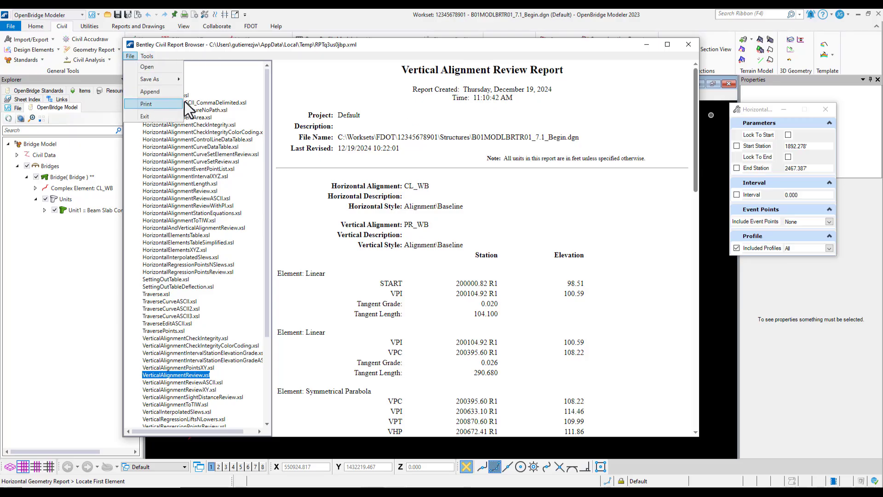
{"action": "left_click", "coordinate": [375, 46]}
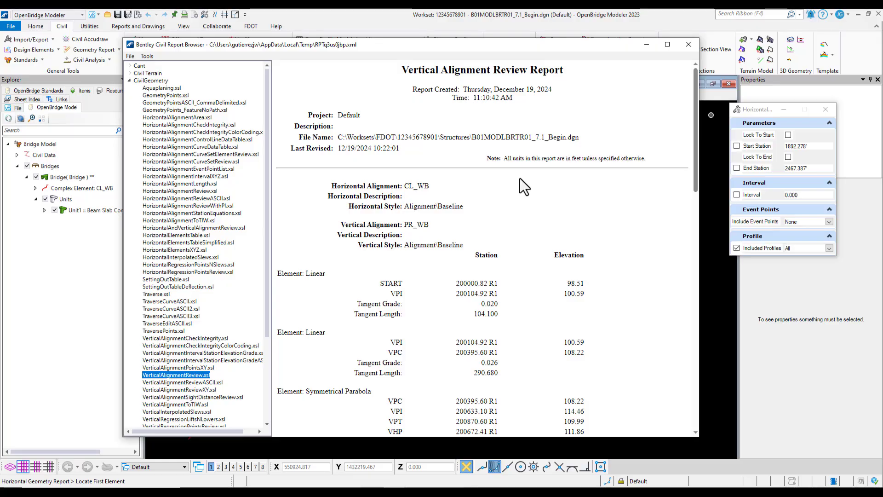
{"action": "left_click", "coordinate": [688, 45]}
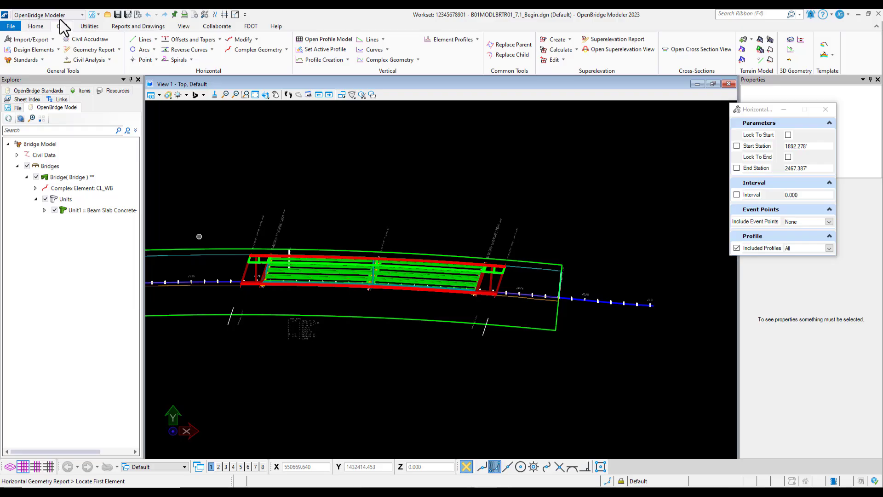
Step: Open the bridge Input Report, set Selected Bridge and Selected Unit to All, confirm the report options, and submit it
{"action": "left_click", "coordinate": [133, 26]}
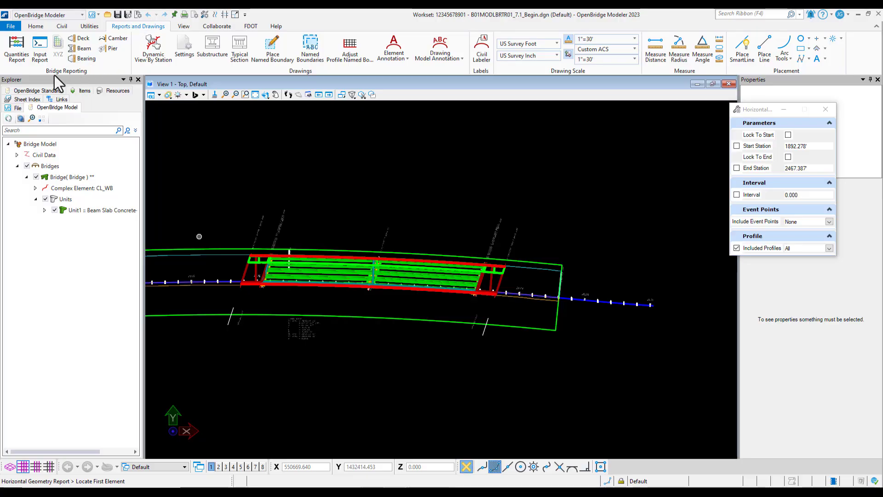
{"action": "left_click", "coordinate": [39, 54]}
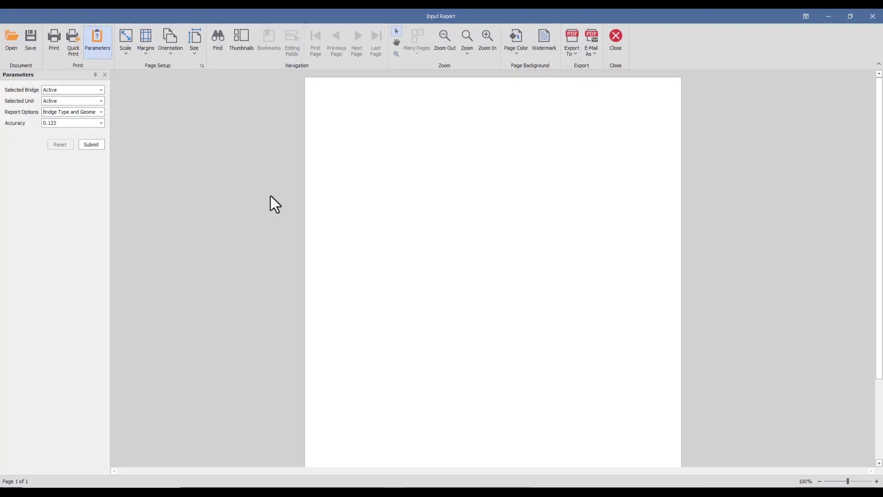
{"action": "left_click", "coordinate": [101, 91]}
{"action": "left_click", "coordinate": [54, 107]}
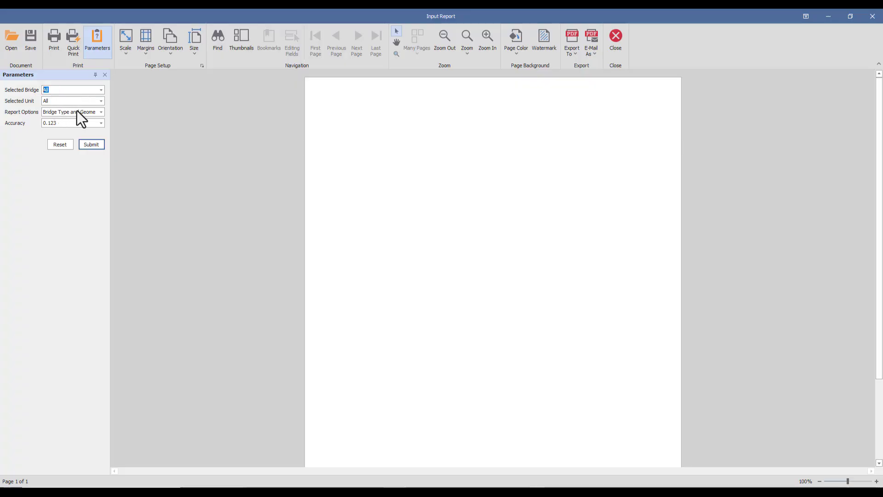
{"action": "left_click", "coordinate": [101, 112]}
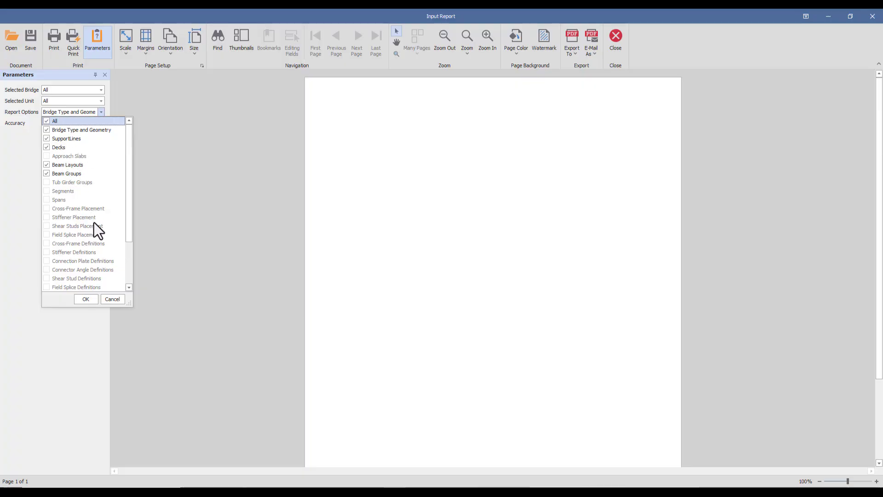
{"action": "scroll", "coordinate": [94, 219], "scroll_direction": "down", "scroll_amount": 3}
{"action": "scroll", "coordinate": [95, 217], "scroll_direction": "up", "scroll_amount": 3}
{"action": "left_click", "coordinate": [46, 121]}
{"action": "left_click", "coordinate": [83, 299]}
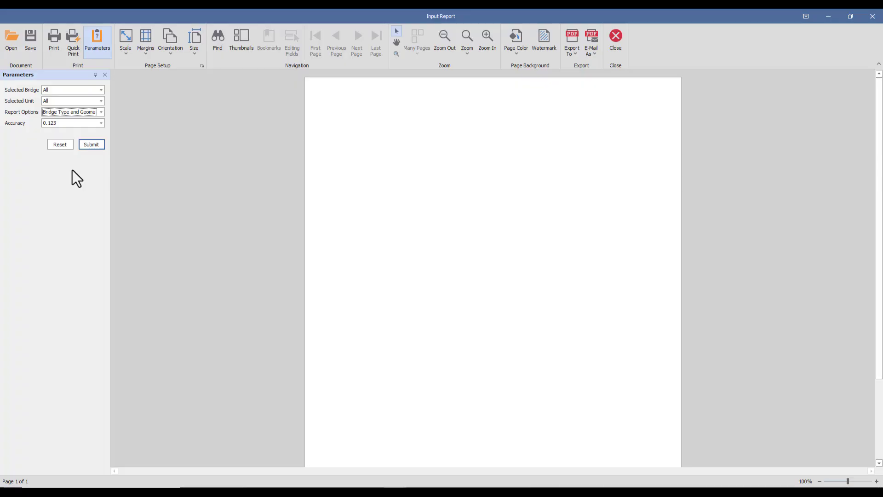
{"action": "left_click", "coordinate": [93, 147]}
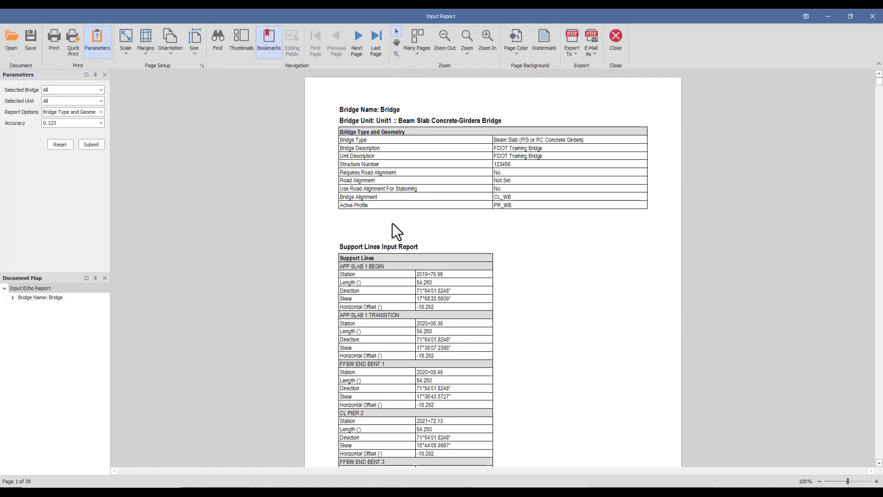
Step: Review the input report's bridge type, support line and deck tables
{"action": "scroll", "coordinate": [498, 219], "scroll_direction": "down", "scroll_amount": 1}
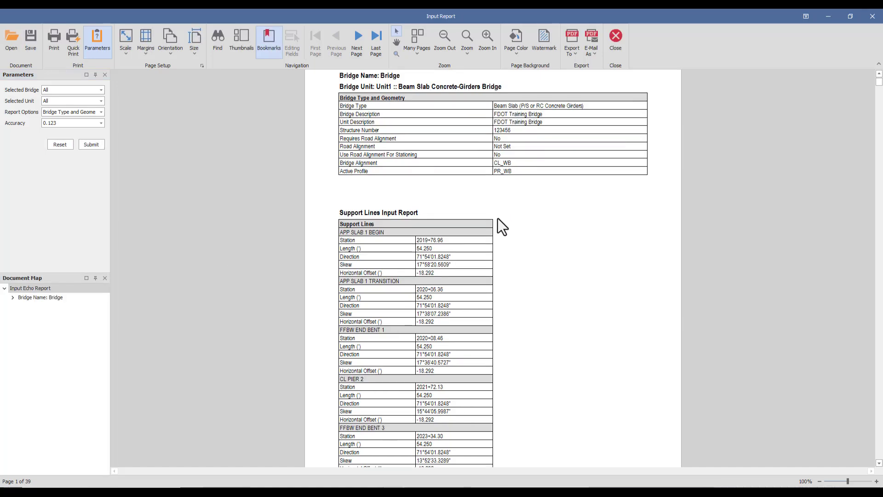
{"action": "scroll", "coordinate": [498, 219], "scroll_direction": "down", "scroll_amount": 1}
{"action": "scroll", "coordinate": [498, 219], "scroll_direction": "up", "scroll_amount": 1}
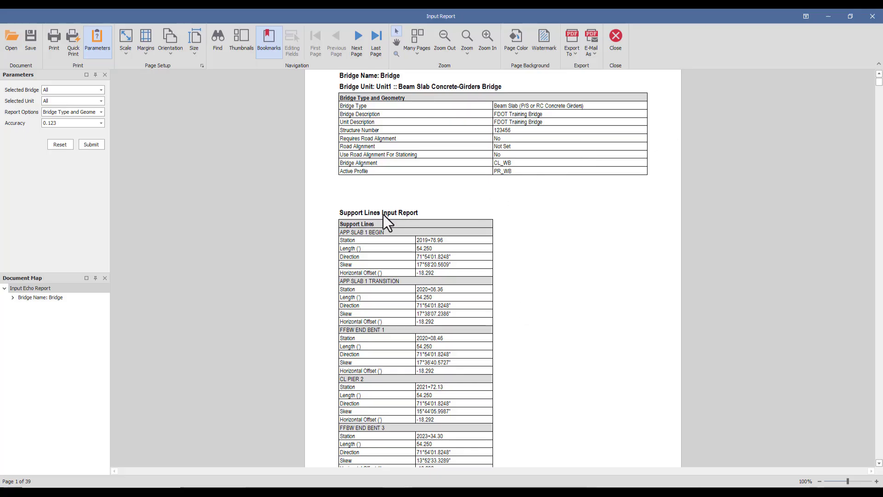
{"action": "scroll", "coordinate": [419, 245], "scroll_direction": "down", "scroll_amount": 1}
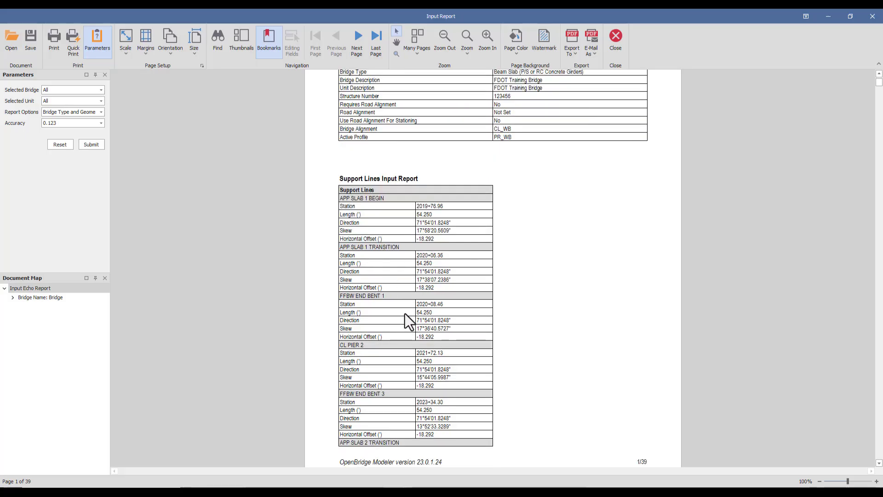
{"action": "scroll", "coordinate": [456, 297], "scroll_direction": "down", "scroll_amount": 10}
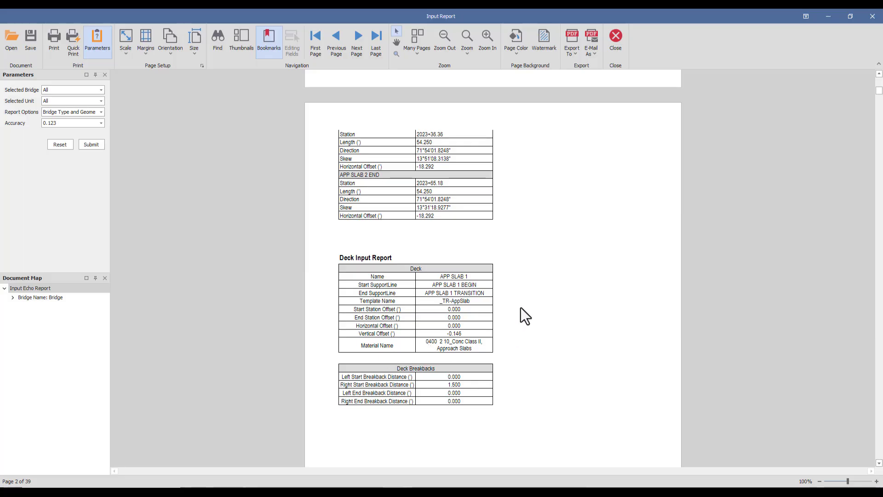
Step: Scroll through the input report's deck, deck breakback and variable constraint tables, then return to the first page
{"action": "scroll", "coordinate": [526, 278], "scroll_direction": "down", "scroll_amount": 10}
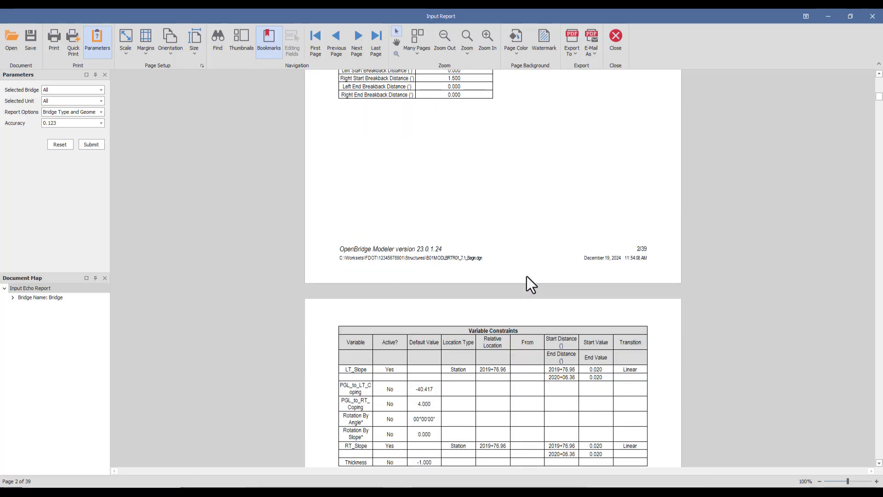
{"action": "scroll", "coordinate": [526, 276], "scroll_direction": "down", "scroll_amount": 1}
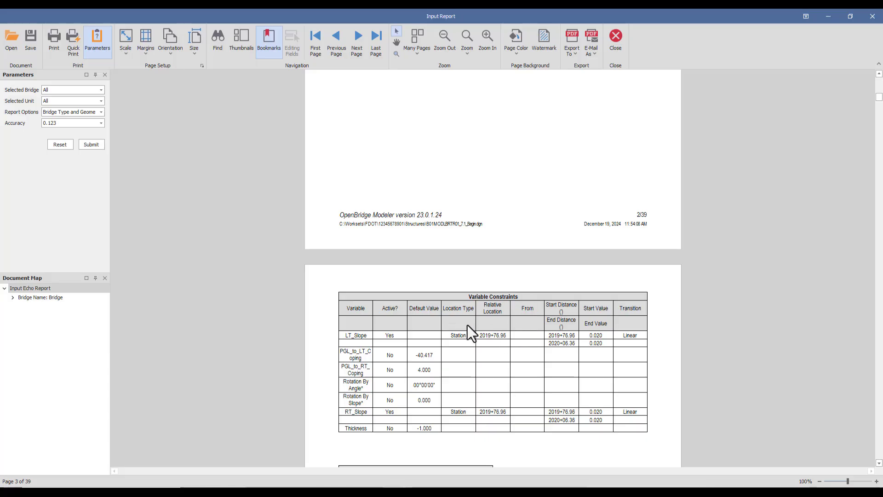
{"action": "scroll", "coordinate": [434, 341], "scroll_direction": "up", "scroll_amount": 2}
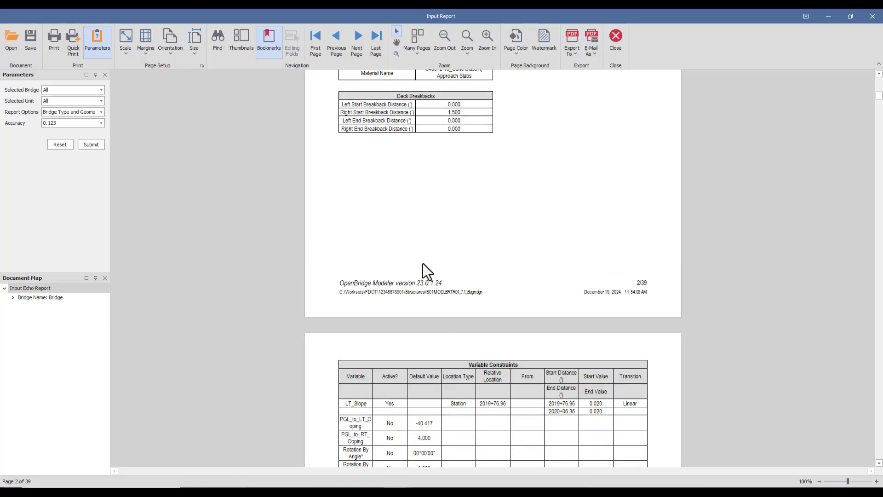
{"action": "scroll", "coordinate": [415, 339], "scroll_direction": "down", "scroll_amount": 4}
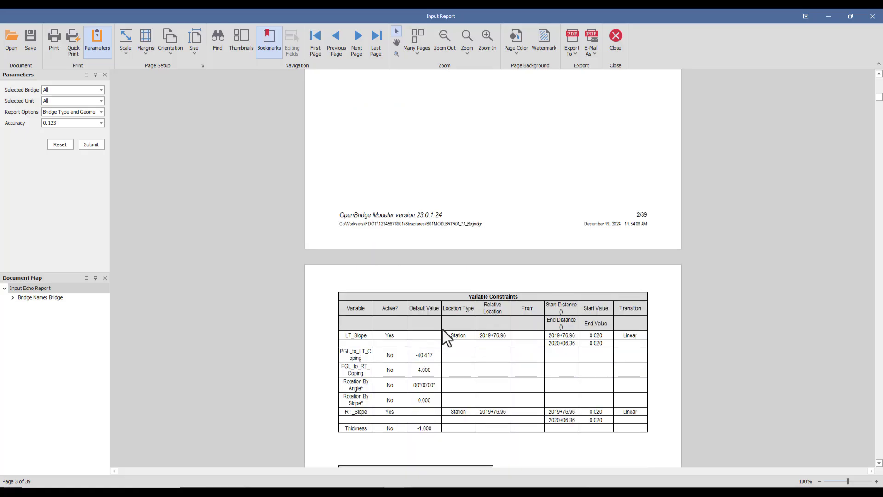
{"action": "scroll", "coordinate": [511, 295], "scroll_direction": "down", "scroll_amount": 1}
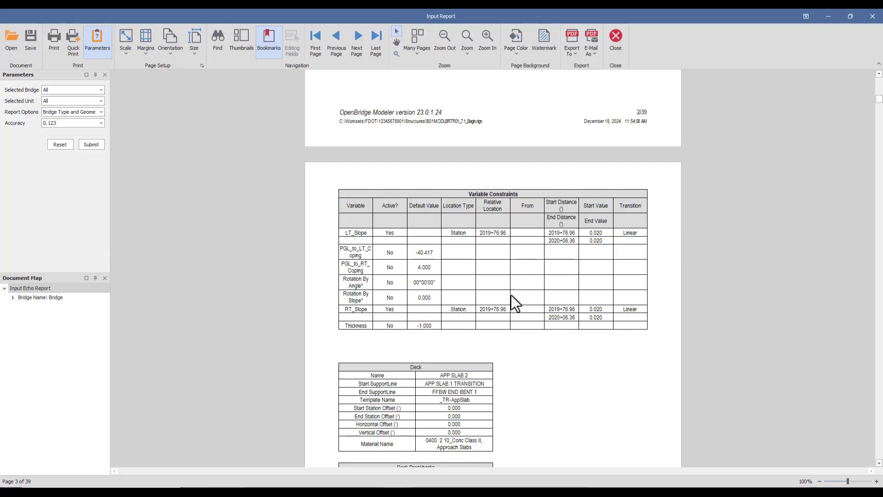
{"action": "scroll", "coordinate": [511, 295], "scroll_direction": "down", "scroll_amount": 1}
{"action": "scroll", "coordinate": [512, 295], "scroll_direction": "down", "scroll_amount": 18}
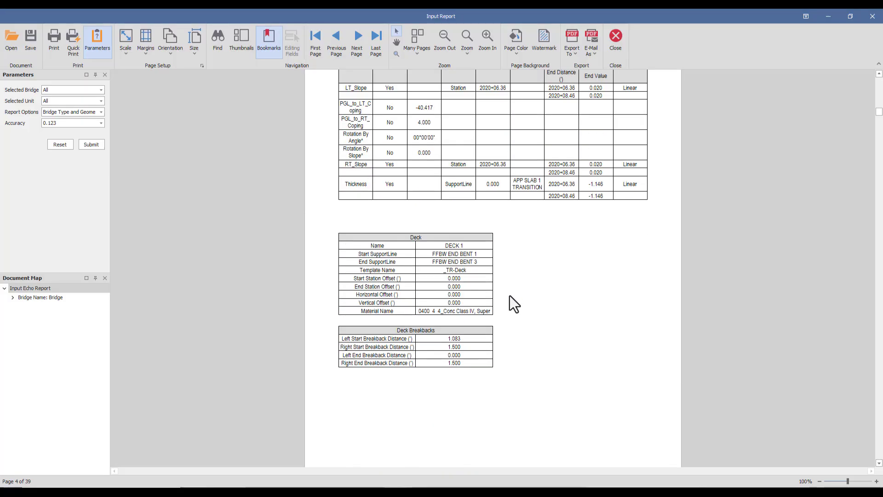
{"action": "scroll", "coordinate": [510, 296], "scroll_direction": "down", "scroll_amount": 5}
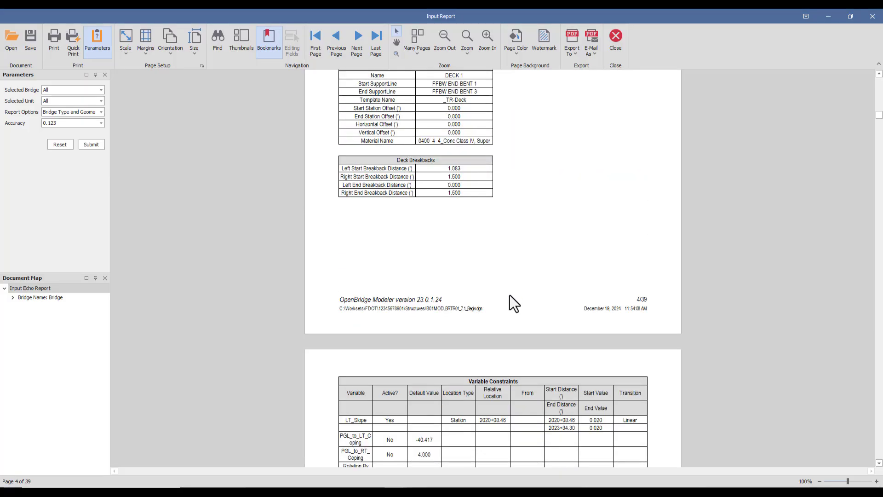
{"action": "scroll", "coordinate": [509, 295], "scroll_direction": "down", "scroll_amount": 1}
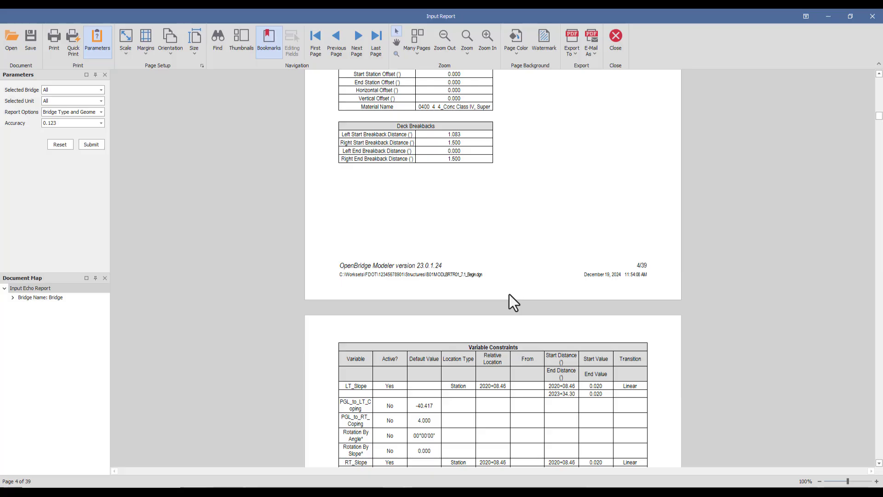
{"action": "scroll", "coordinate": [509, 294], "scroll_direction": "down", "scroll_amount": 3}
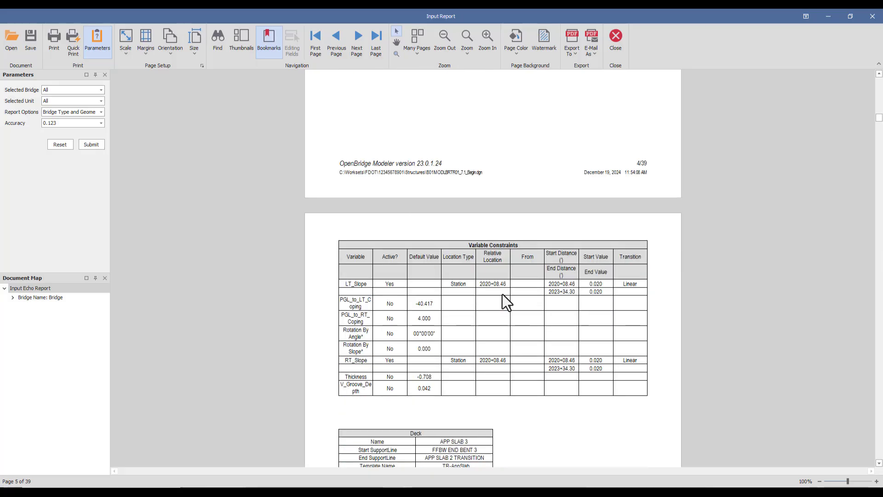
{"action": "scroll", "coordinate": [502, 294], "scroll_direction": "down", "scroll_amount": 1}
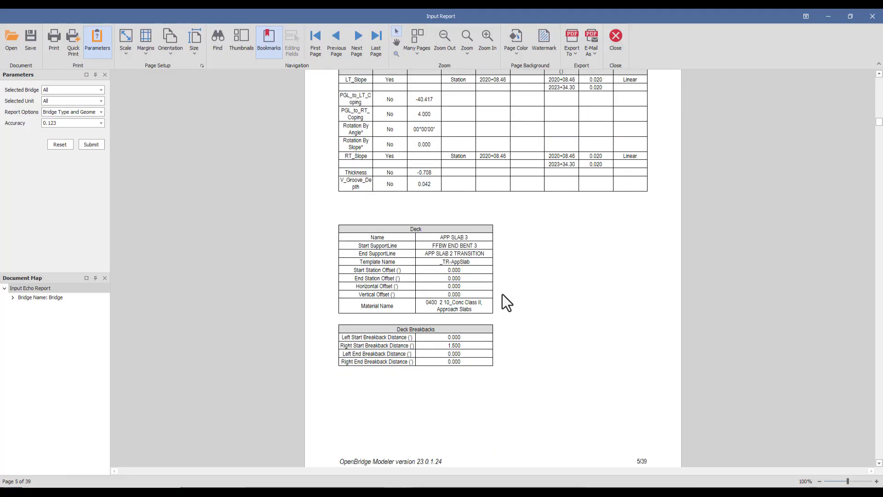
{"action": "scroll", "coordinate": [503, 294], "scroll_direction": "down", "scroll_amount": 3}
{"action": "scroll", "coordinate": [506, 293], "scroll_direction": "down", "scroll_amount": 3}
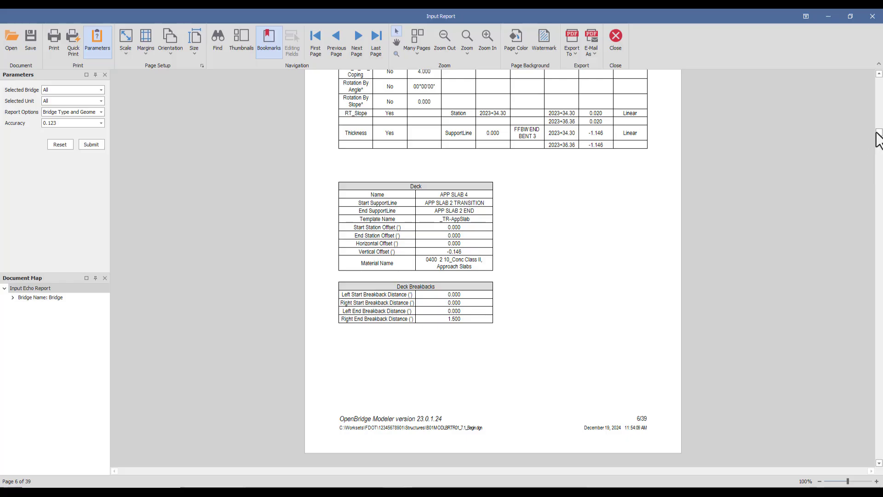
{"action": "left_click_drag", "start_coordinate": [878, 133], "coordinate": [878, 79]}
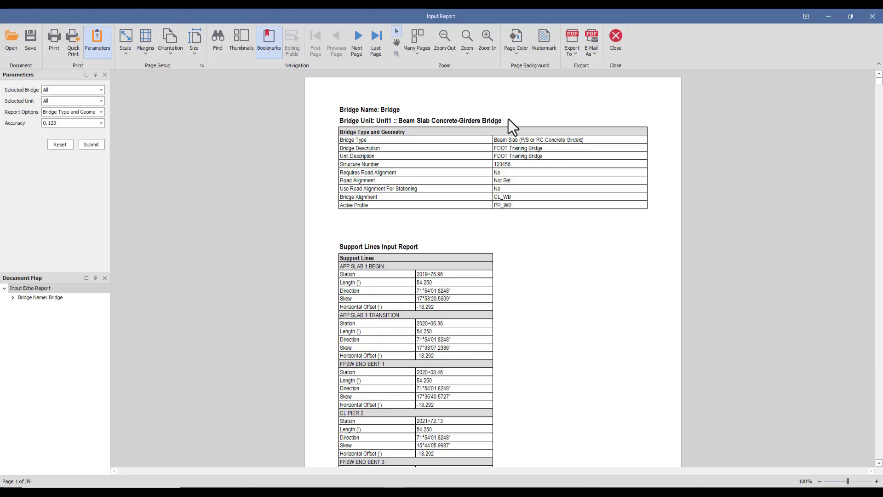
Step: Export the input report to PDF with default options, saving it in eng_data as InputEchoReportPopulate_TR_Bridge.pdf
{"action": "left_click", "coordinate": [575, 56]}
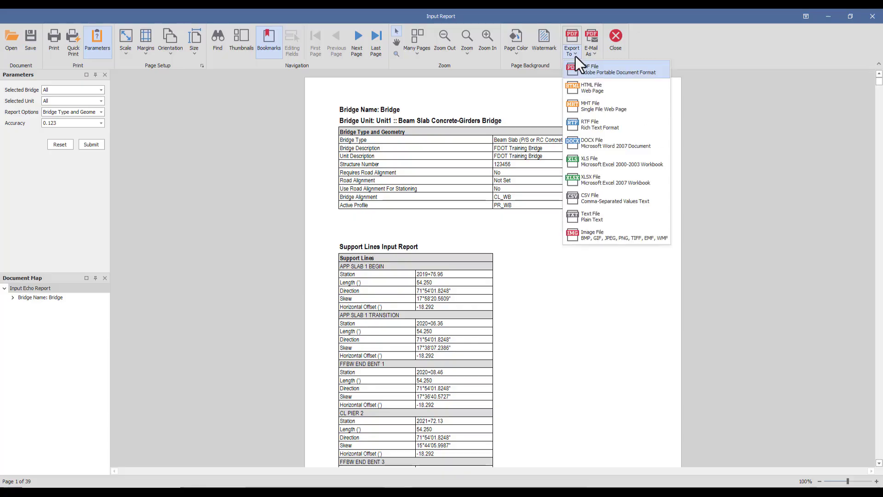
{"action": "left_click", "coordinate": [611, 67]}
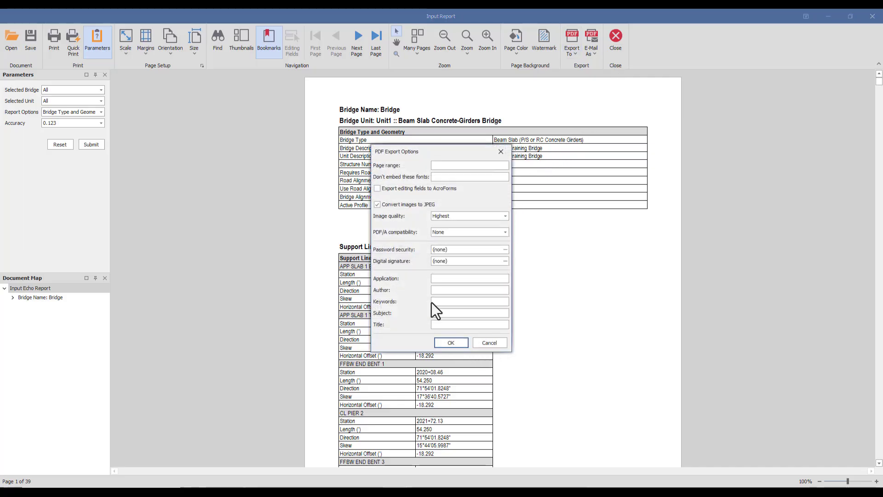
{"action": "left_click", "coordinate": [447, 343]}
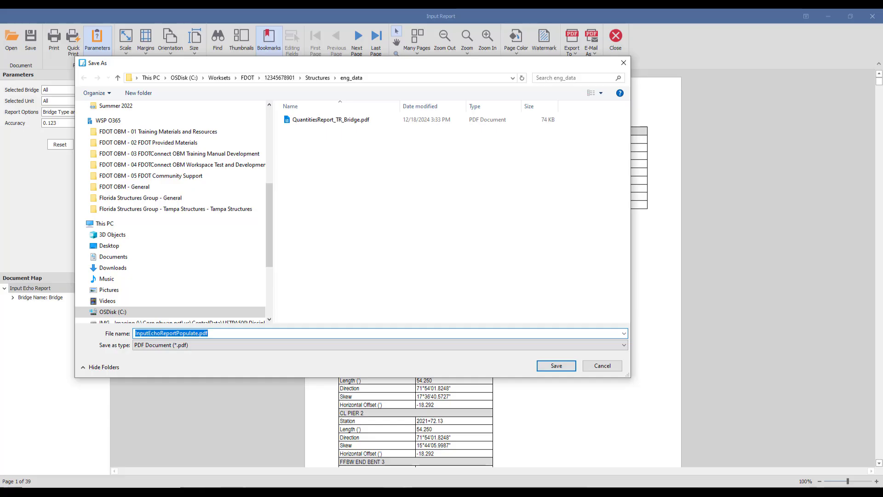
{"action": "left_click", "coordinate": [197, 333]}
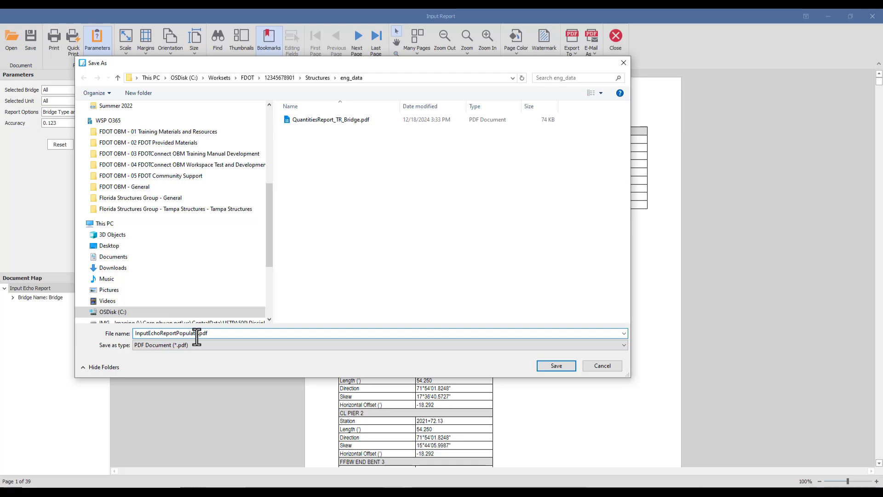
{"action": "type", "text": "_TR_Bridge"}
{"action": "left_click", "coordinate": [557, 366]}
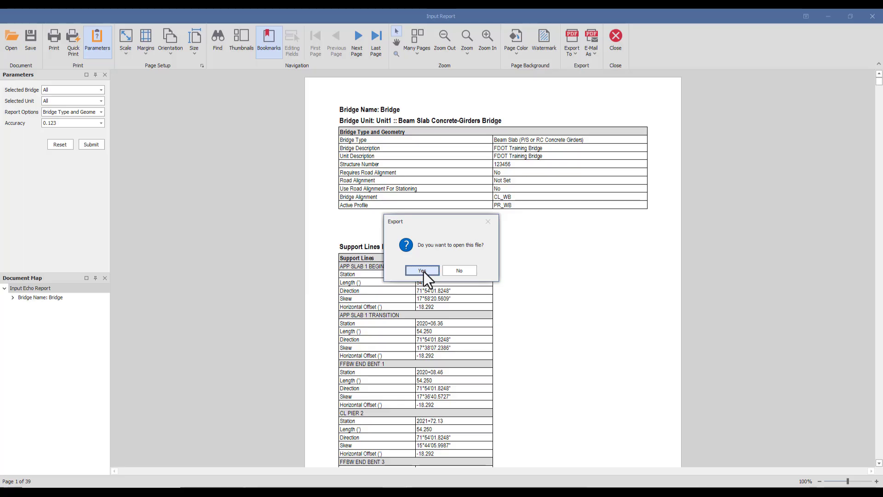
Step: Open the exported PDF, maximize its viewer window, and scroll through the report pages
{"action": "left_click", "coordinate": [422, 270]}
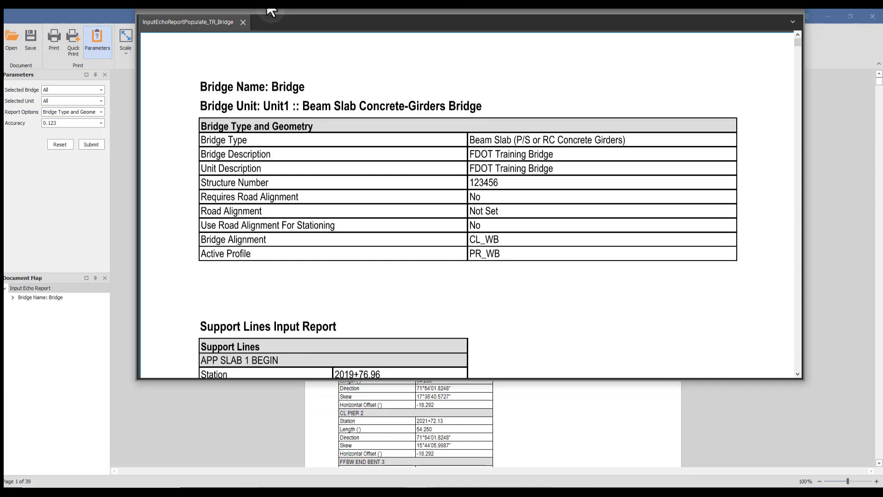
{"action": "left_click_drag", "start_coordinate": [267, 7], "coordinate": [267, 6]}
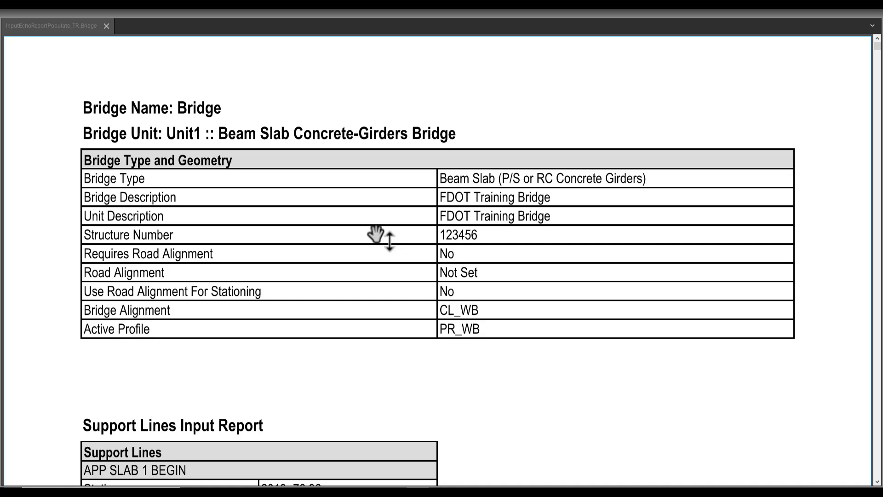
{"action": "scroll", "coordinate": [384, 234], "scroll_direction": "down", "scroll_amount": 3, "text": "ctrl"}
{"action": "scroll", "coordinate": [374, 230], "scroll_direction": "down", "scroll_amount": 2, "text": "ctrl"}
{"action": "scroll", "coordinate": [374, 233], "scroll_direction": "down", "scroll_amount": 4}
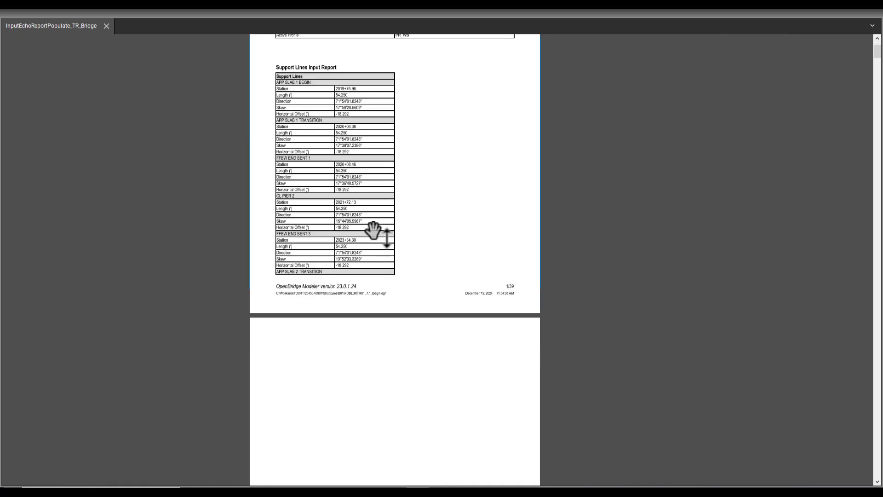